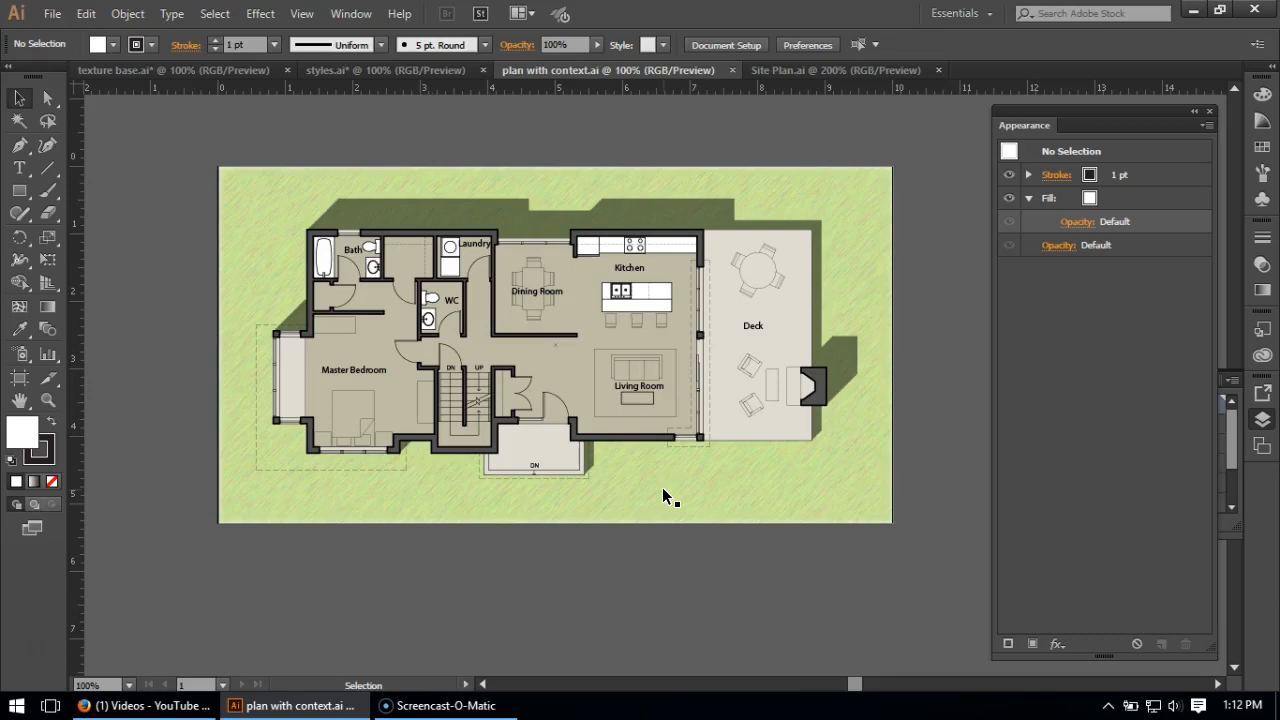
# - Examine the textured lawns, fields and roofs in Site Plan.ai and the layered sample shapes in styles.ai
pyautogui.click(834, 72)
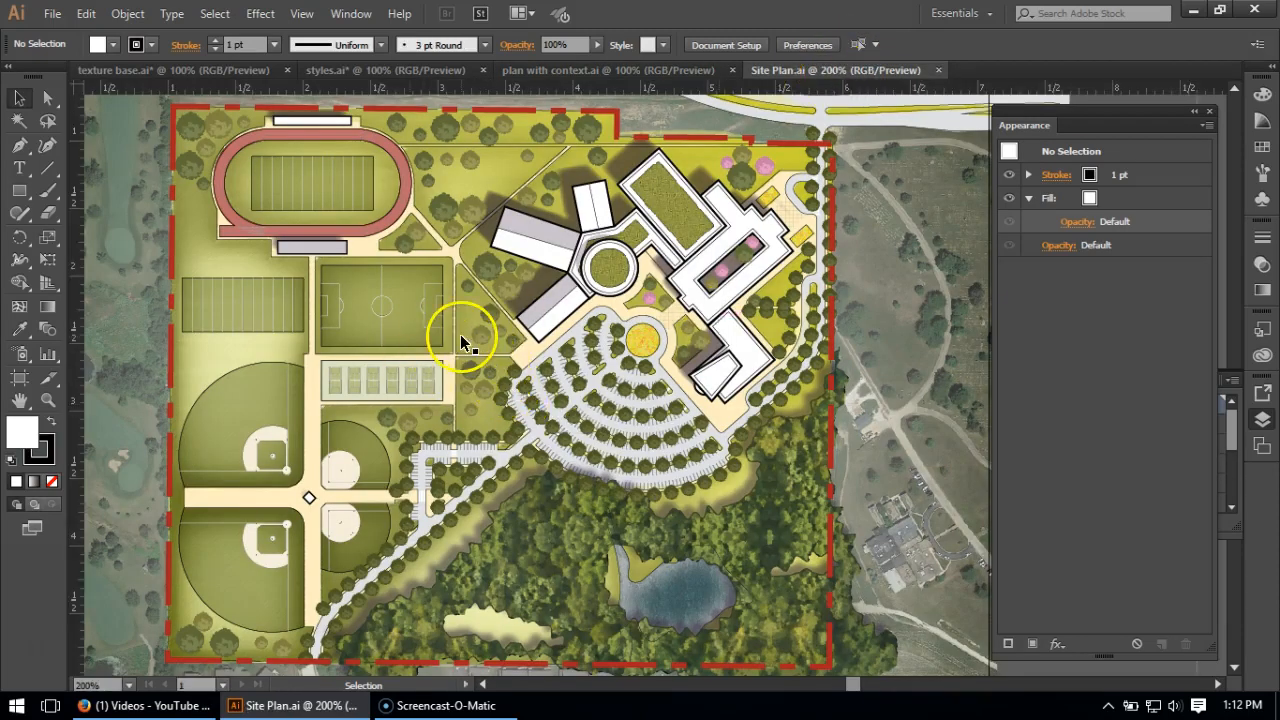
pyautogui.scroll(3, 495, 139)
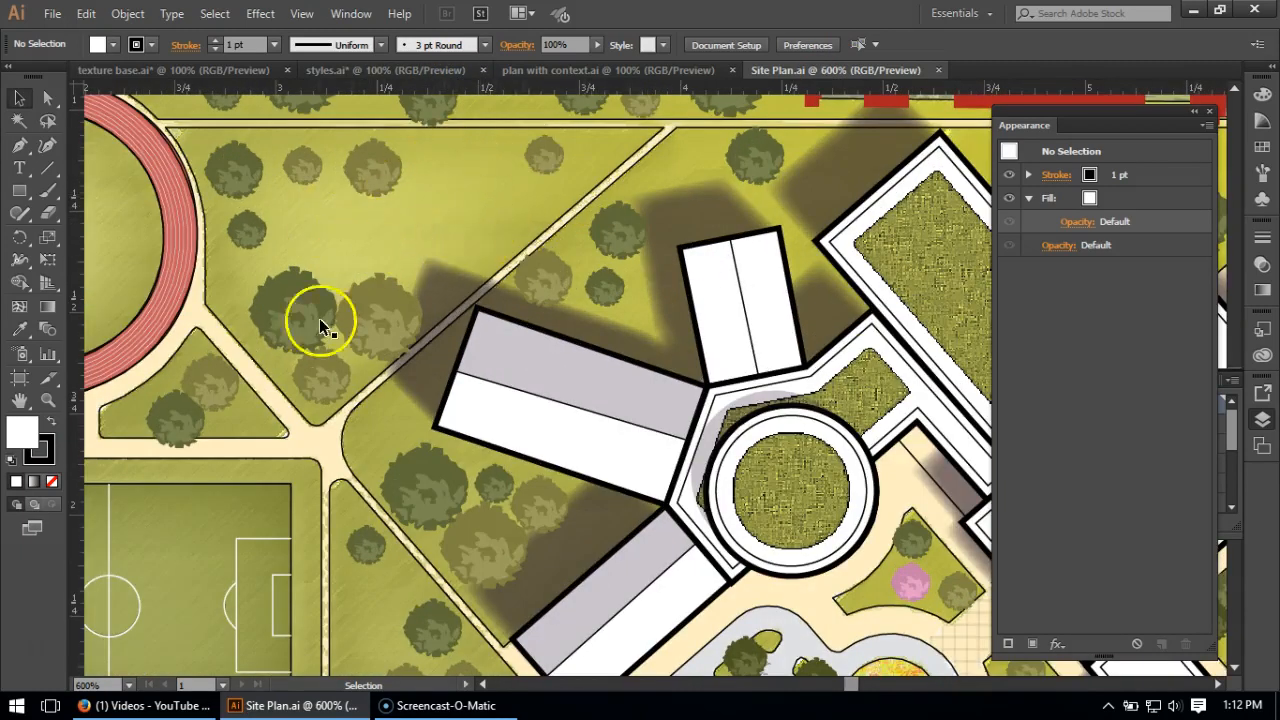
pyautogui.scroll(-3, 575, 318)
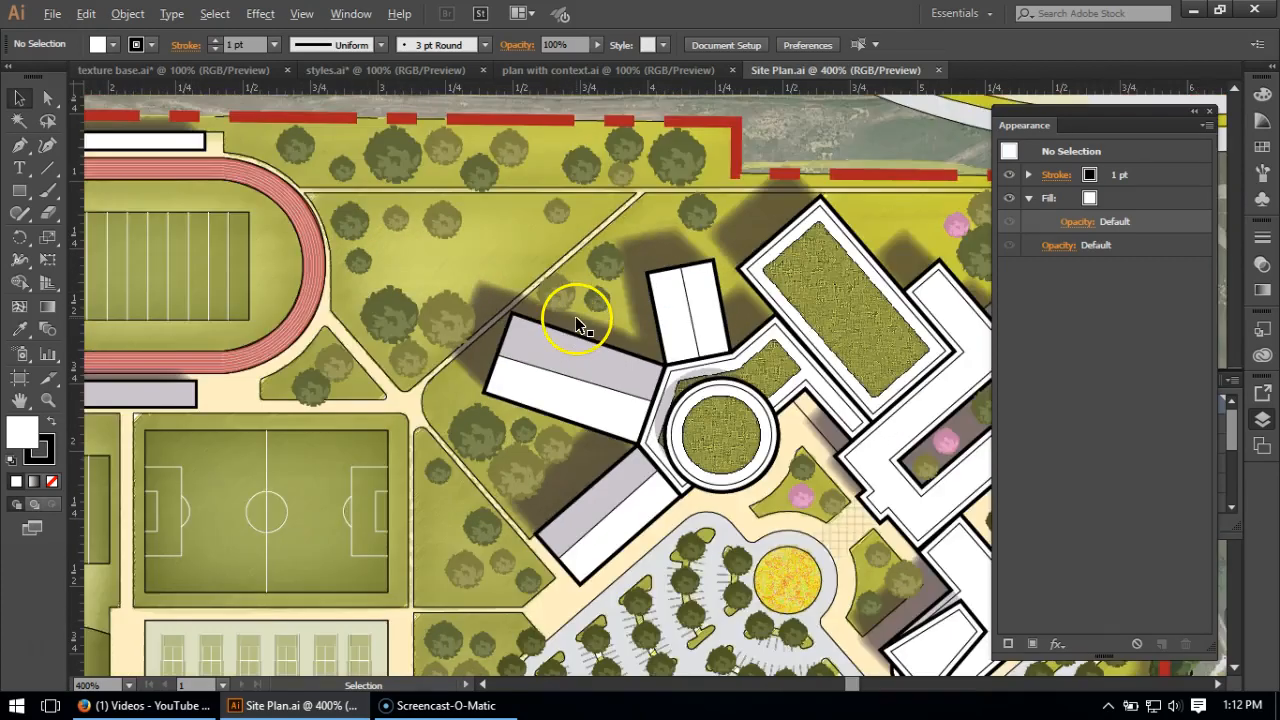
pyautogui.scroll(-2, 683, 300)
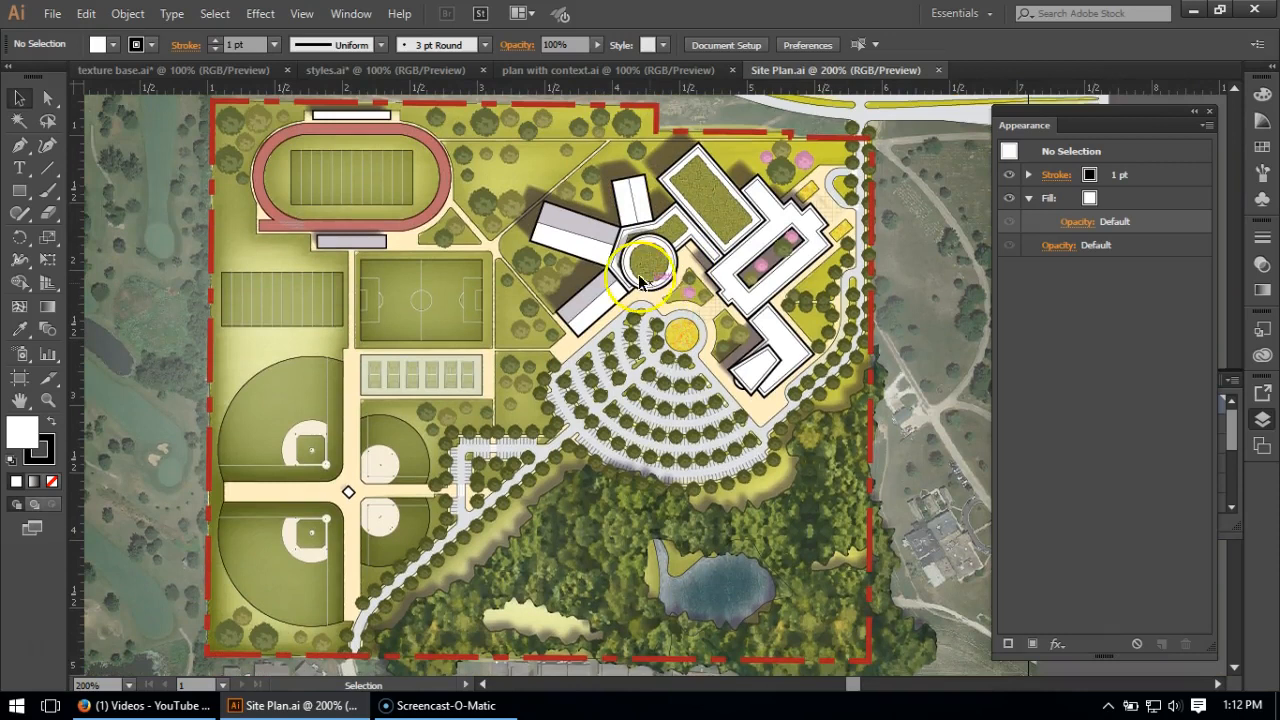
pyautogui.scroll(1, 222, 340)
pyautogui.scroll(2, 222, 340)
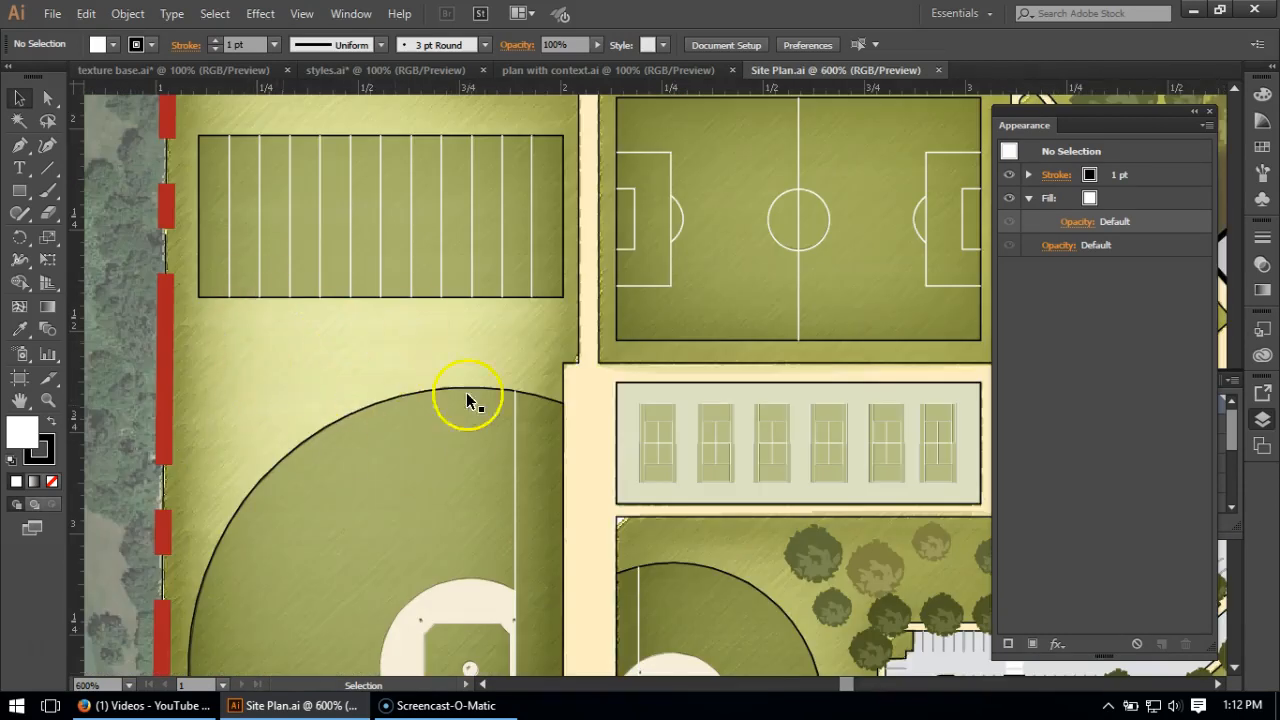
pyautogui.scroll(2, 289, 355)
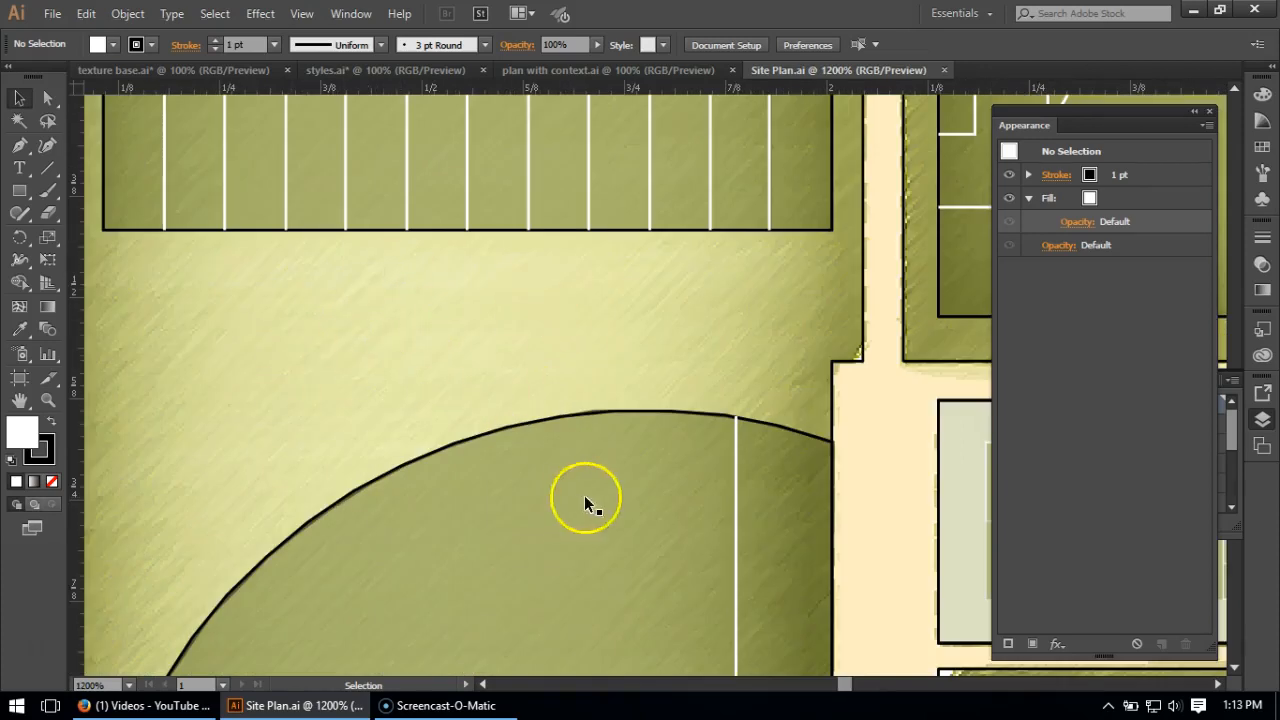
pyautogui.scroll(-6, 554, 425)
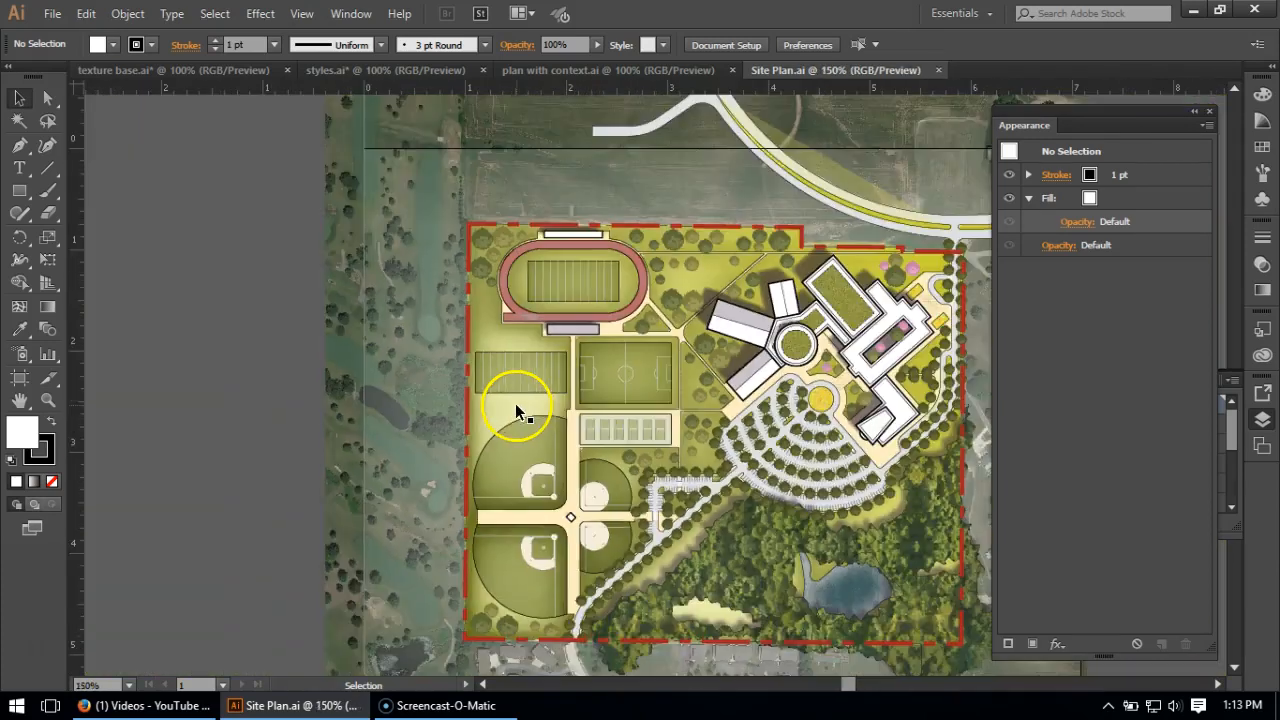
pyautogui.scroll(1, 919, 443)
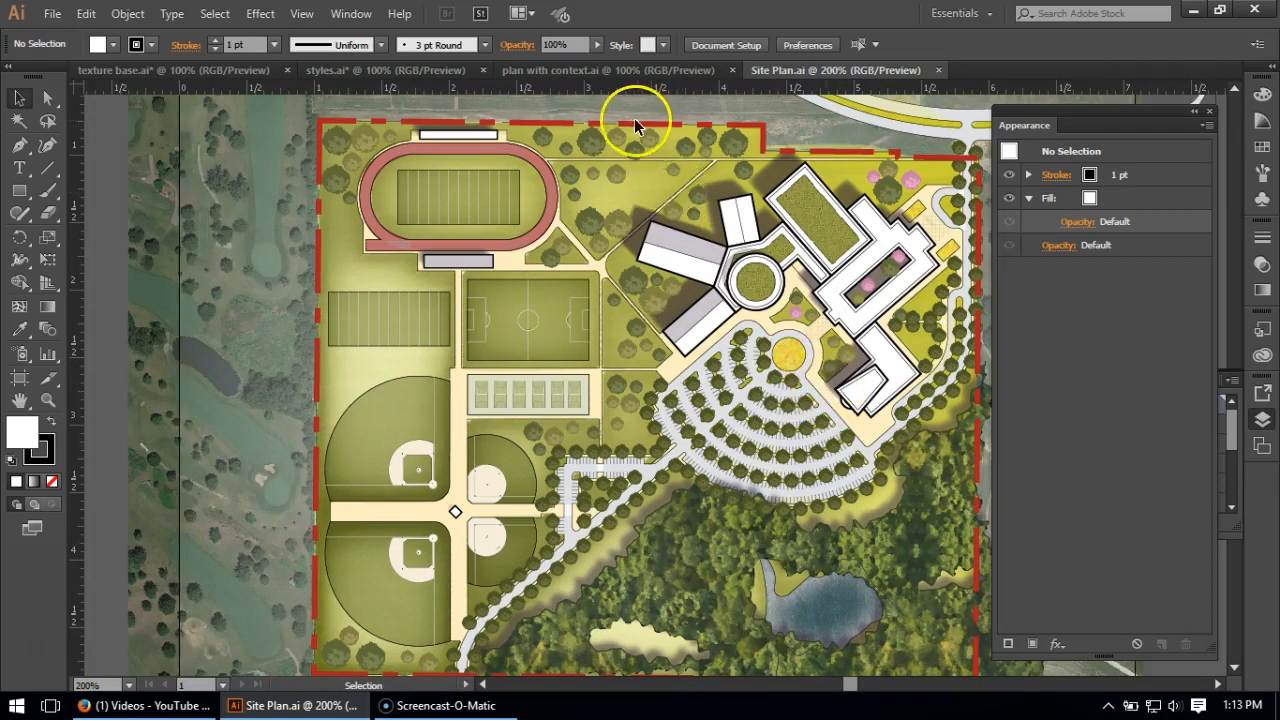
pyautogui.click(378, 70)
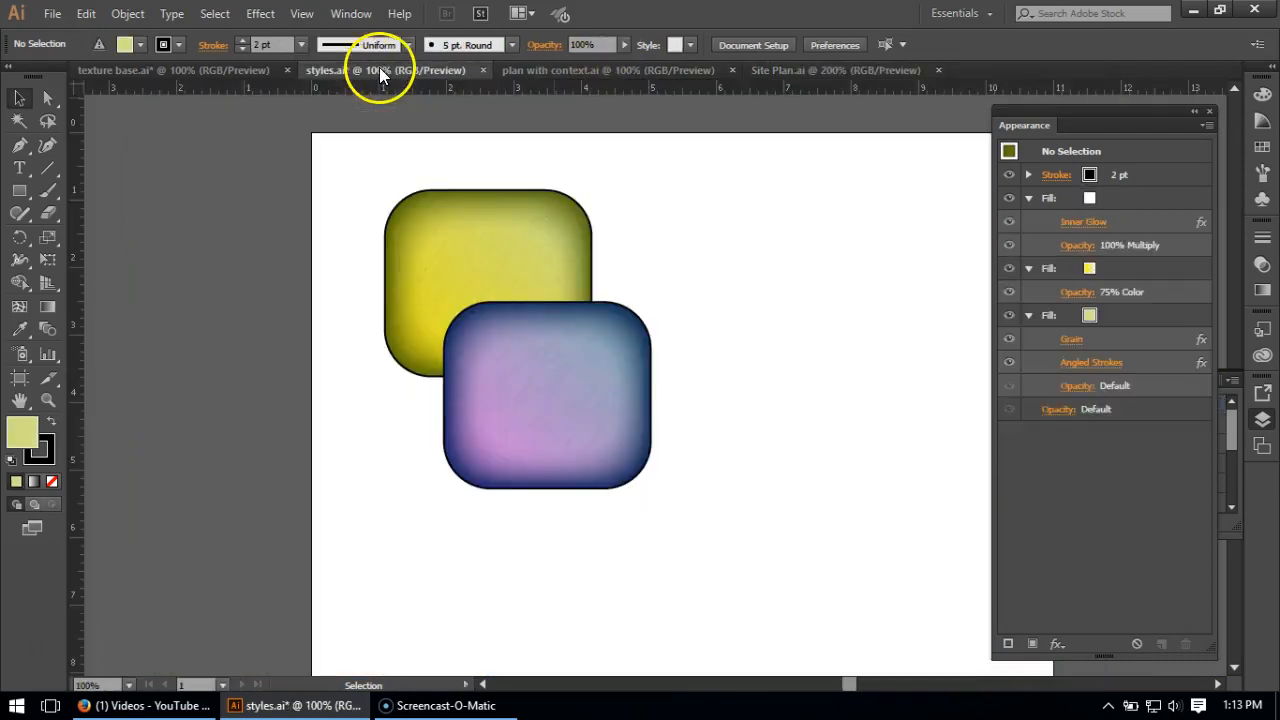
# - In texture base.ai, fill the upper rounded rectangle with the light yellow-green swatch (#d2dc80) and remove its stroke
pyautogui.click(211, 70)
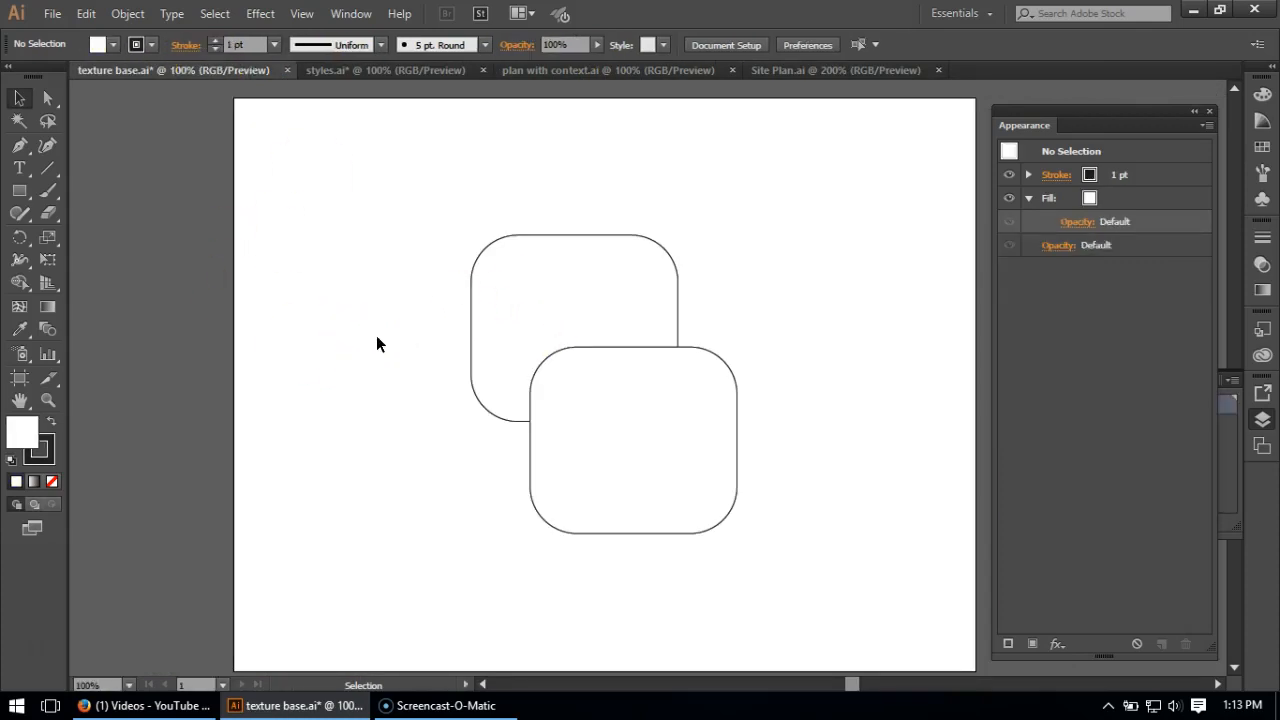
pyautogui.click(561, 279)
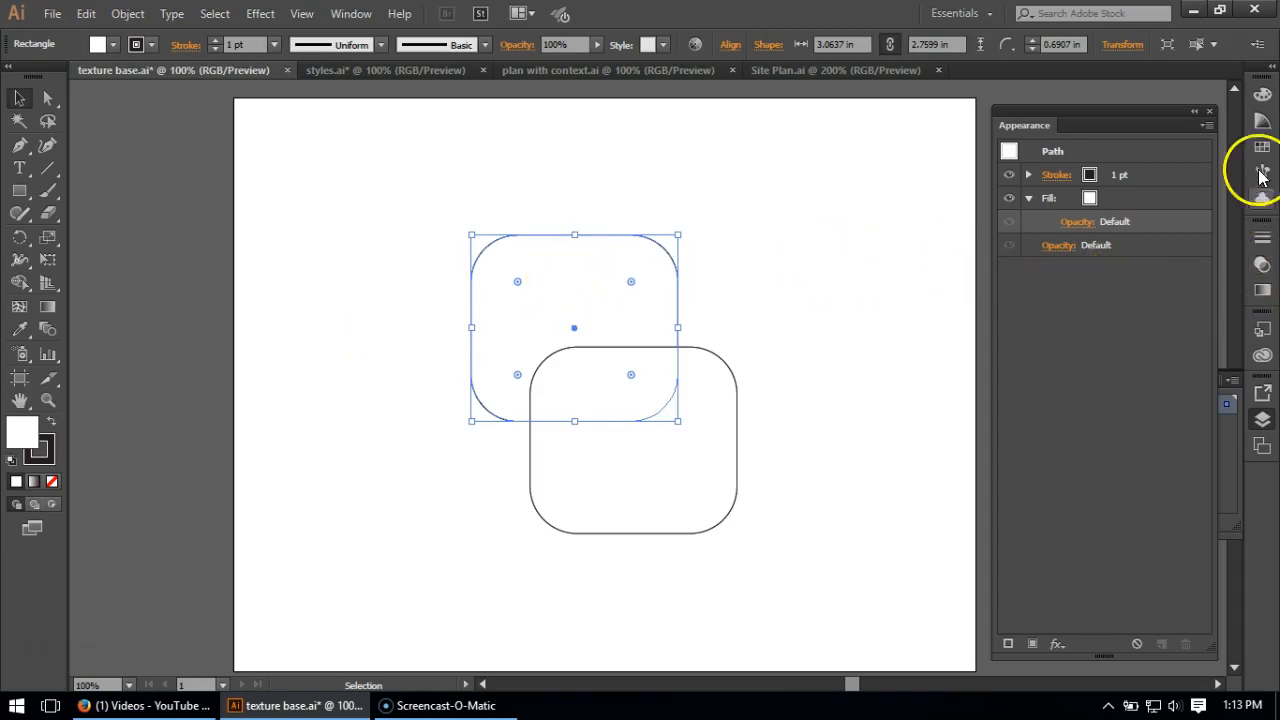
pyautogui.click(1261, 147)
pyautogui.scroll(-1, 1142, 160)
pyautogui.scroll(1, 1146, 160)
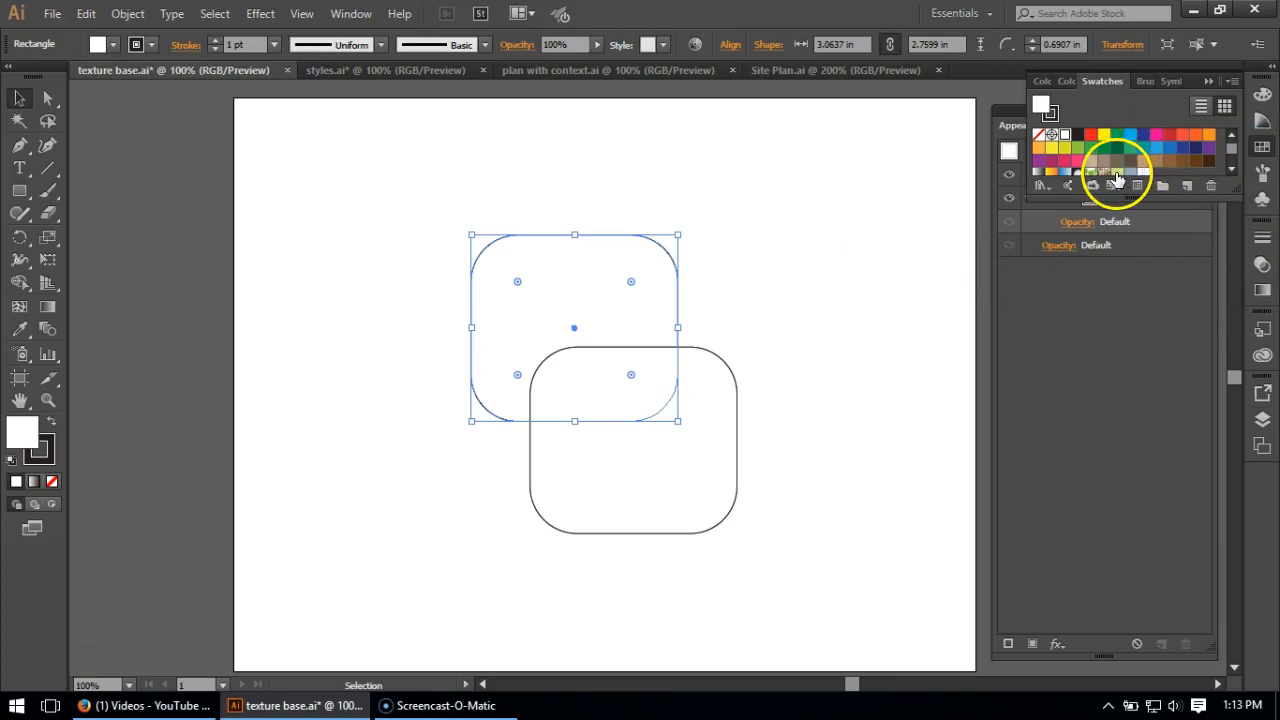
pyautogui.click(1117, 173)
pyautogui.click(45, 452)
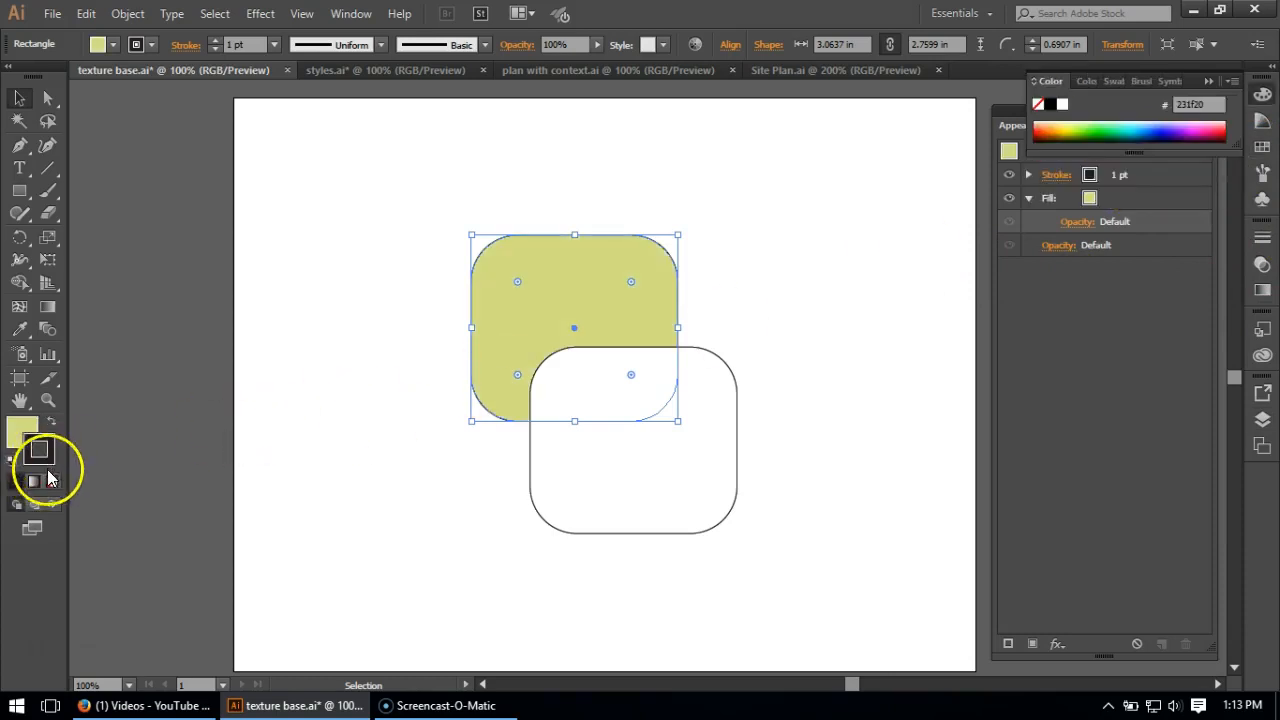
pyautogui.click(53, 483)
pyautogui.click(20, 429)
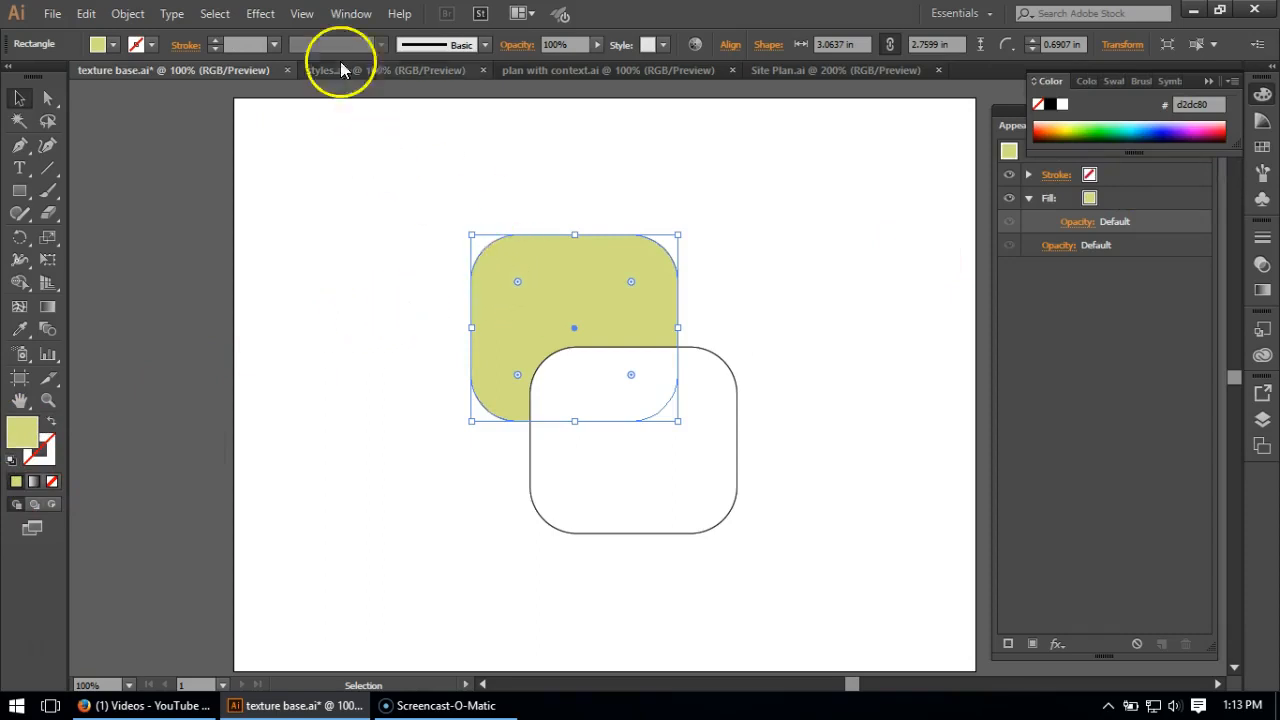
pyautogui.click(260, 14)
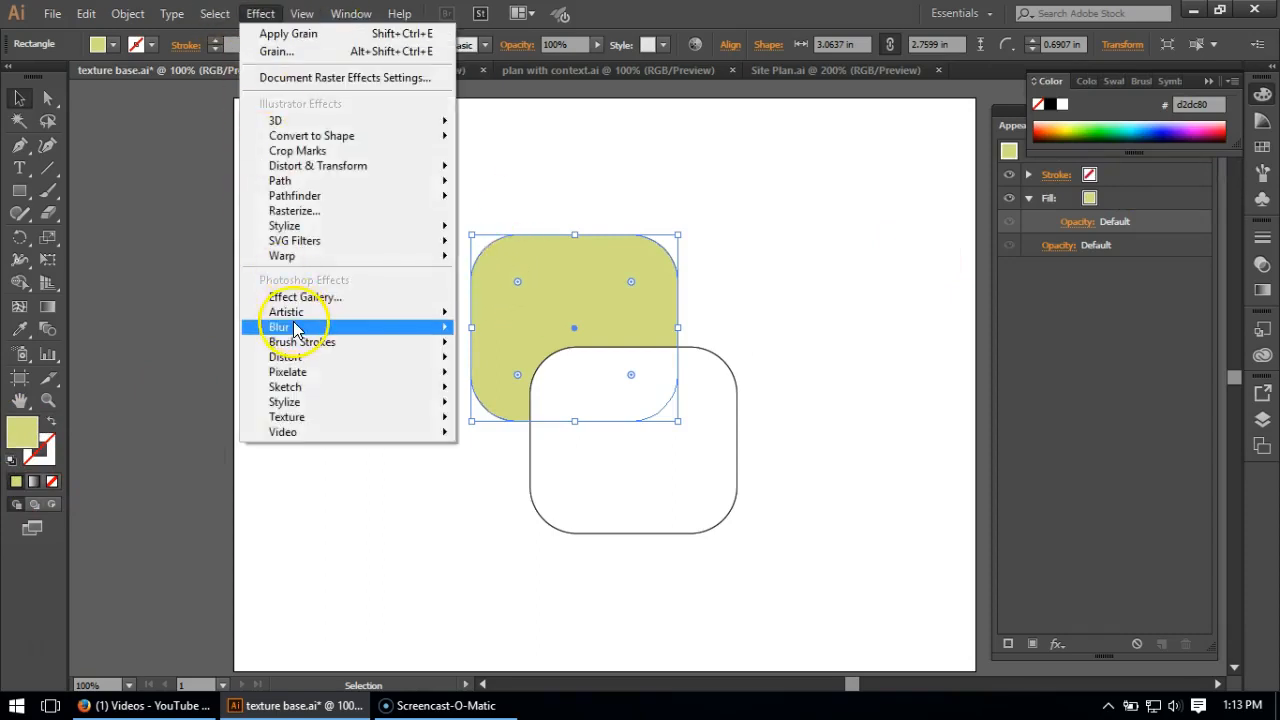
pyautogui.moveTo(295, 316)
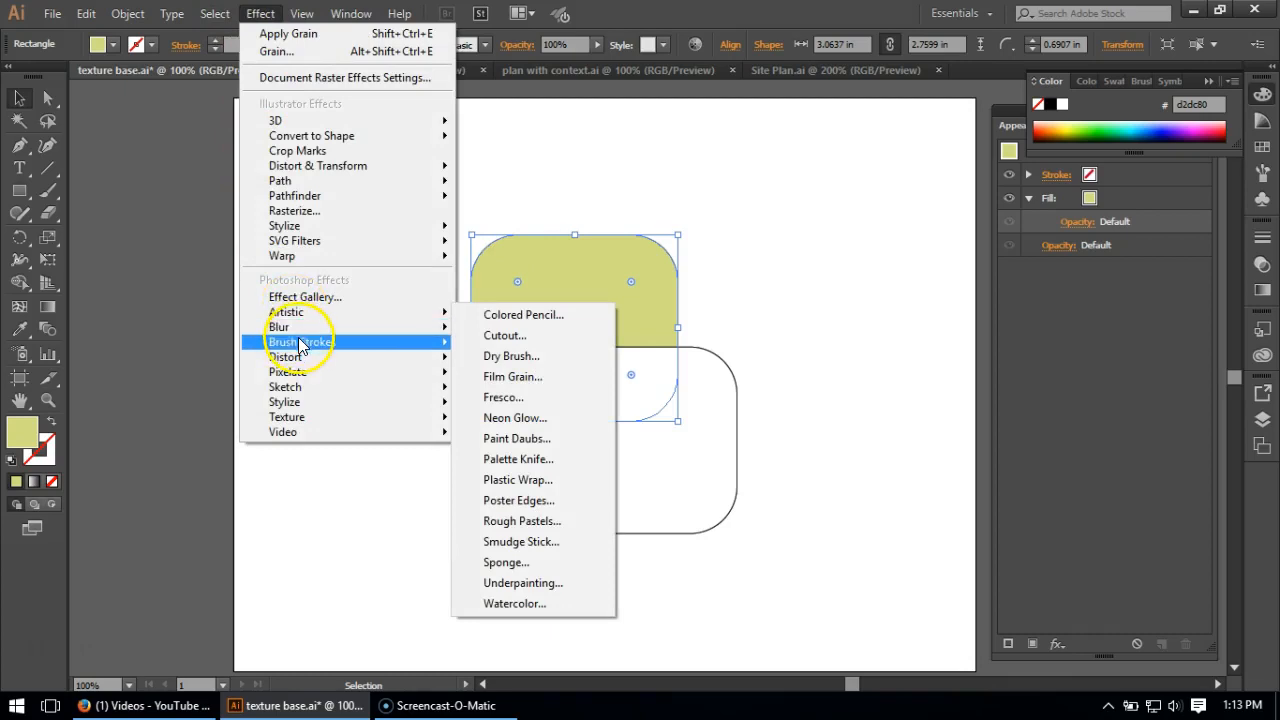
pyautogui.moveTo(305, 342)
pyautogui.click(532, 366)
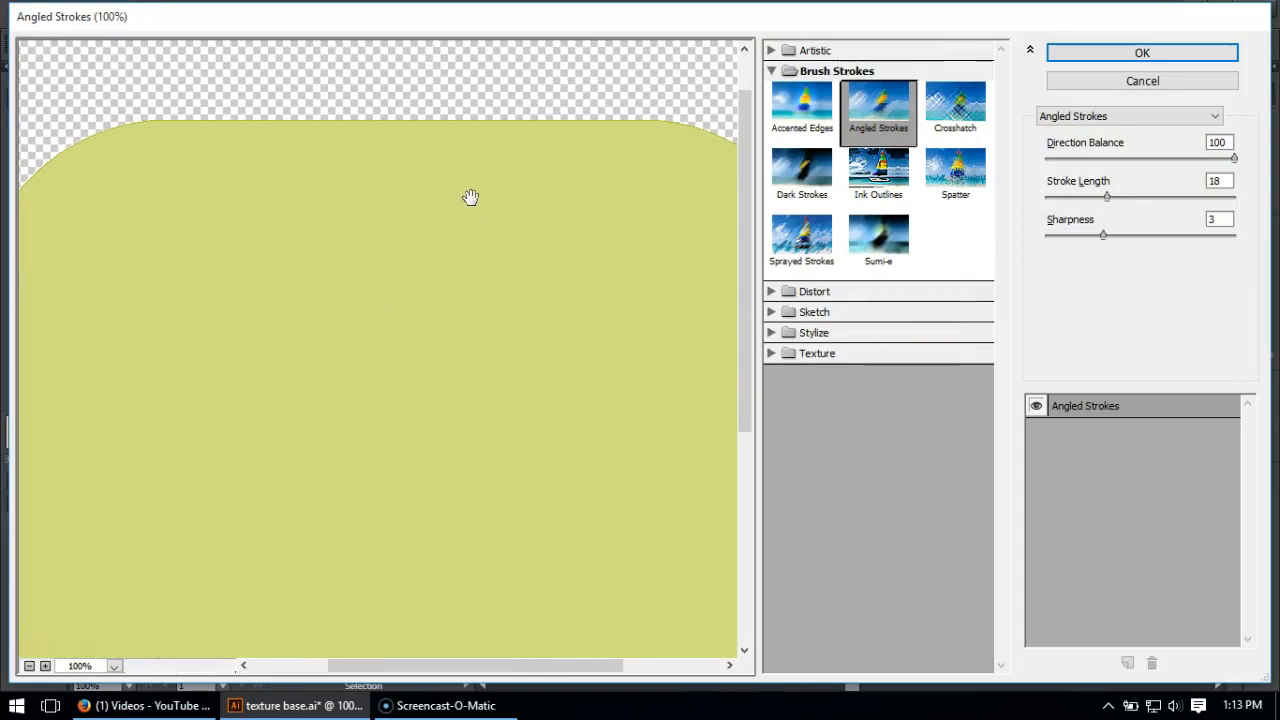
pyautogui.click(1067, 80)
# - Set up a Grain texture effect on the green rectangle with Regular grain type, intensity 59 and contrast 50
pyautogui.click(262, 14)
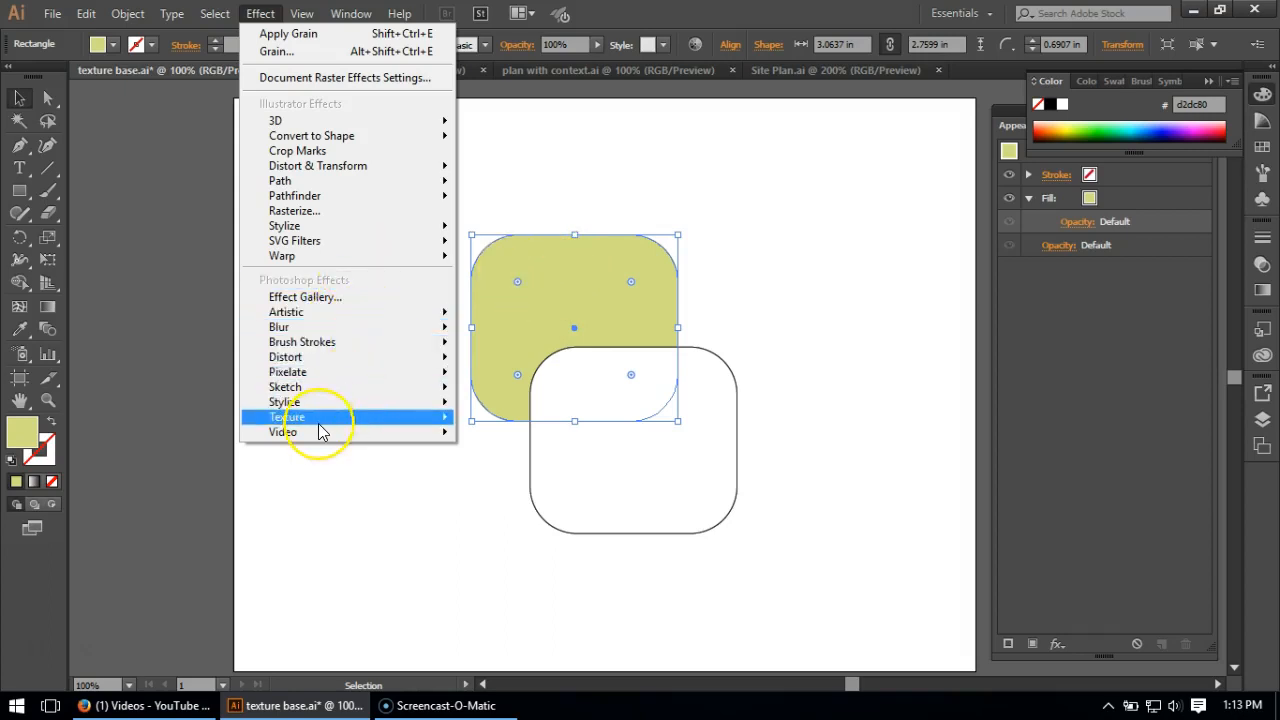
pyautogui.moveTo(319, 420)
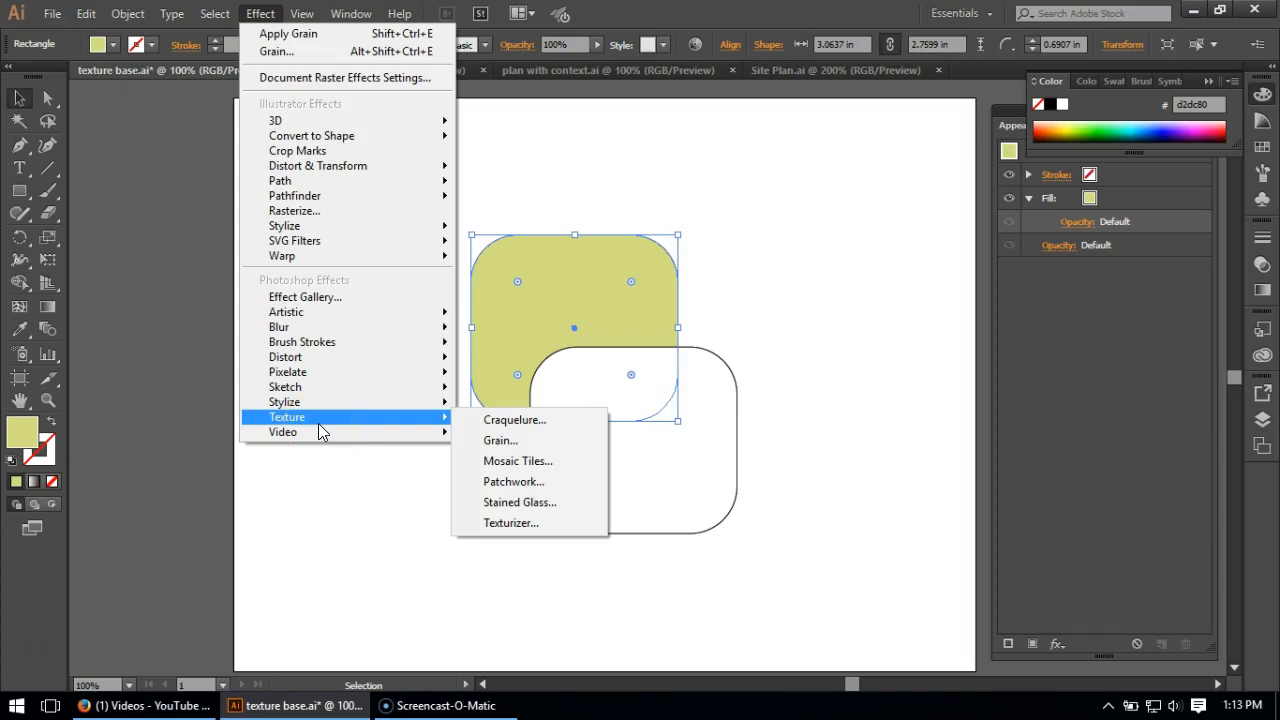
pyautogui.click(496, 441)
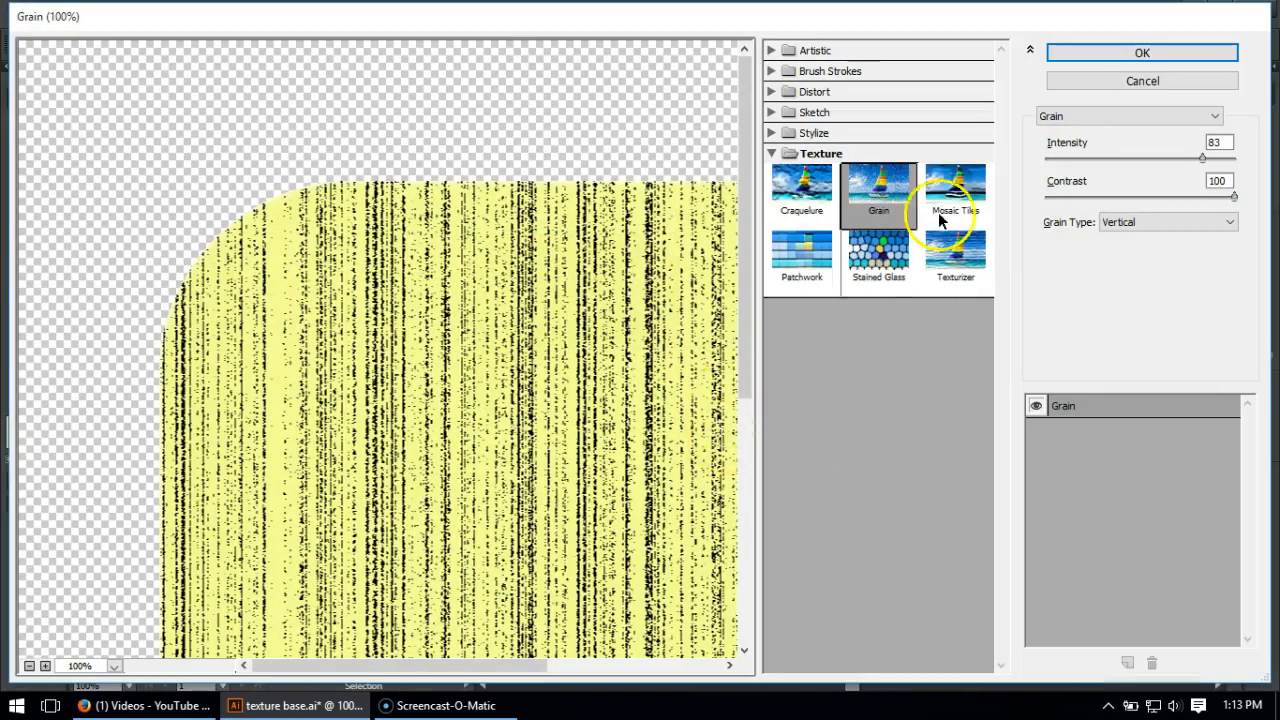
pyautogui.click(1127, 222)
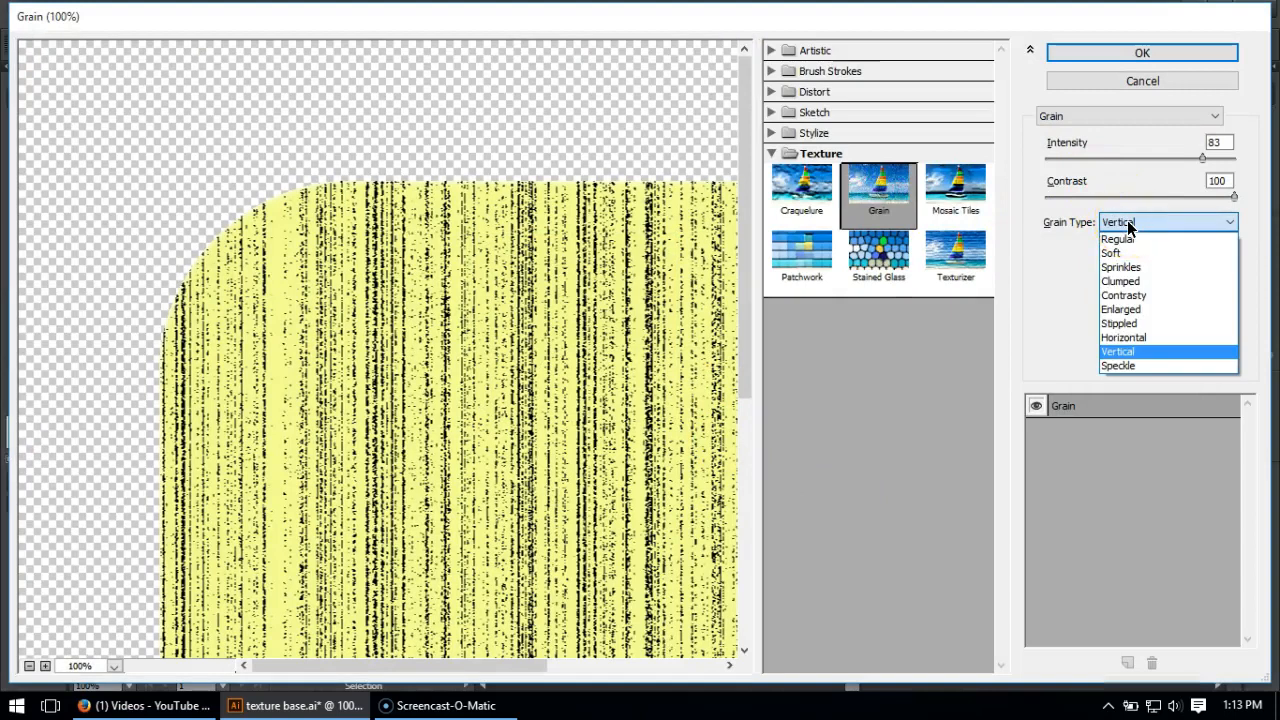
pyautogui.click(1128, 240)
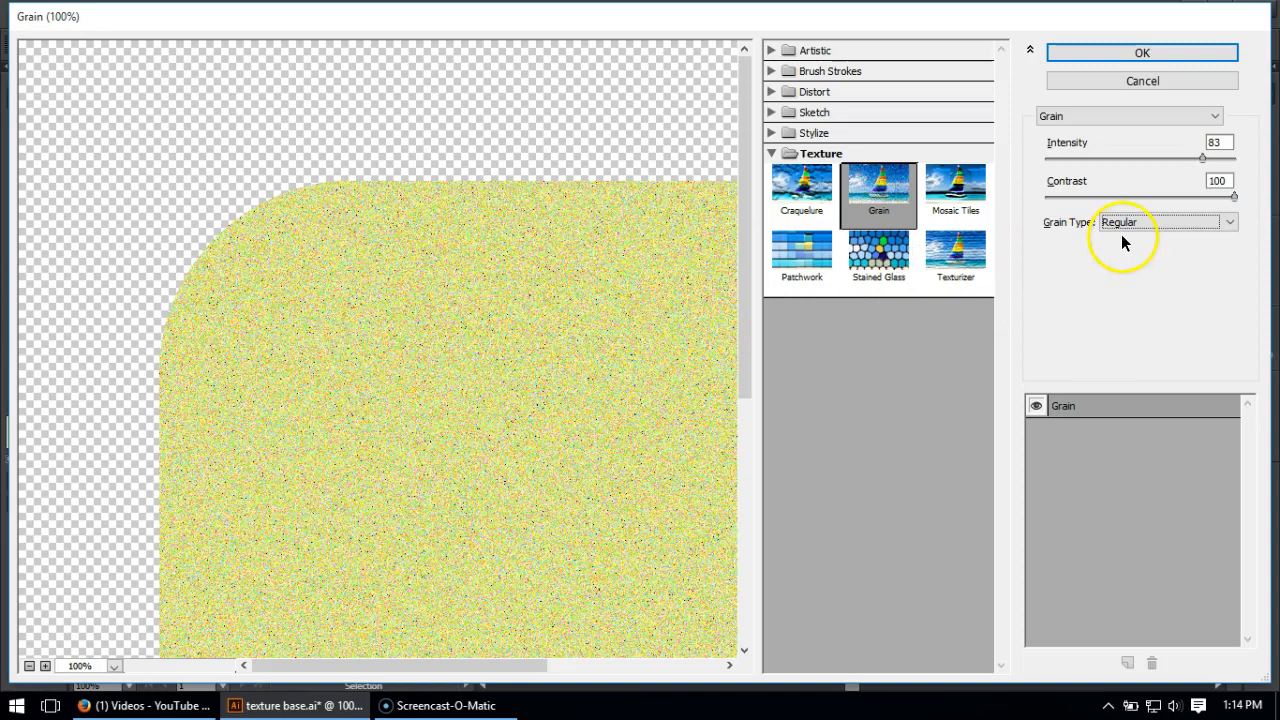
pyautogui.click(1218, 143)
pyautogui.write('59')
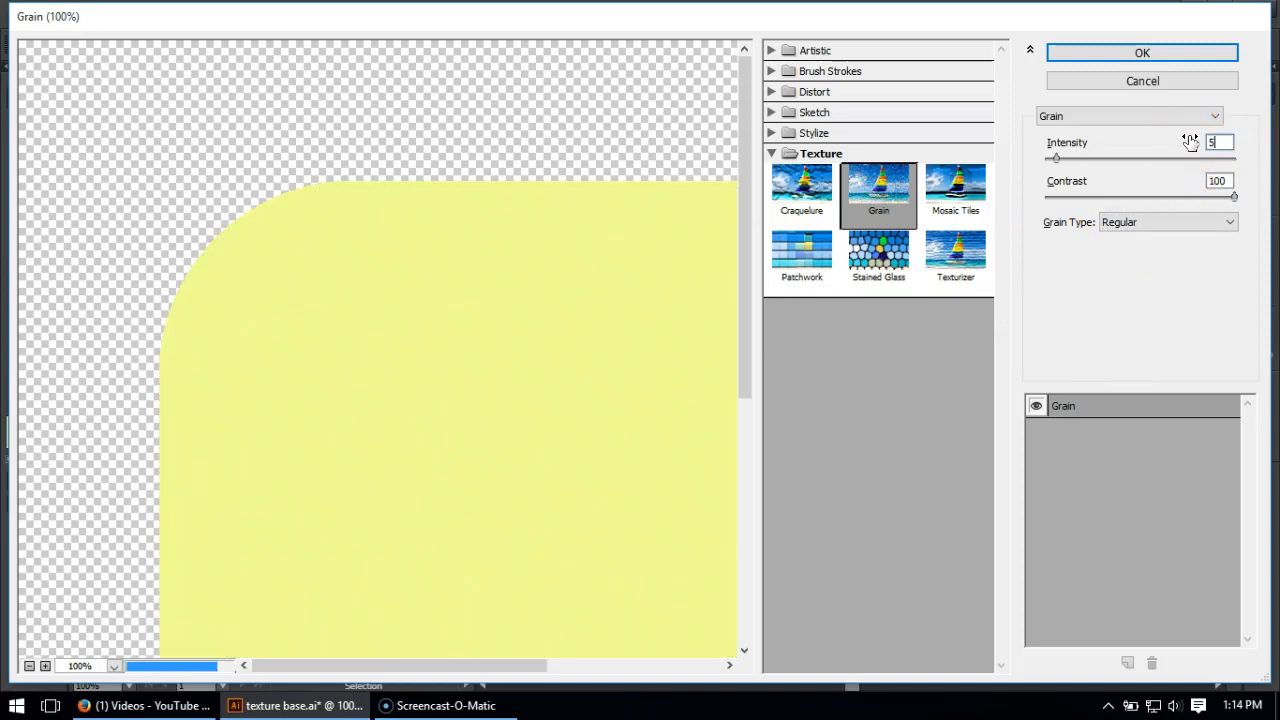
pyautogui.click(1220, 179)
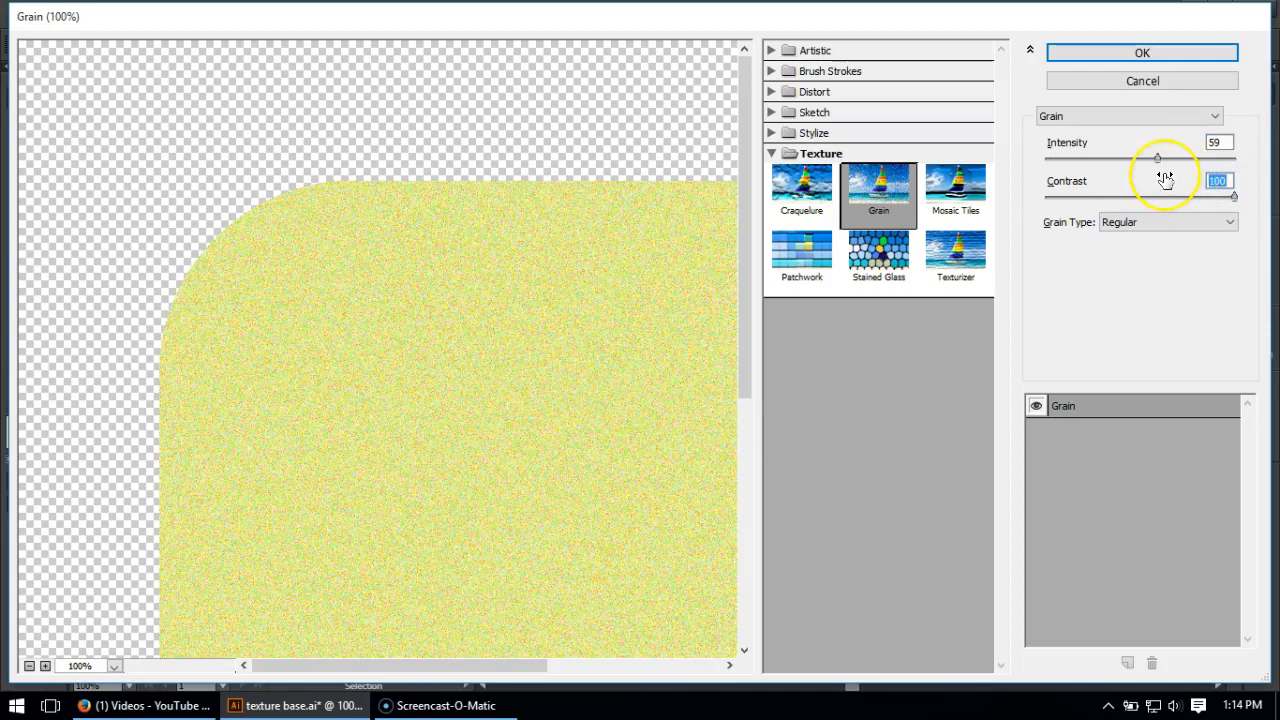
pyautogui.write('50')
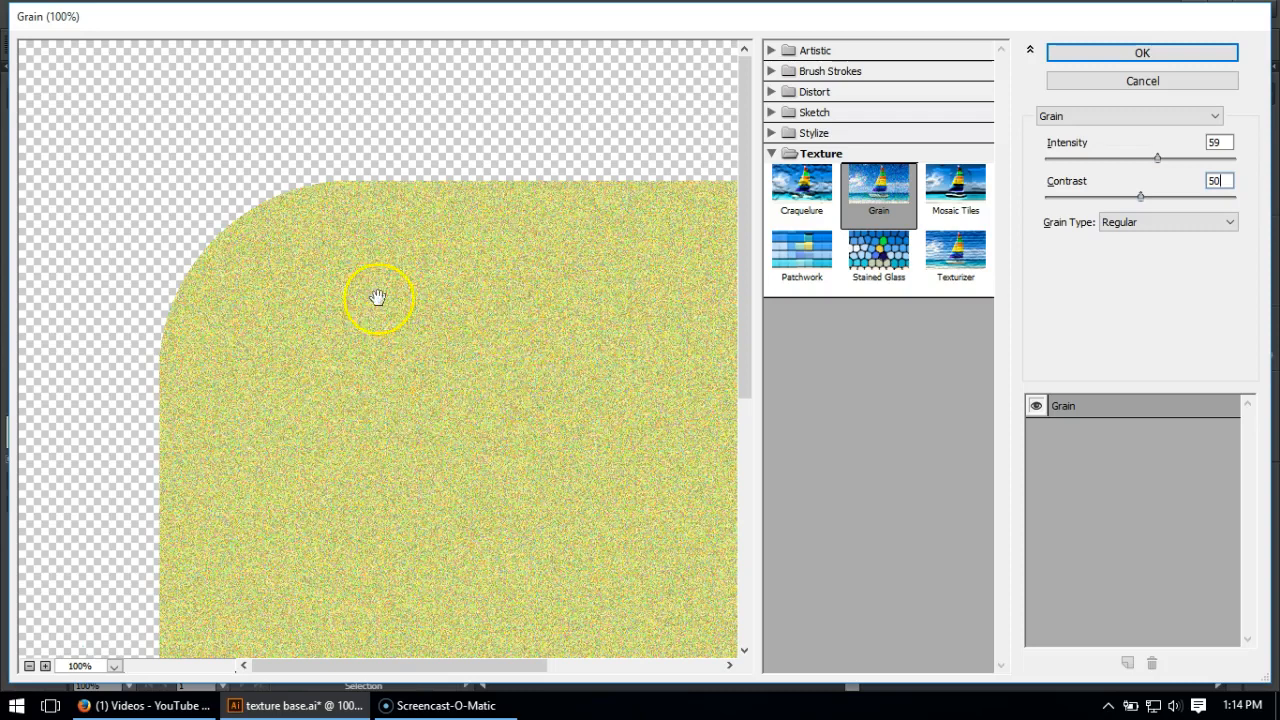
# - Preview the artistic Film Grain effect for comparison, return to the Grain texture and apply it to the rectangle
pyautogui.click(771, 50)
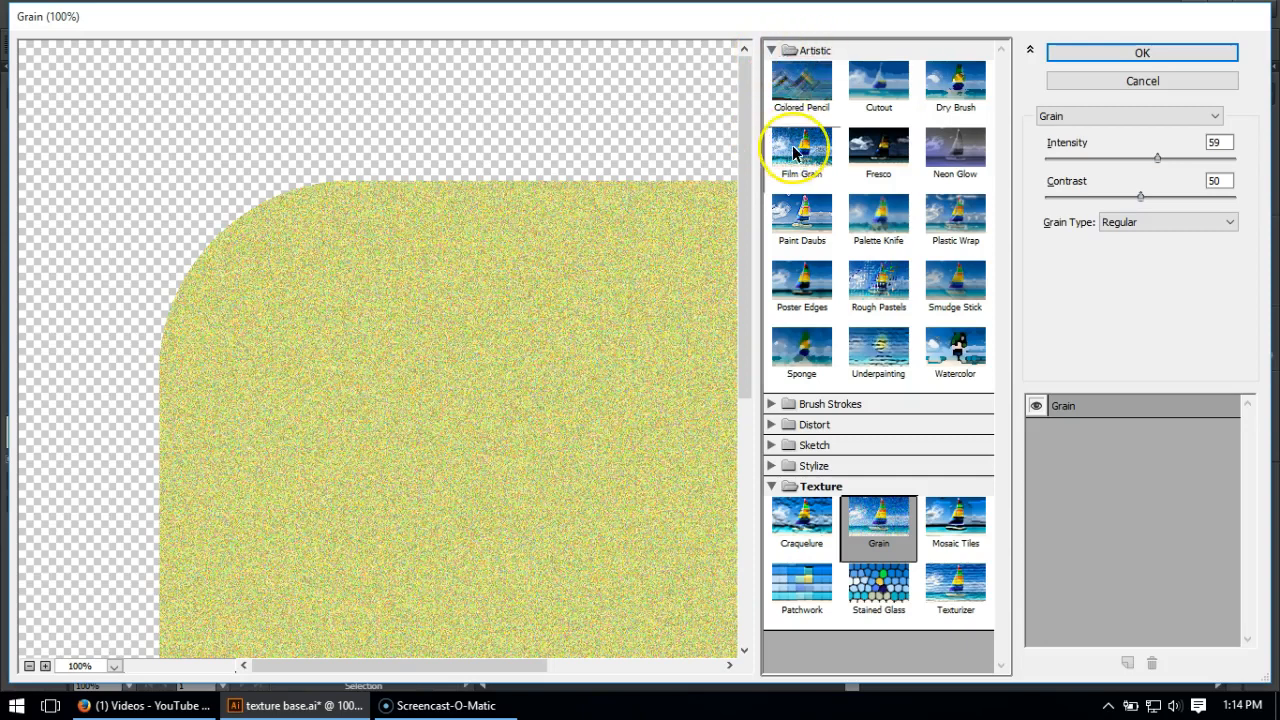
pyautogui.click(793, 149)
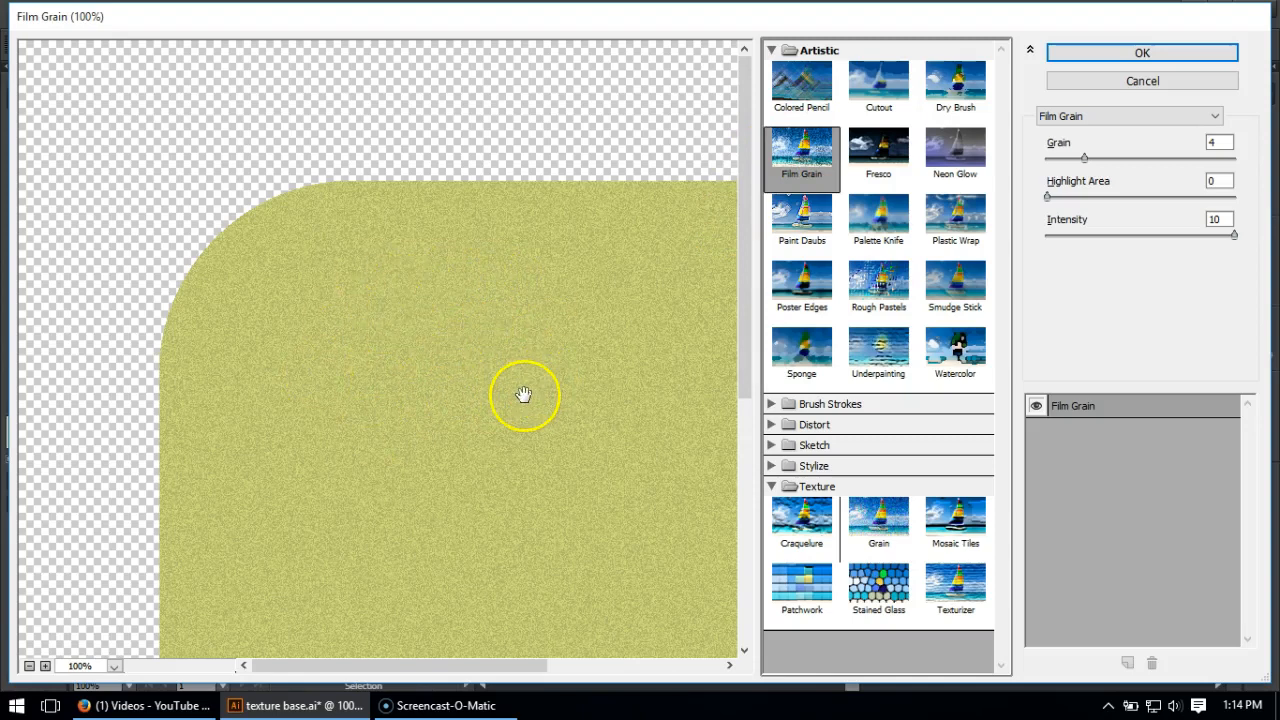
pyautogui.click(878, 520)
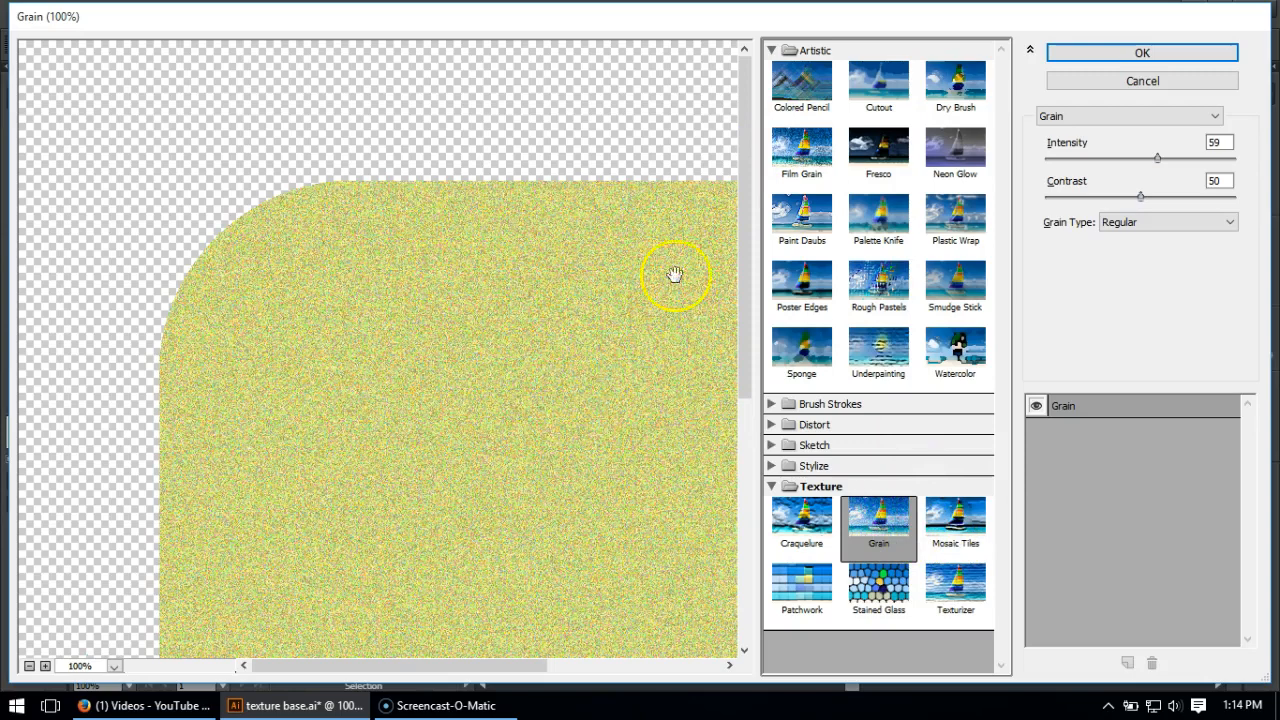
pyautogui.click(1125, 53)
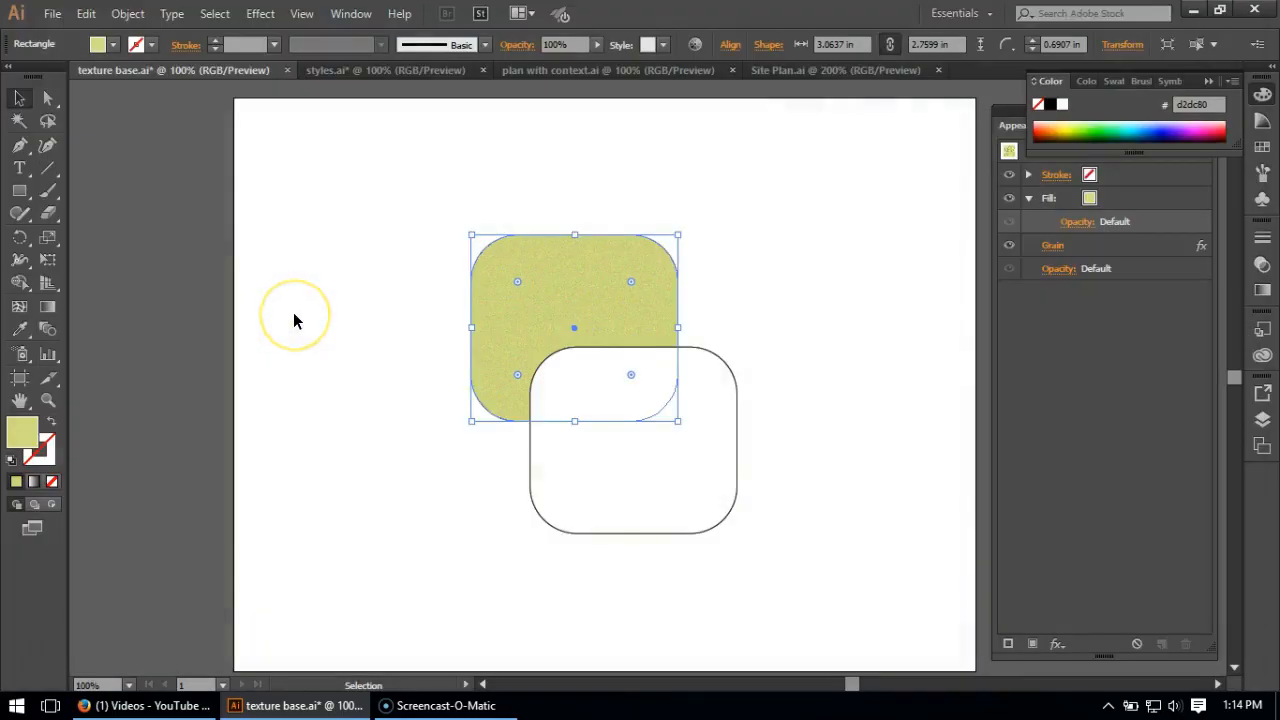
# - Set up an Angled Strokes effect on the green rectangle, try direction balances of 43 and 74, and settle on 100
pyautogui.click(258, 15)
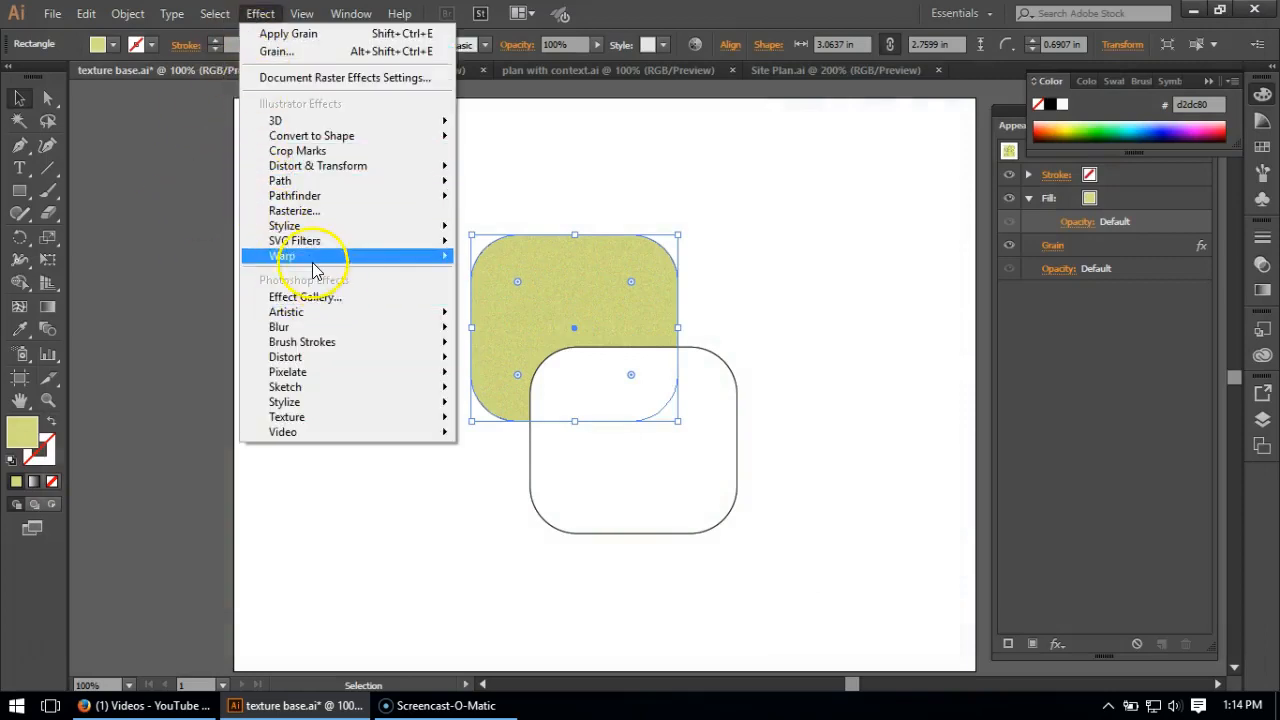
pyautogui.moveTo(315, 313)
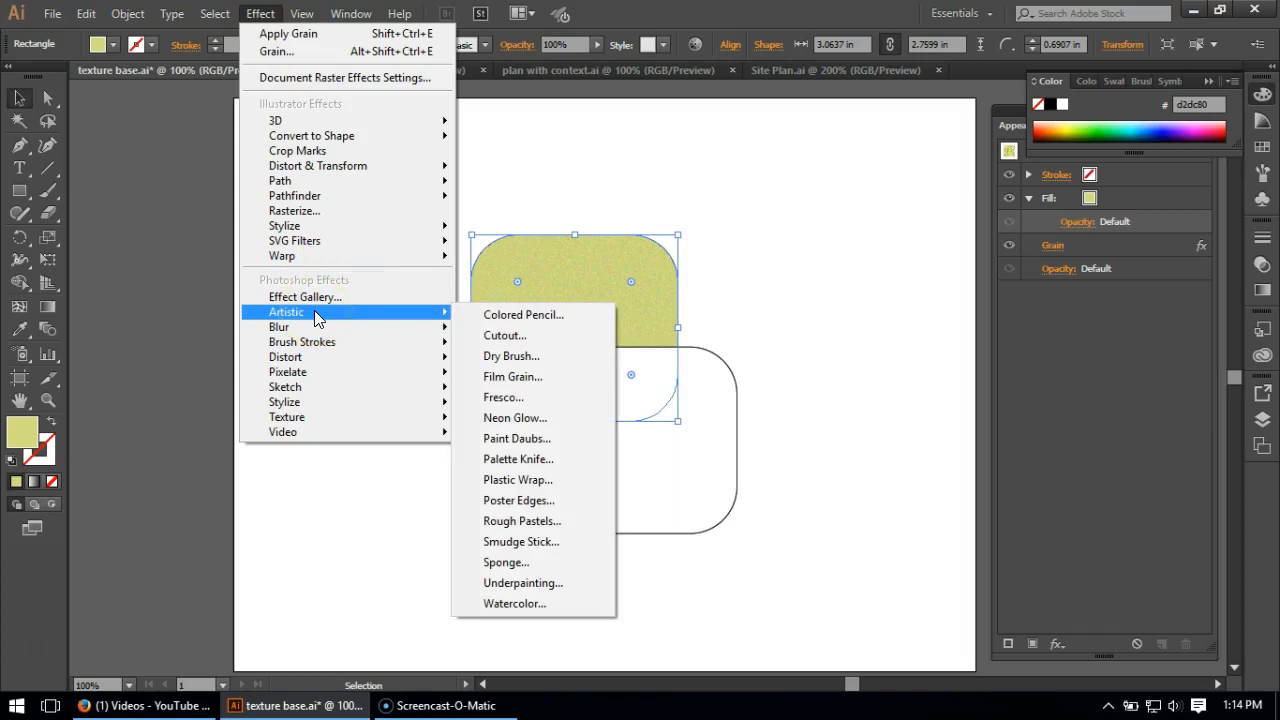
pyautogui.click(318, 342)
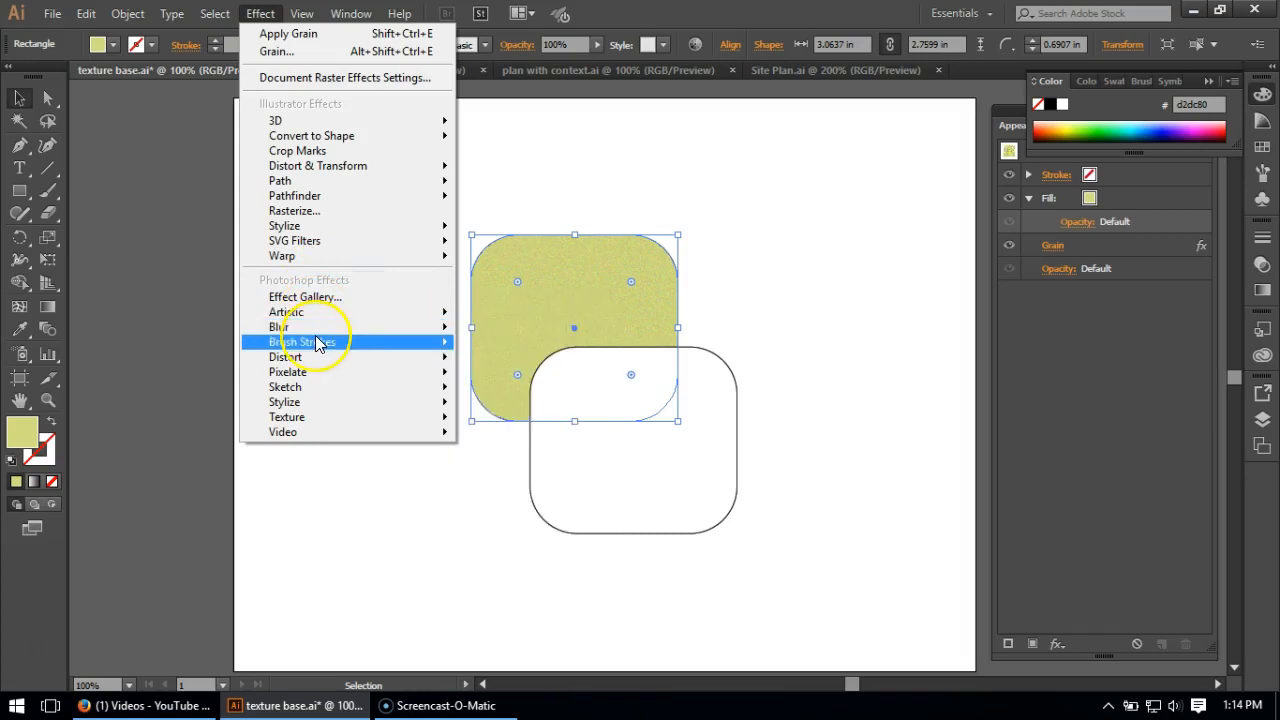
pyautogui.click(520, 366)
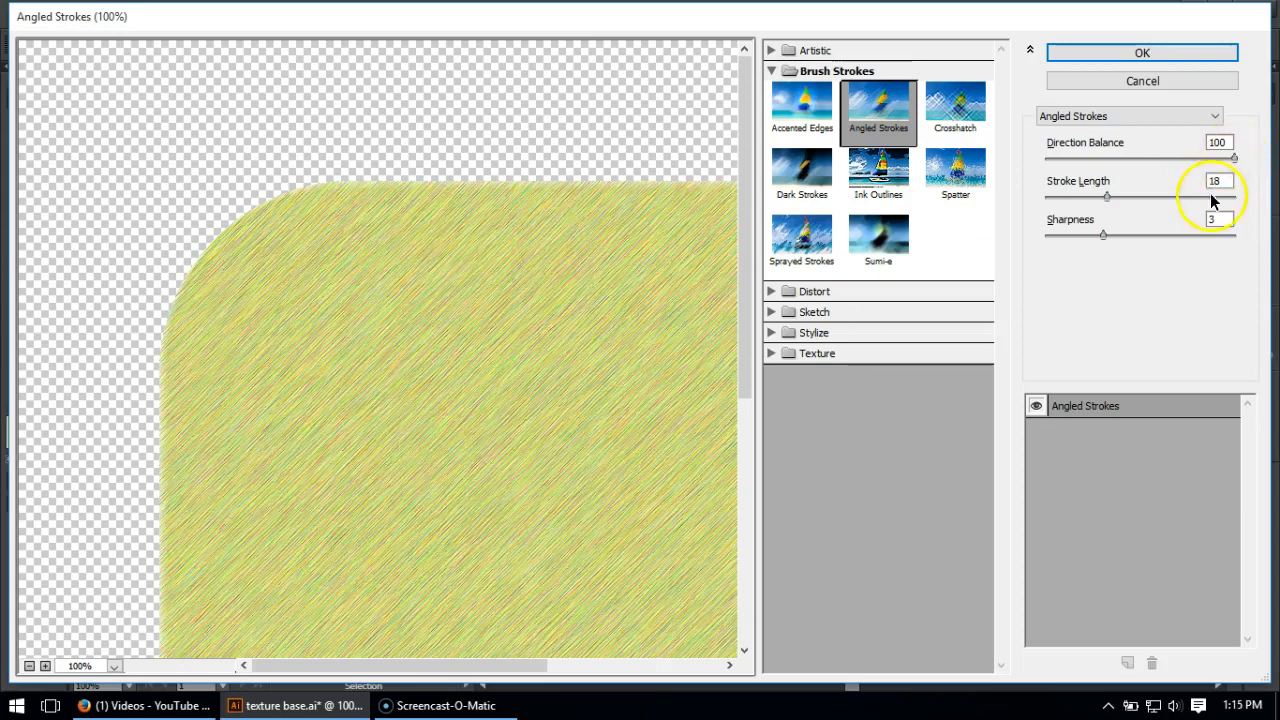
pyautogui.click(1127, 157)
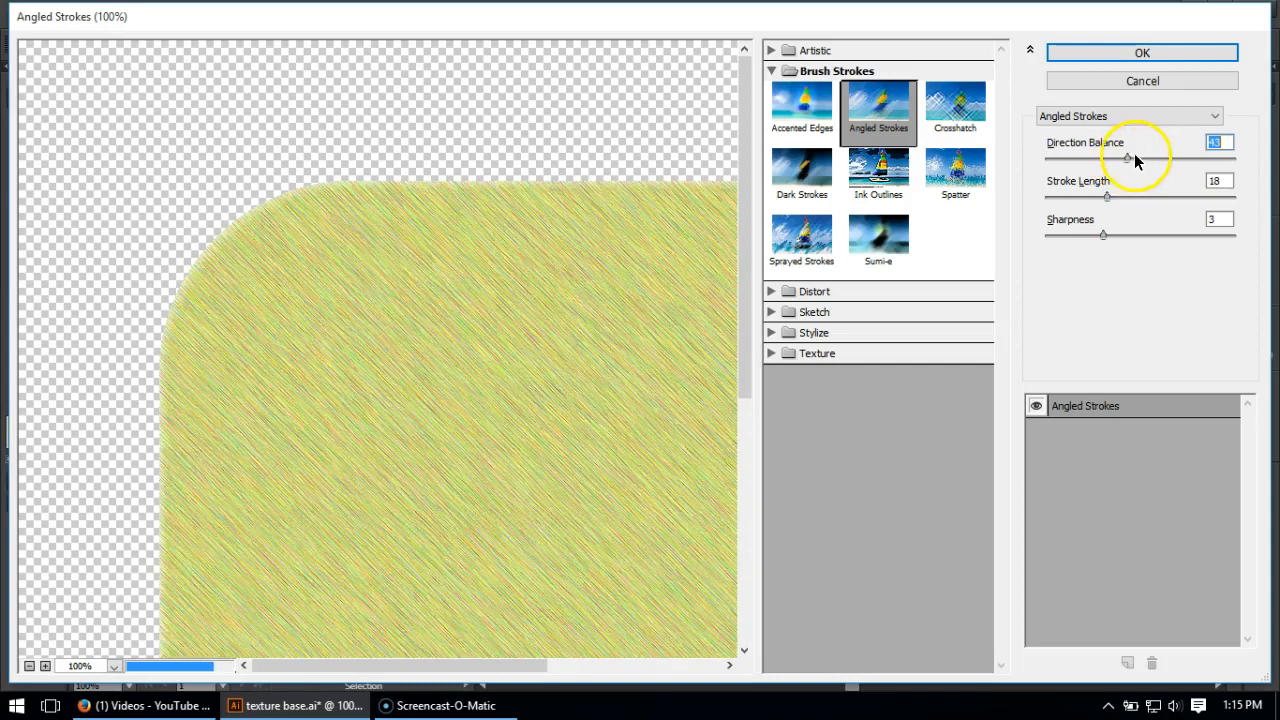
pyautogui.moveTo(1142, 161); pyautogui.dragTo(1185, 156)
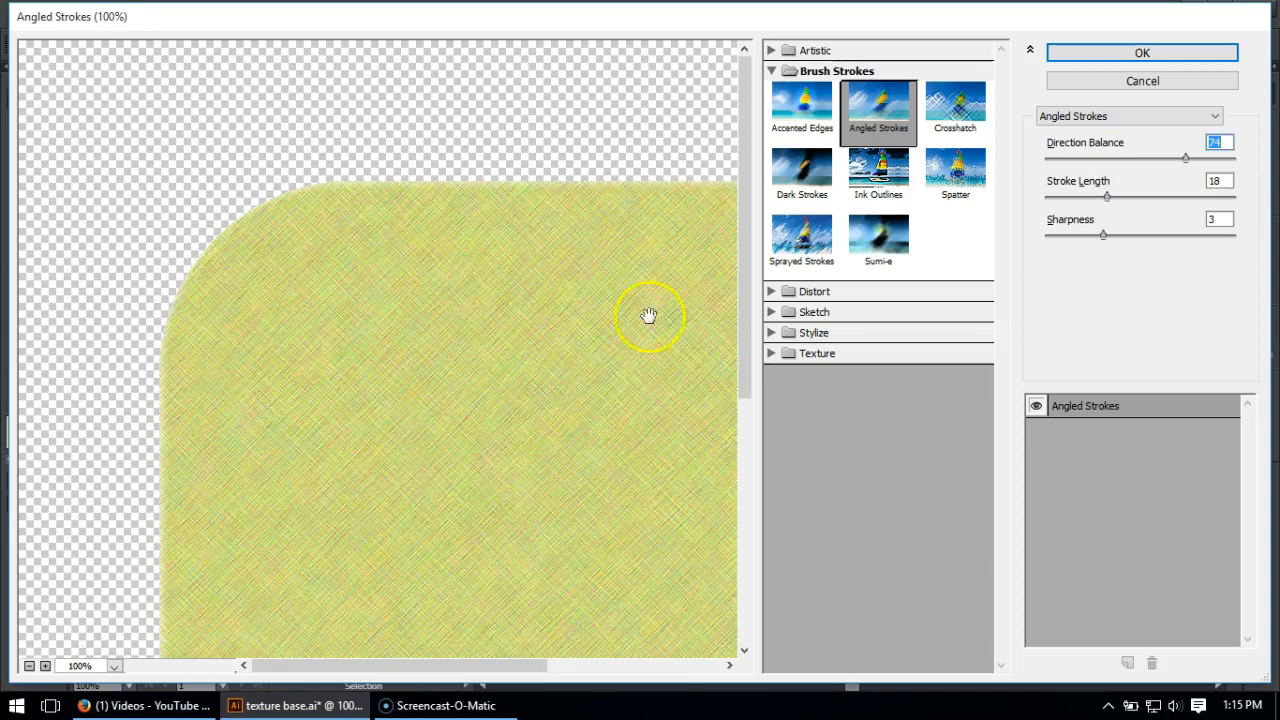
pyautogui.moveTo(1186, 158); pyautogui.dragTo(1269, 155)
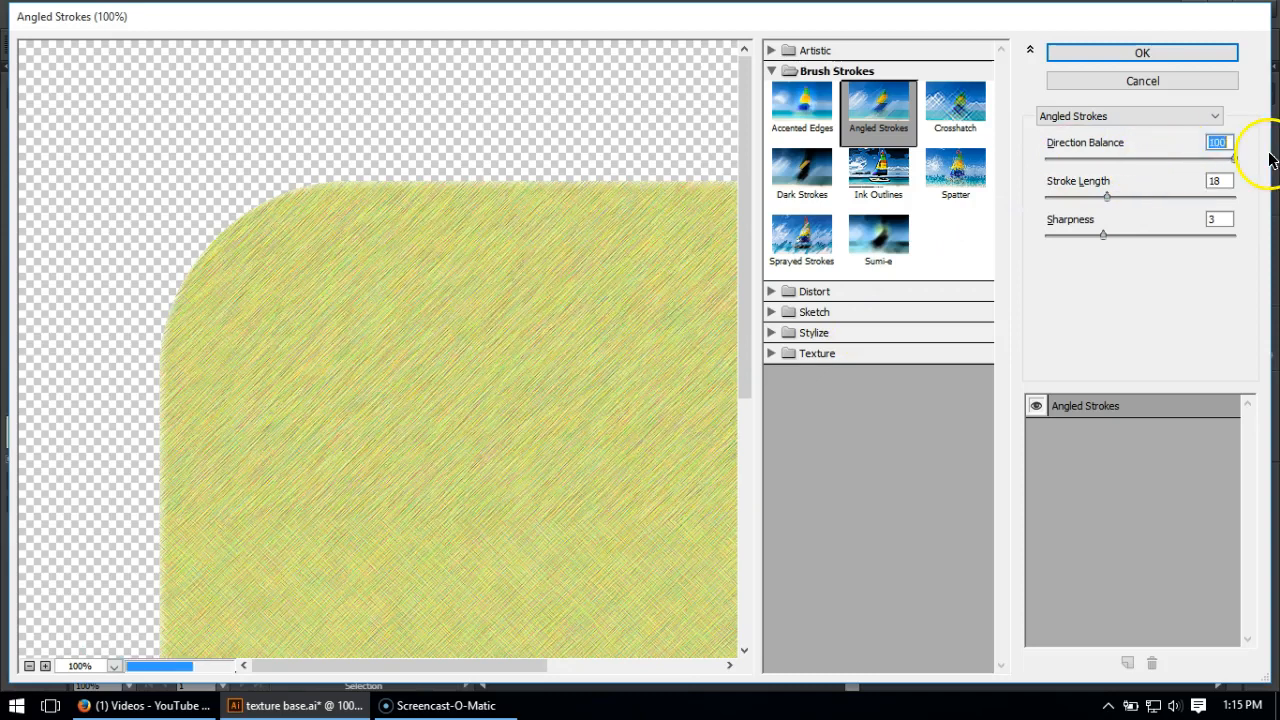
# - Set the stroke length to 44 and the sharpness to 5, and apply the Angled Strokes effect to the green rectangle
pyautogui.click(1204, 182)
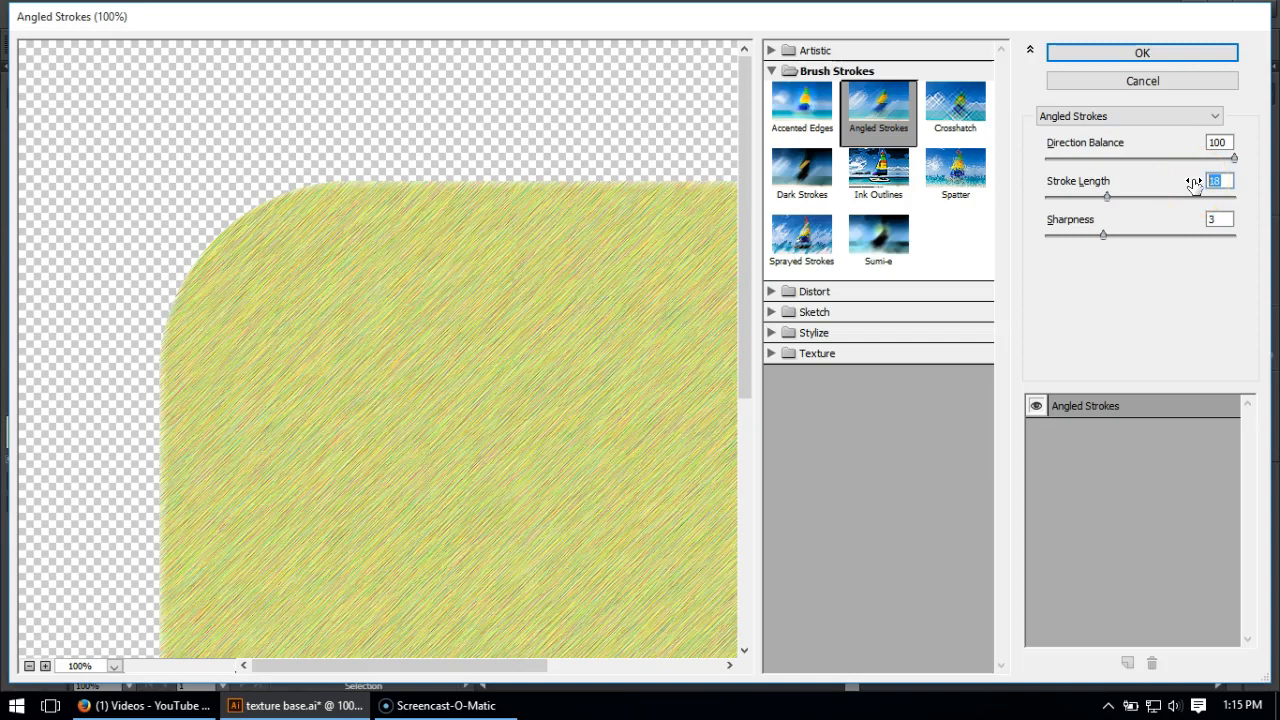
pyautogui.write('44')
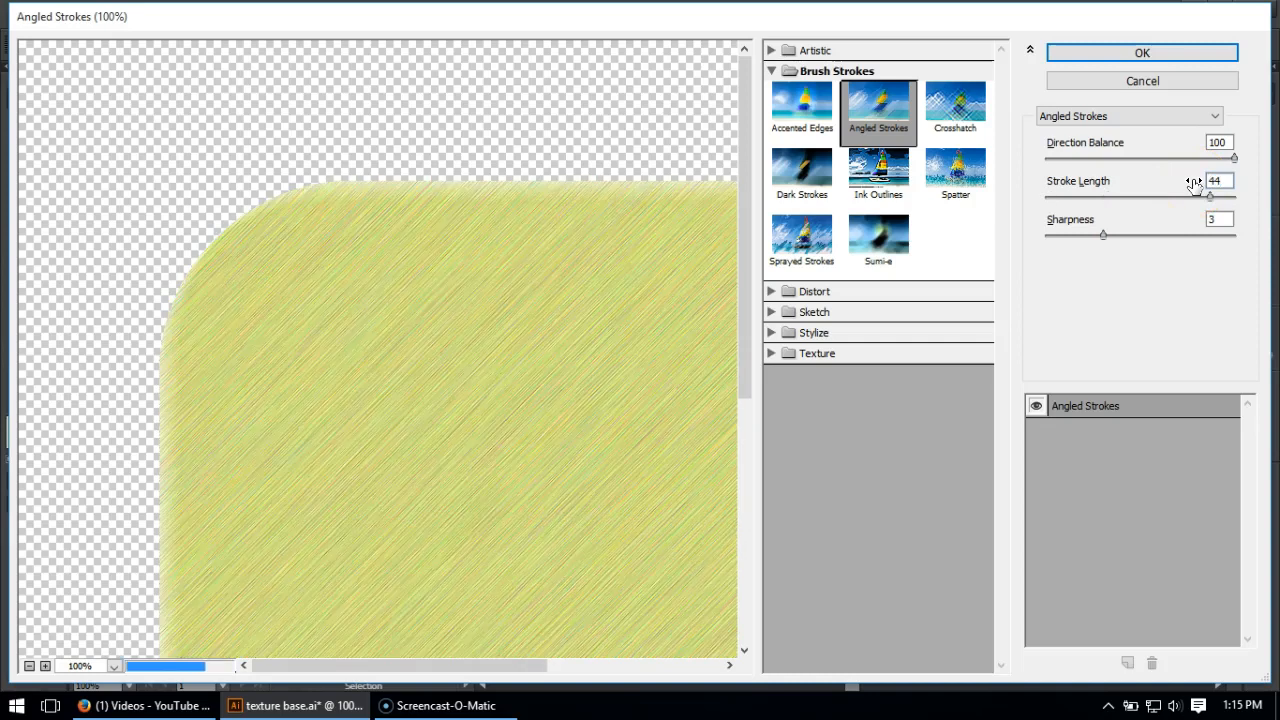
pyautogui.click(1216, 219)
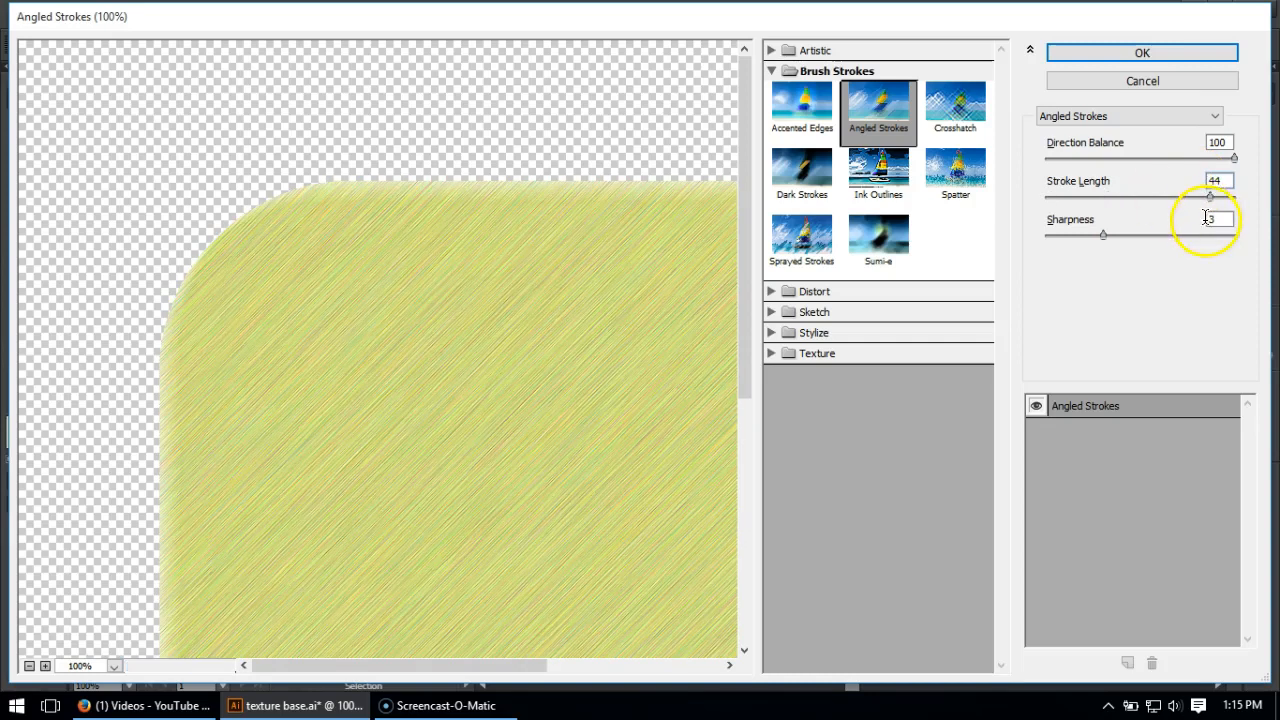
pyautogui.doubleClick(1222, 217)
pyautogui.write('5')
pyautogui.moveTo(502, 508); pyautogui.dragTo(366, 386)
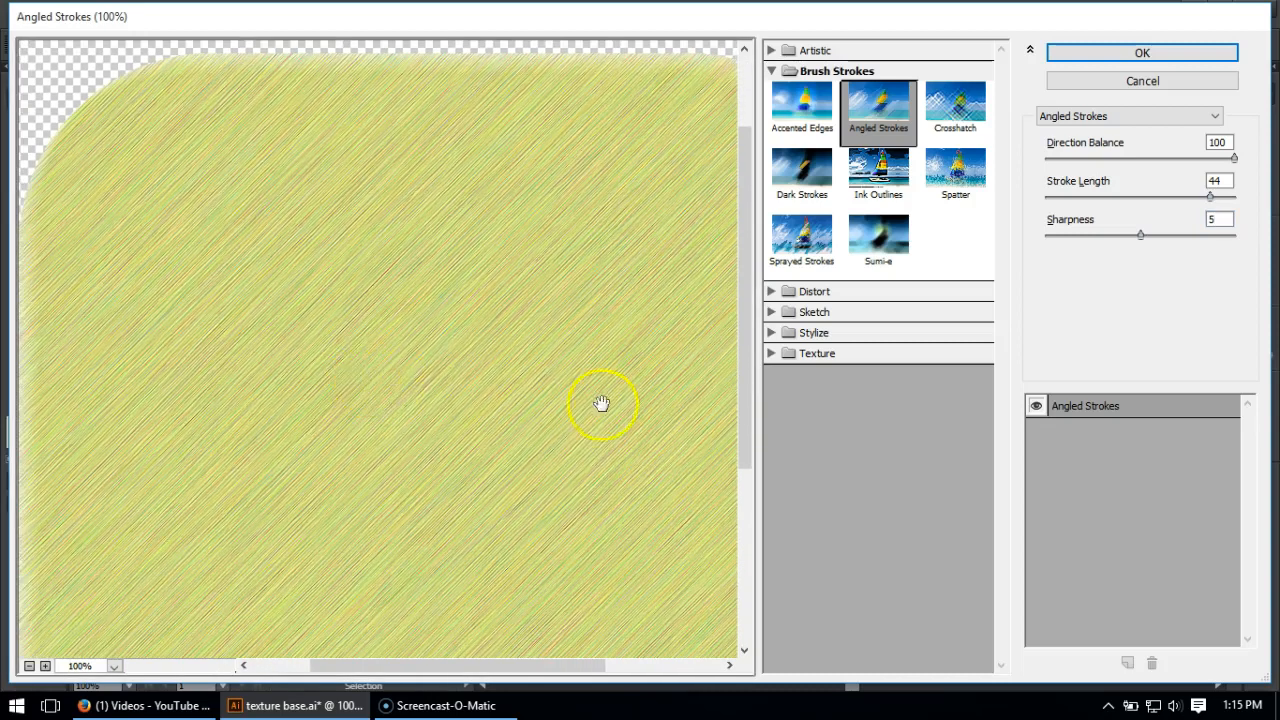
pyautogui.moveTo(301, 269); pyautogui.dragTo(329, 311)
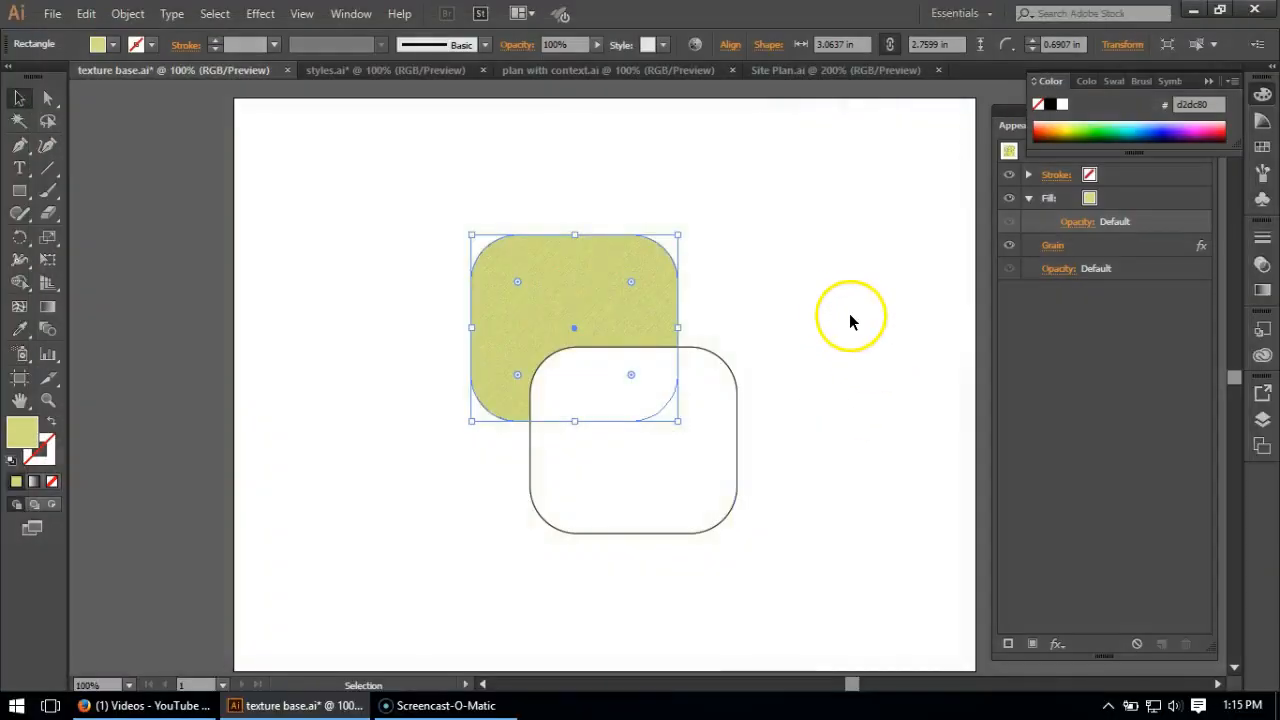
pyautogui.hotkey('ctrl', 'shift', 'e')
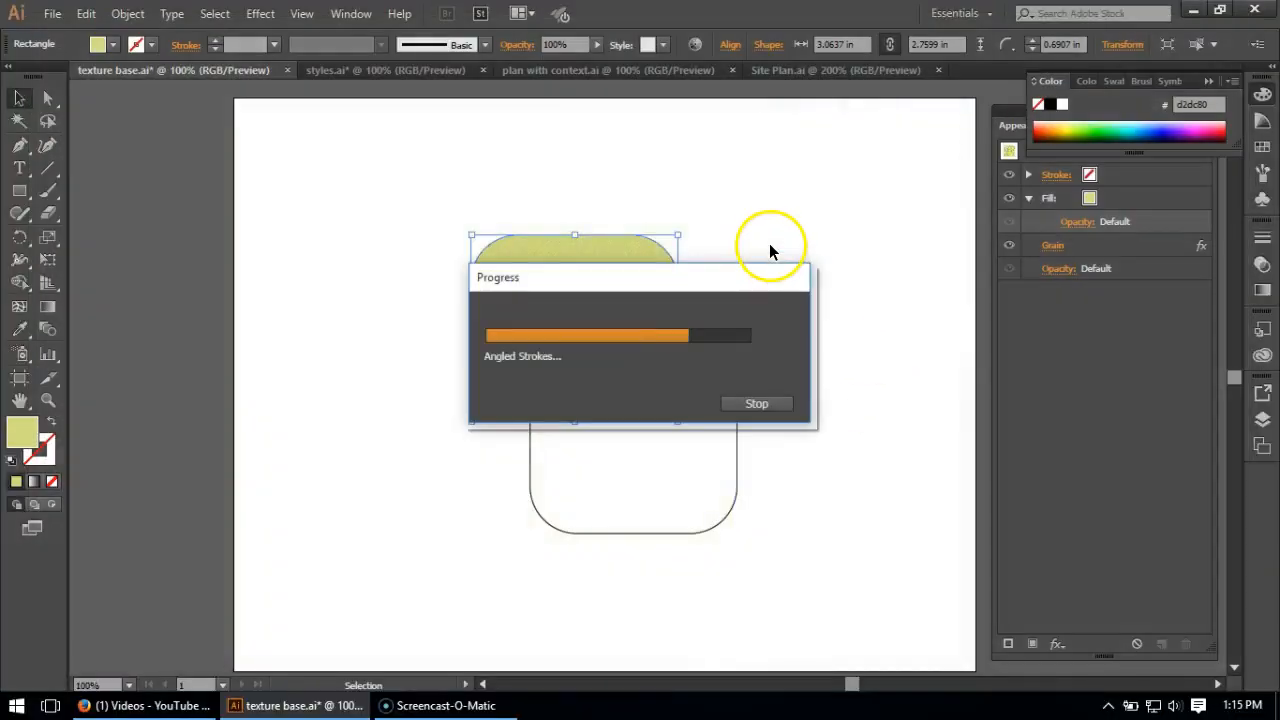
pyautogui.click(768, 235)
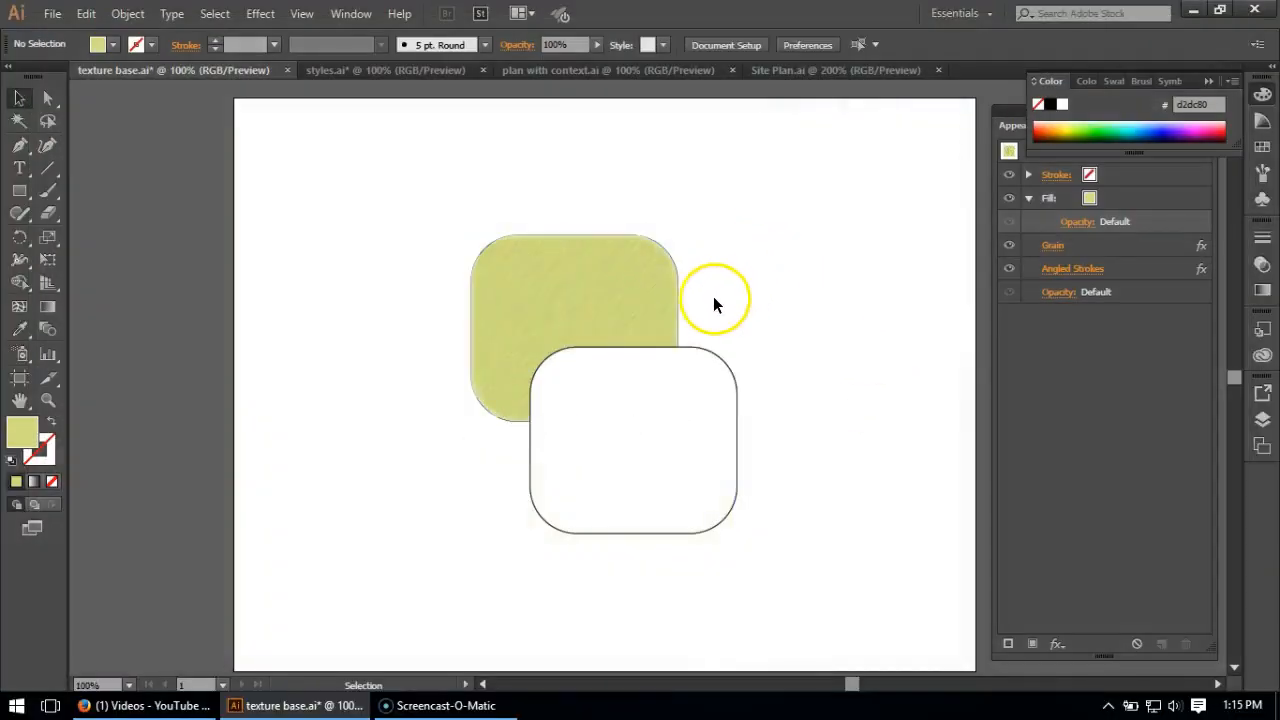
# - Save the green rectangle's textured appearance as a new graphic style and apply that style to the lower rounded rectangle
pyautogui.scroll(2, 562, 286)
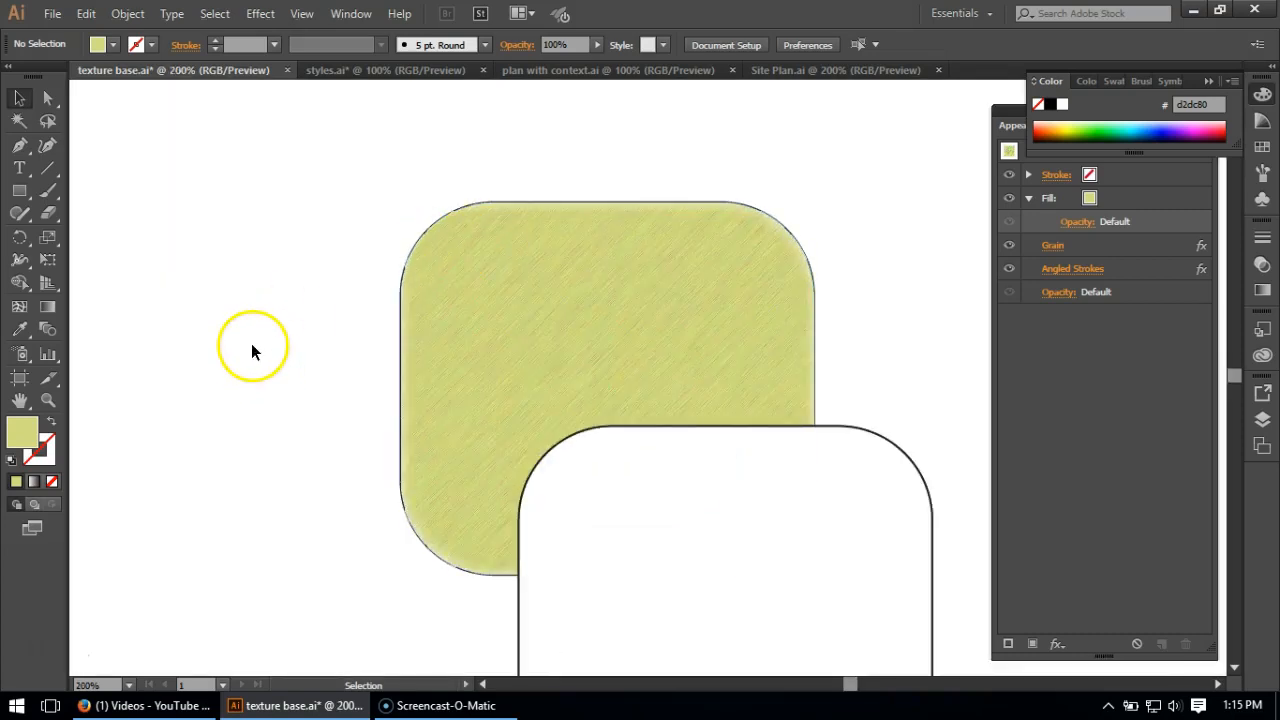
pyautogui.click(601, 313)
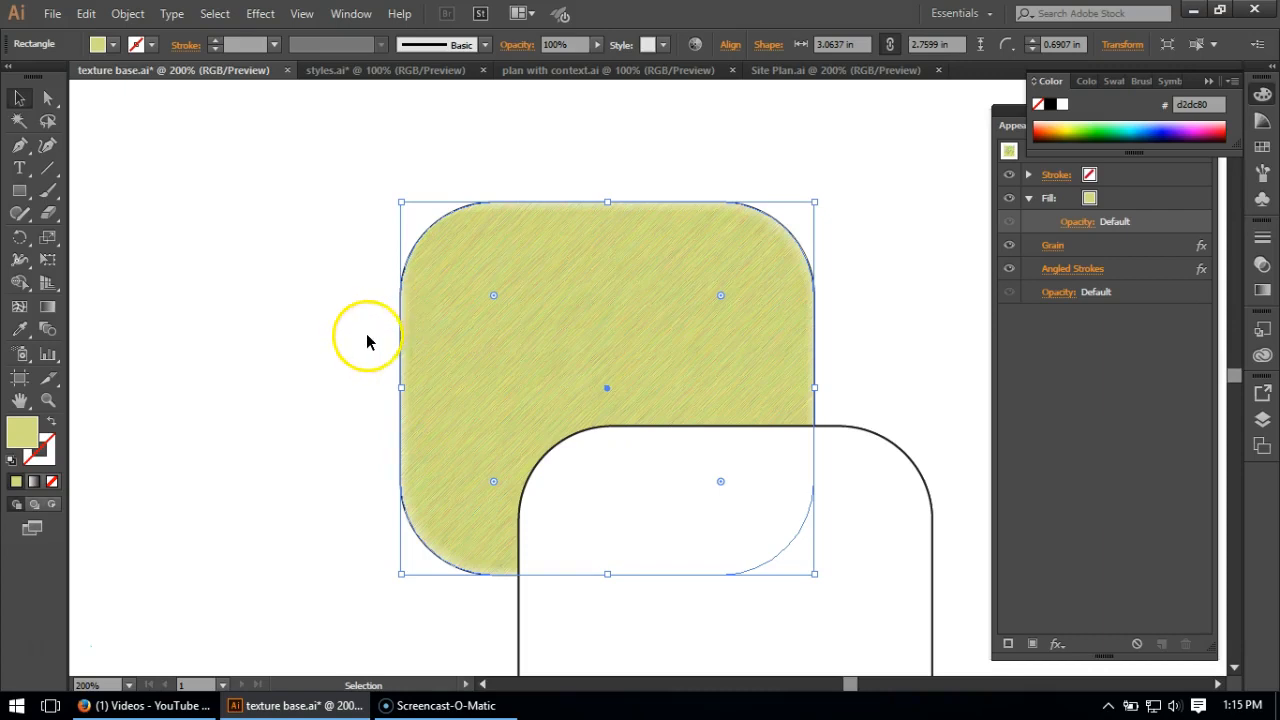
pyautogui.click(900, 287)
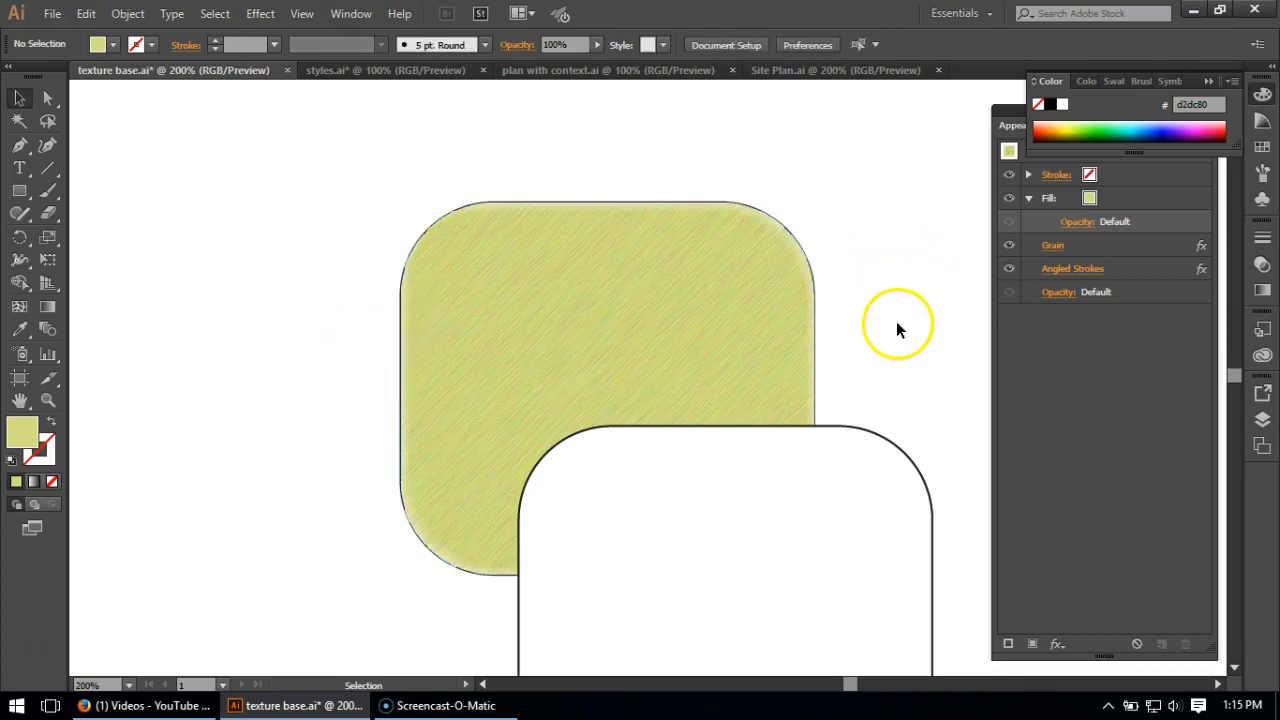
pyautogui.click(750, 291)
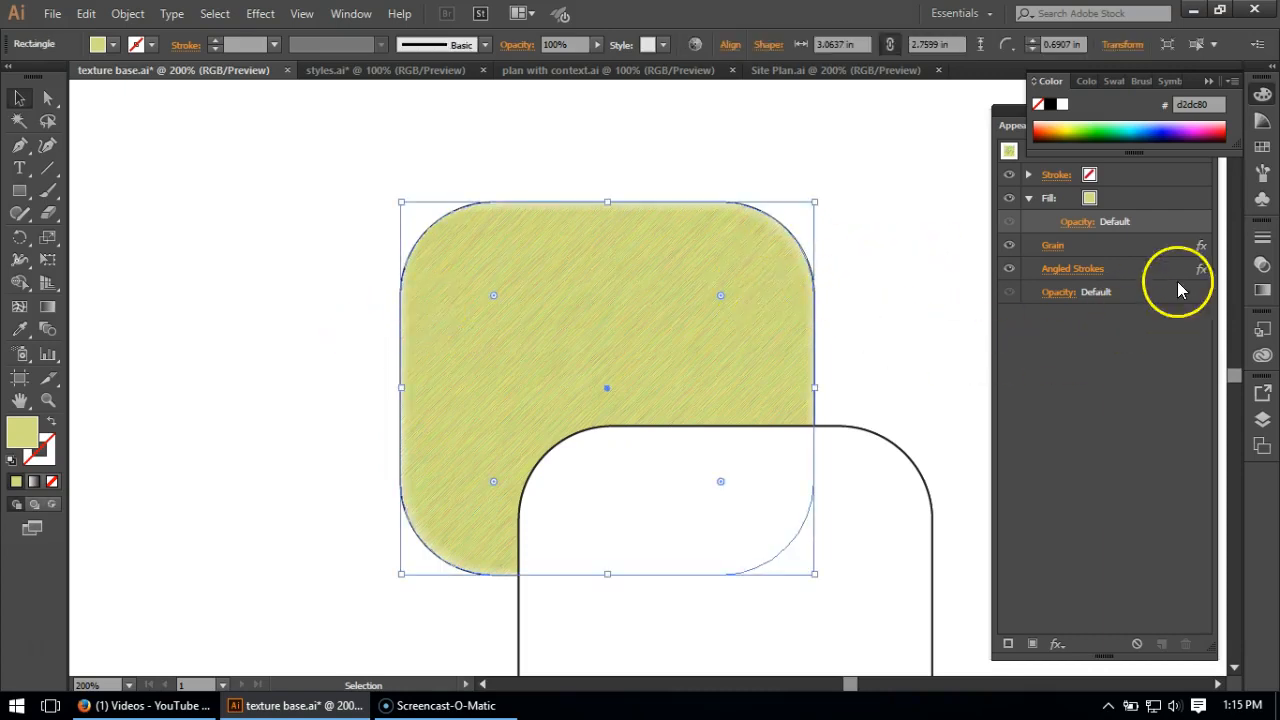
pyautogui.click(1263, 330)
pyautogui.moveTo(640, 320); pyautogui.dragTo(927, 277)
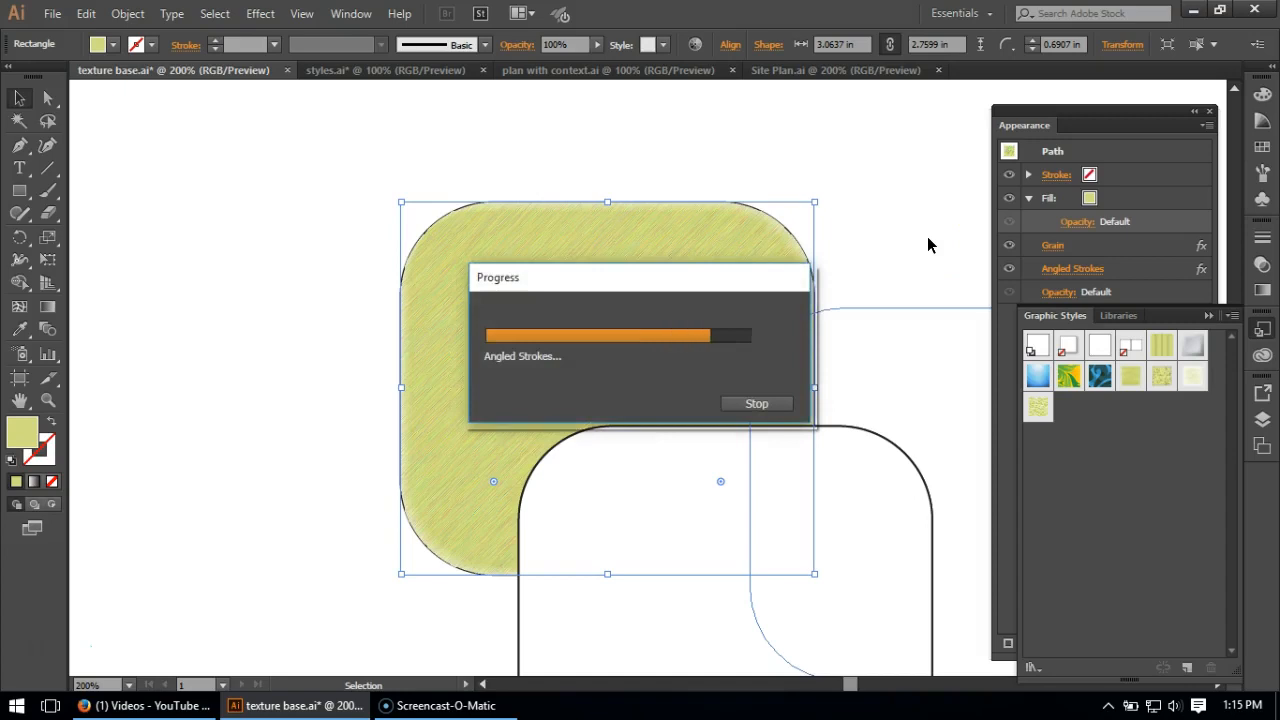
pyautogui.click(928, 245)
pyautogui.click(861, 471)
pyautogui.click(1064, 417)
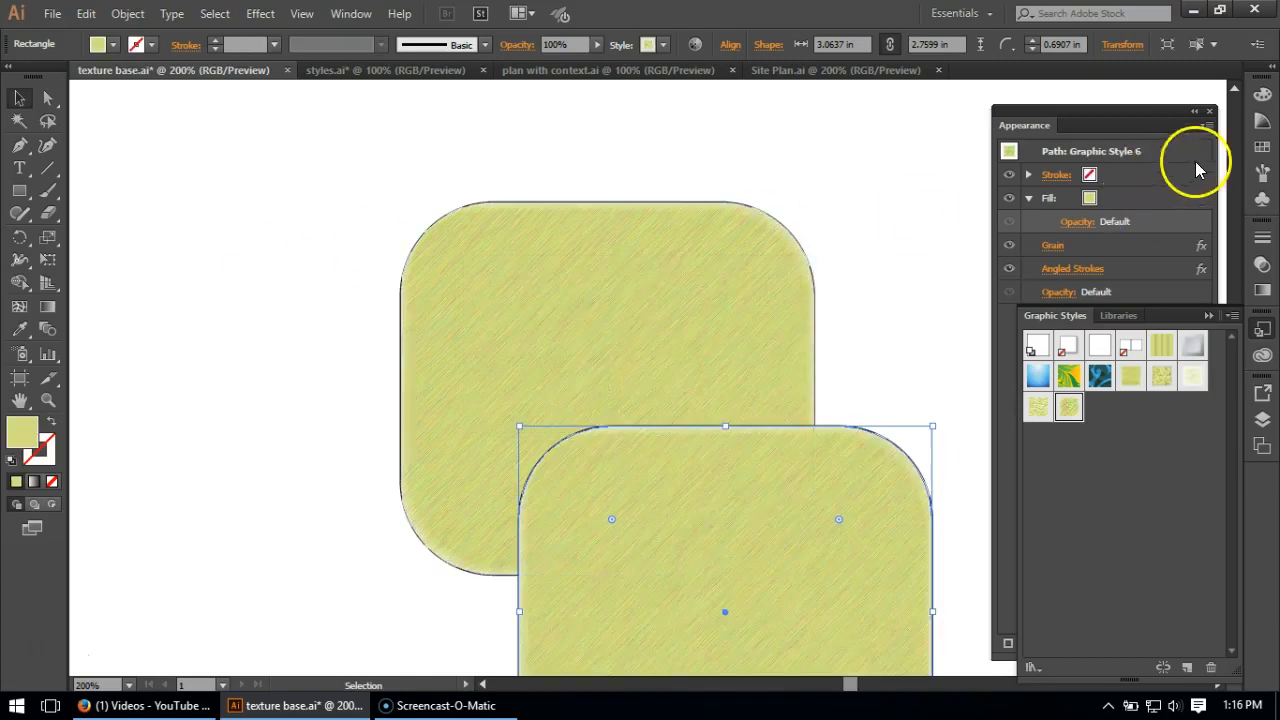
# - Recolor the fill of the lower rounded rectangle with the grayish-blue swatch (#8fabbc)
pyautogui.click(1262, 147)
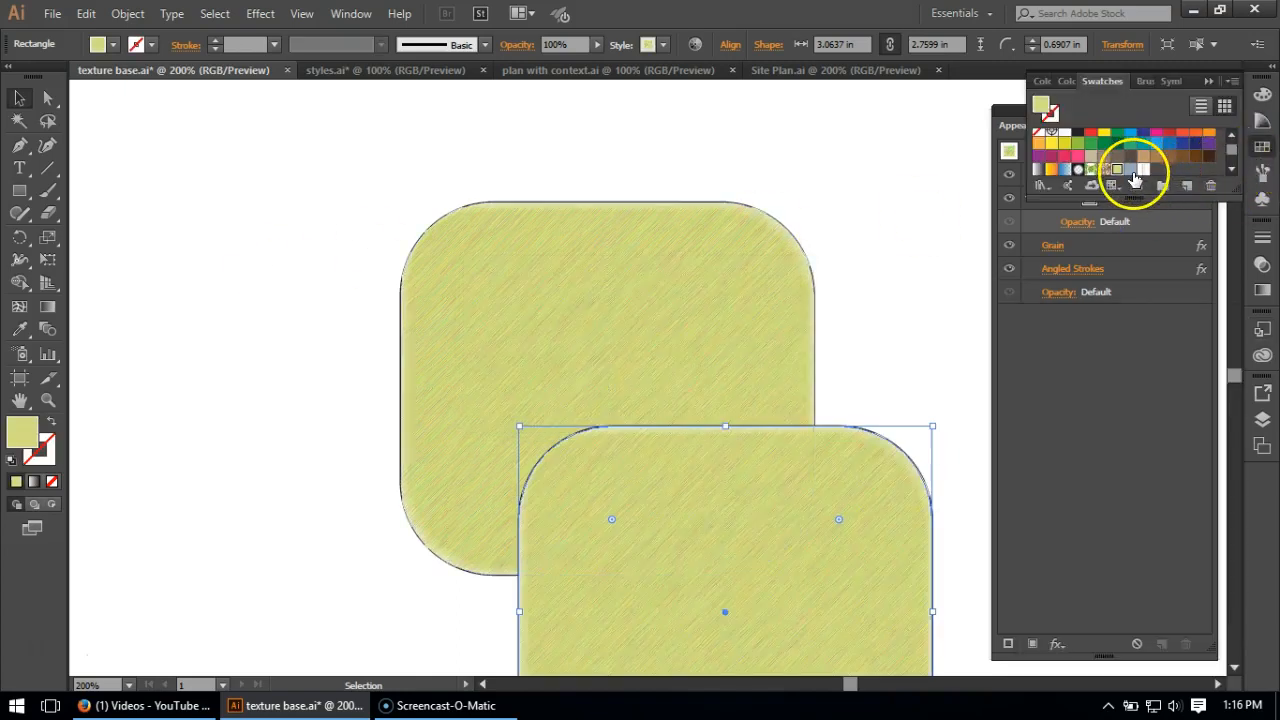
pyautogui.click(929, 198)
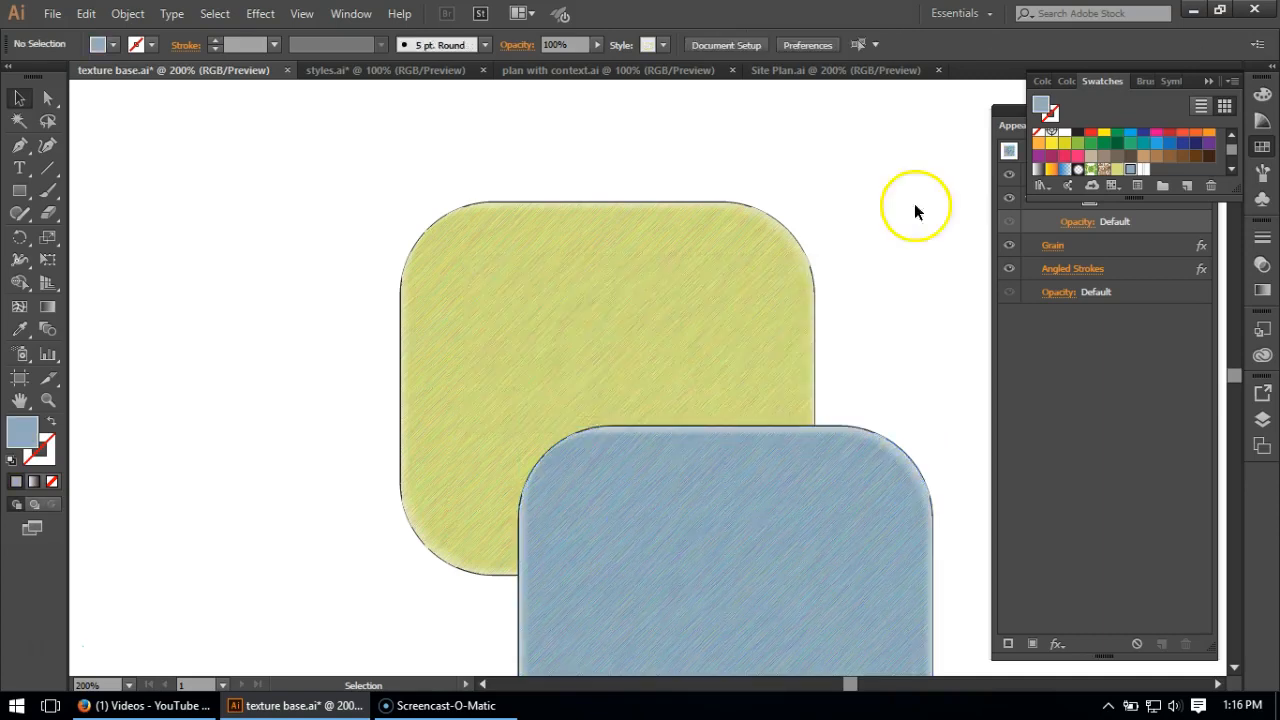
pyautogui.scroll(-2, 912, 286)
pyautogui.scroll(-2, 912, 295)
# - Give the blue rectangle a dark blue stroke (#354068)
pyautogui.click(783, 518)
pyautogui.doubleClick(40, 452)
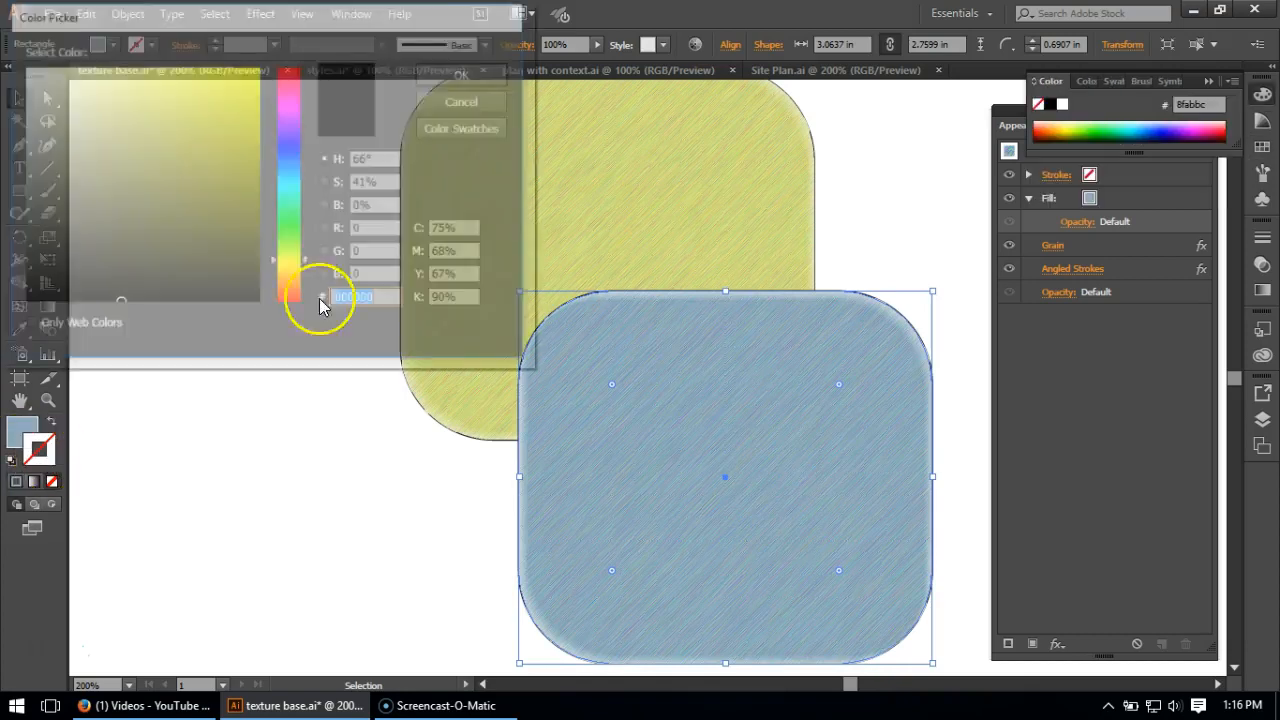
pyautogui.moveTo(300, 175); pyautogui.dragTo(295, 153)
pyautogui.moveTo(182, 190); pyautogui.dragTo(138, 205)
pyautogui.click(465, 100)
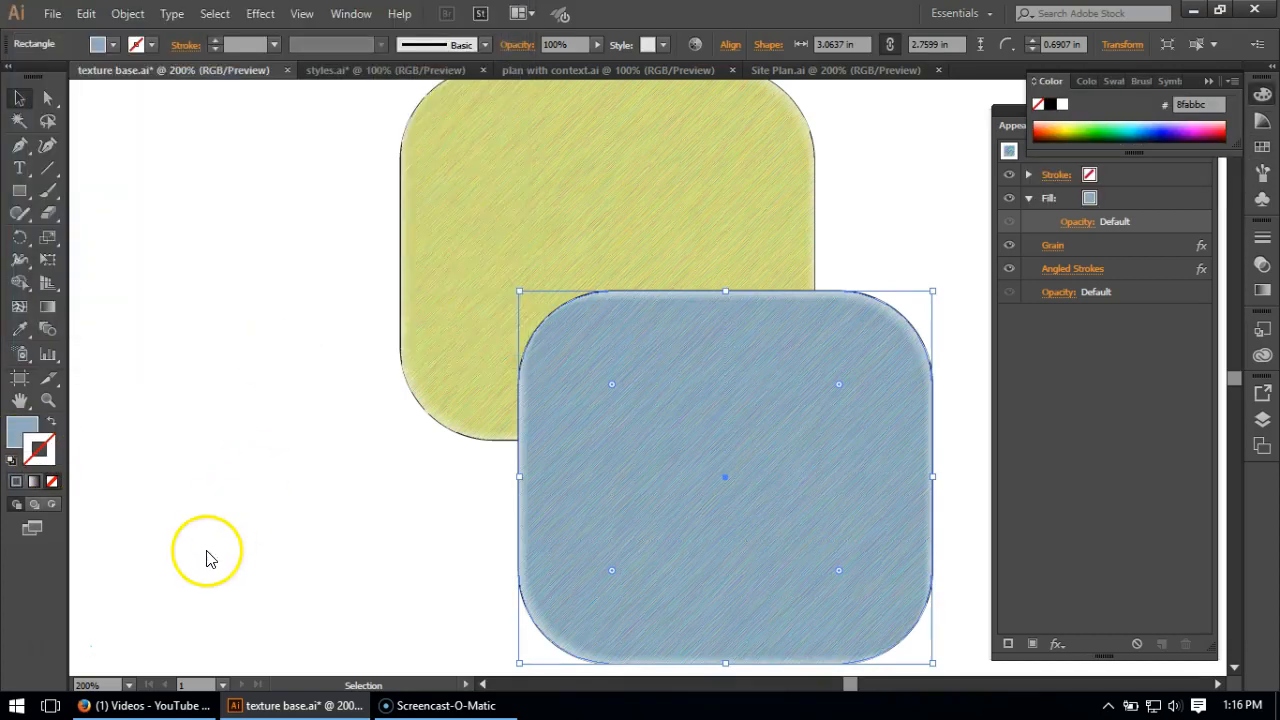
pyautogui.click(943, 349)
pyautogui.click(743, 398)
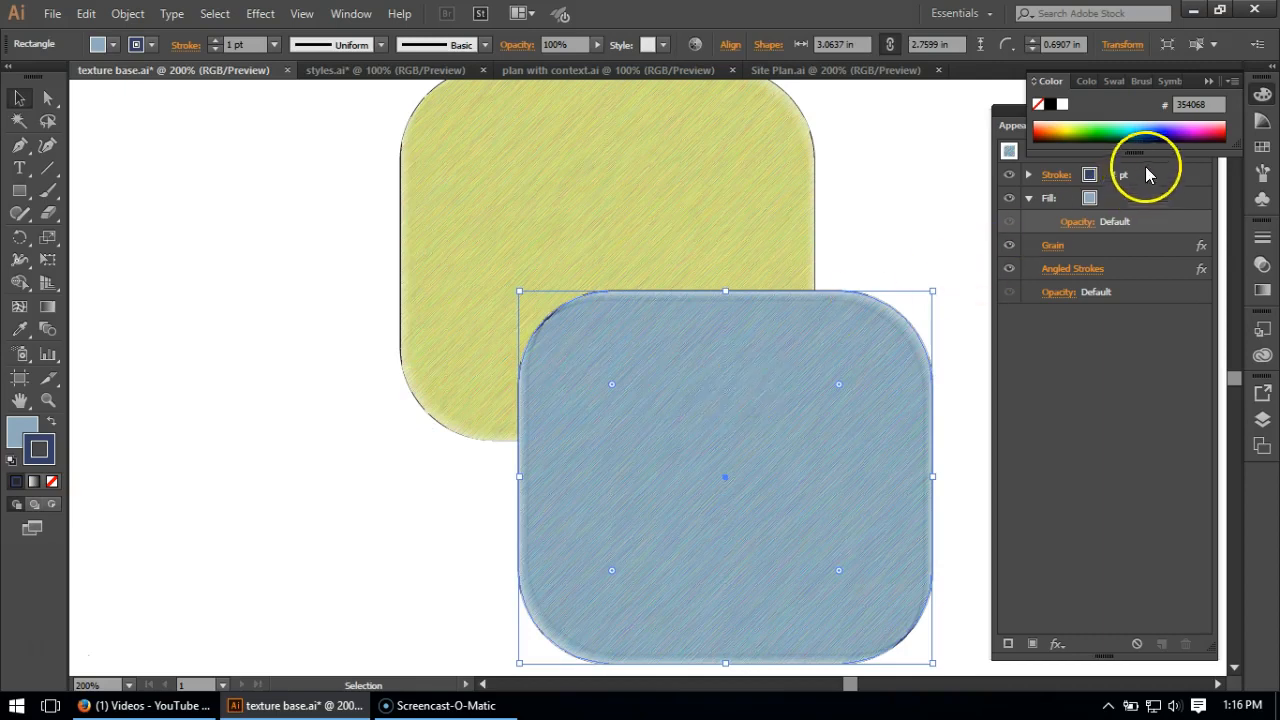
pyautogui.click(875, 205)
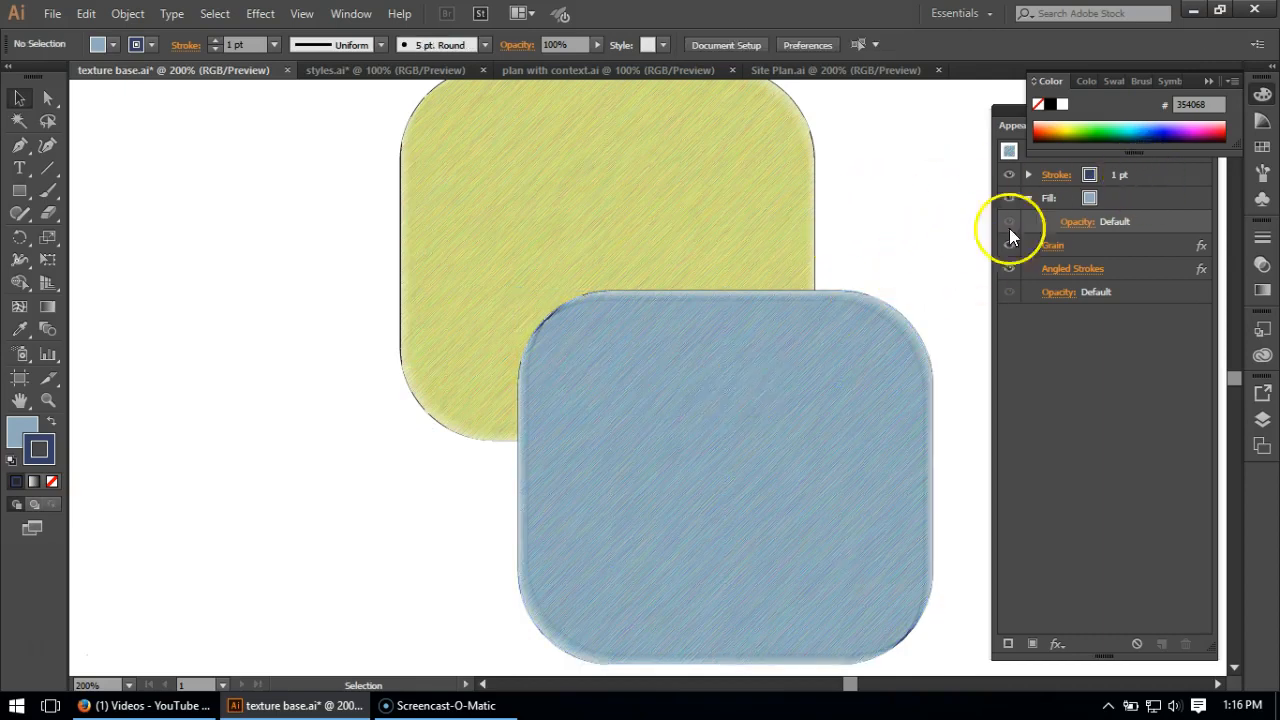
# - Try to nest the Grain and Angled Strokes effects under the Fill attribute with no object selected
pyautogui.click(1108, 246)
pyautogui.keyDown('shift'); pyautogui.click(1122, 263); pyautogui.keyUp('shift')
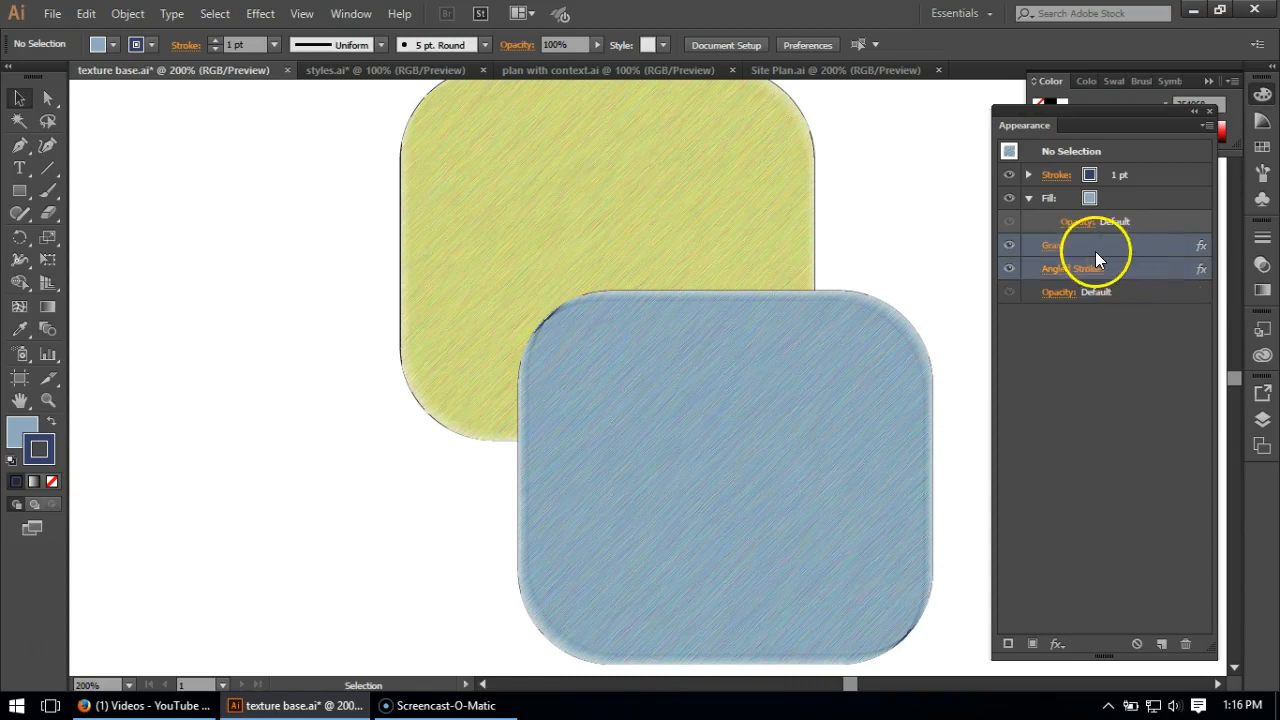
pyautogui.moveTo(1089, 247)
pyautogui.mouseDown()
pyautogui.moveTo(1106, 249)
pyautogui.moveTo(1121, 204)
pyautogui.mouseUp()
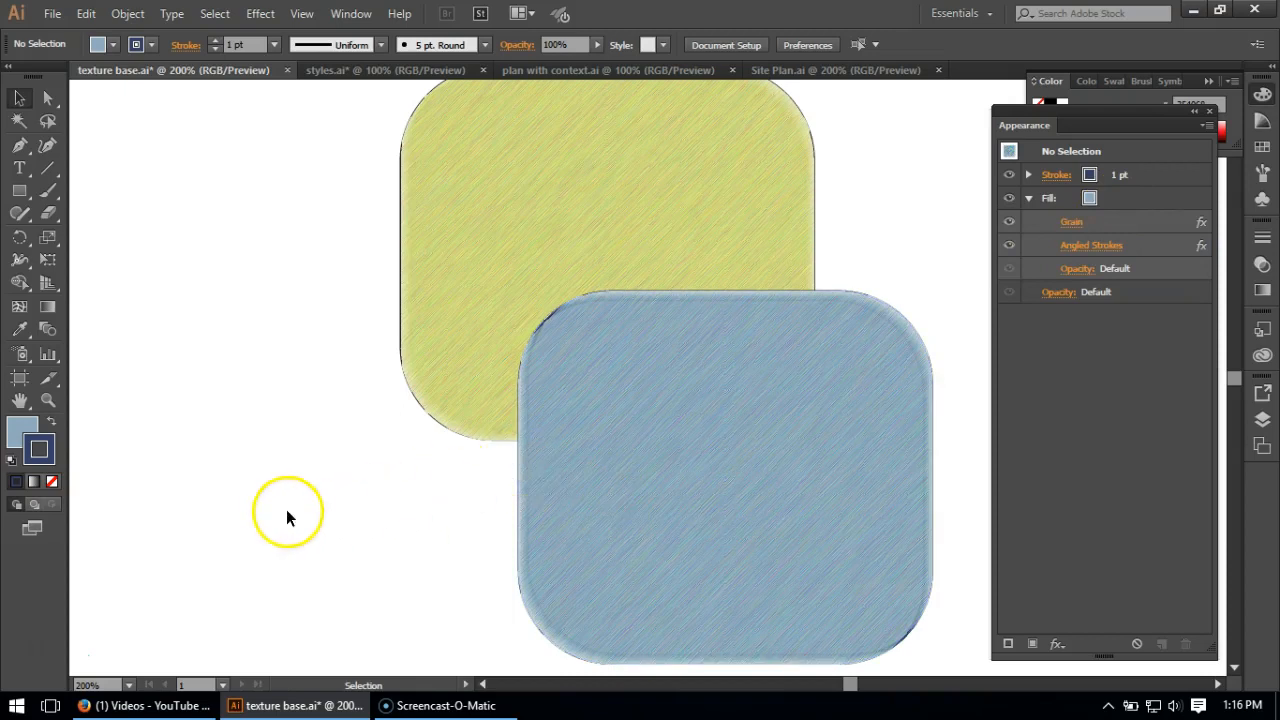
# - Select the blue rectangle and move its Grain and Angled Strokes effects under the Fill so they do not affect the stroke
pyautogui.click(670, 407)
pyautogui.click(1118, 246)
pyautogui.keyDown('shift'); pyautogui.click(1120, 266); pyautogui.keyUp('shift')
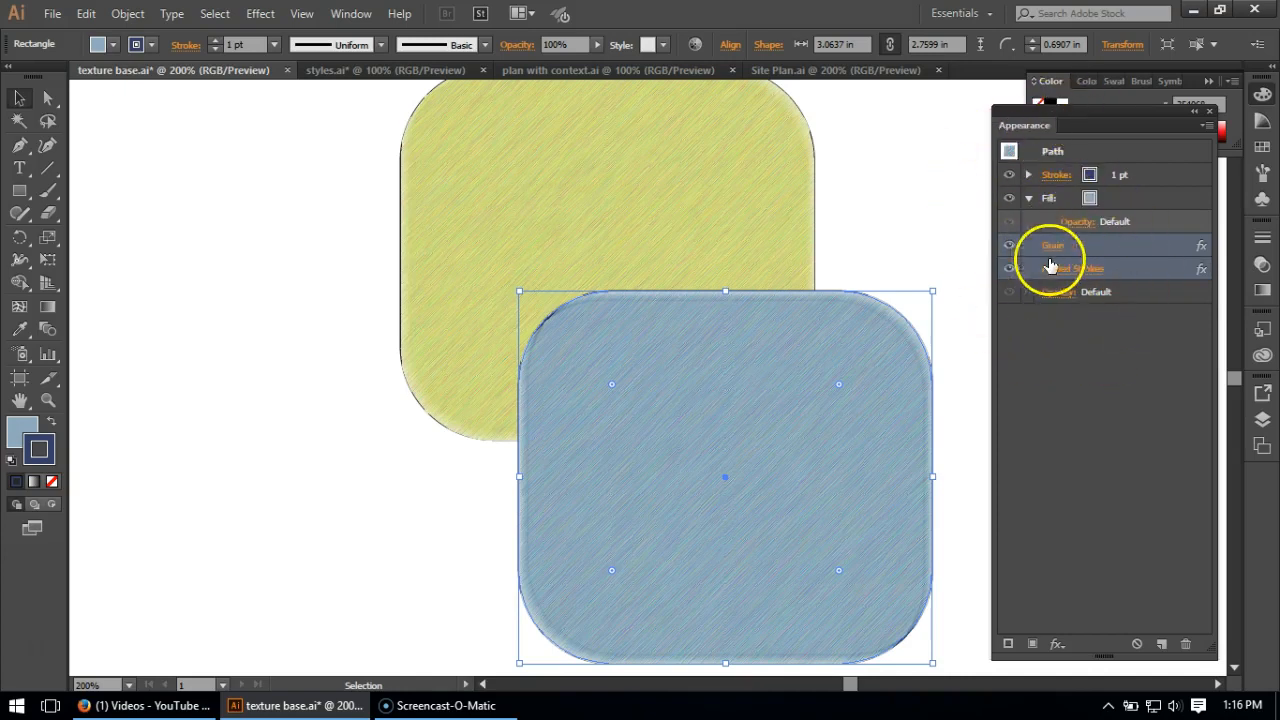
pyautogui.moveTo(1090, 248); pyautogui.dragTo(1104, 214)
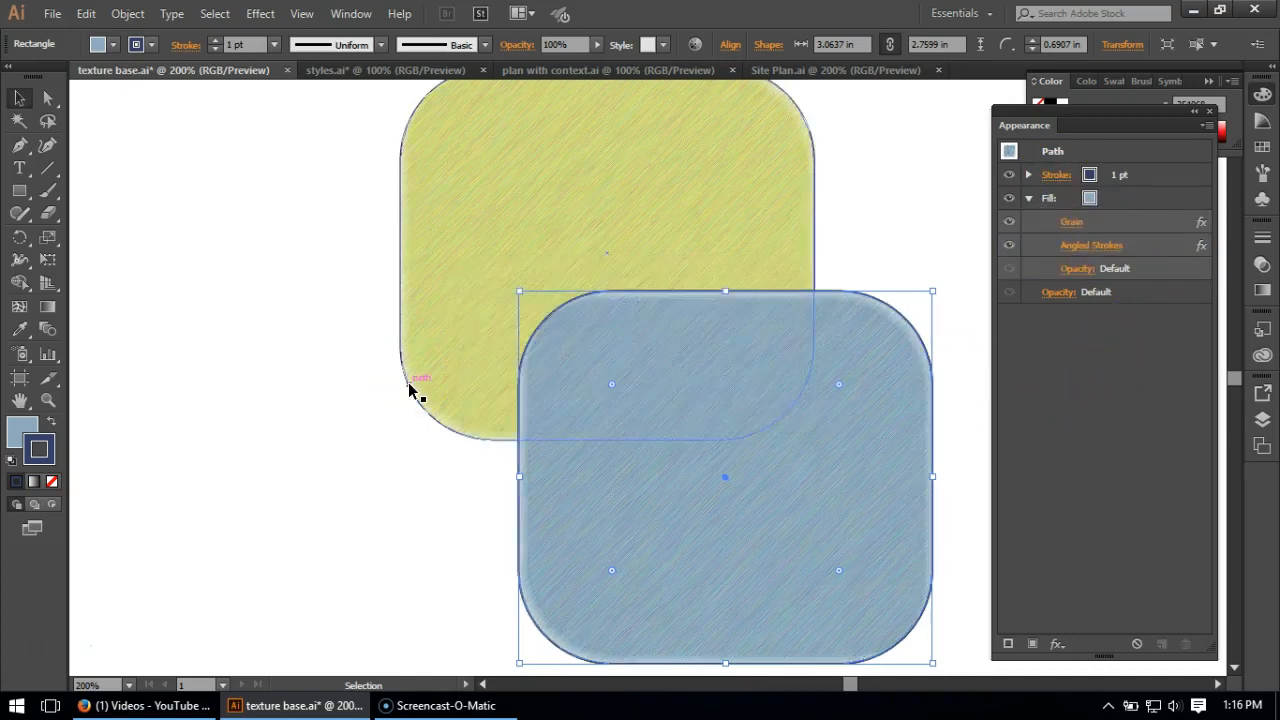
pyautogui.click(372, 408)
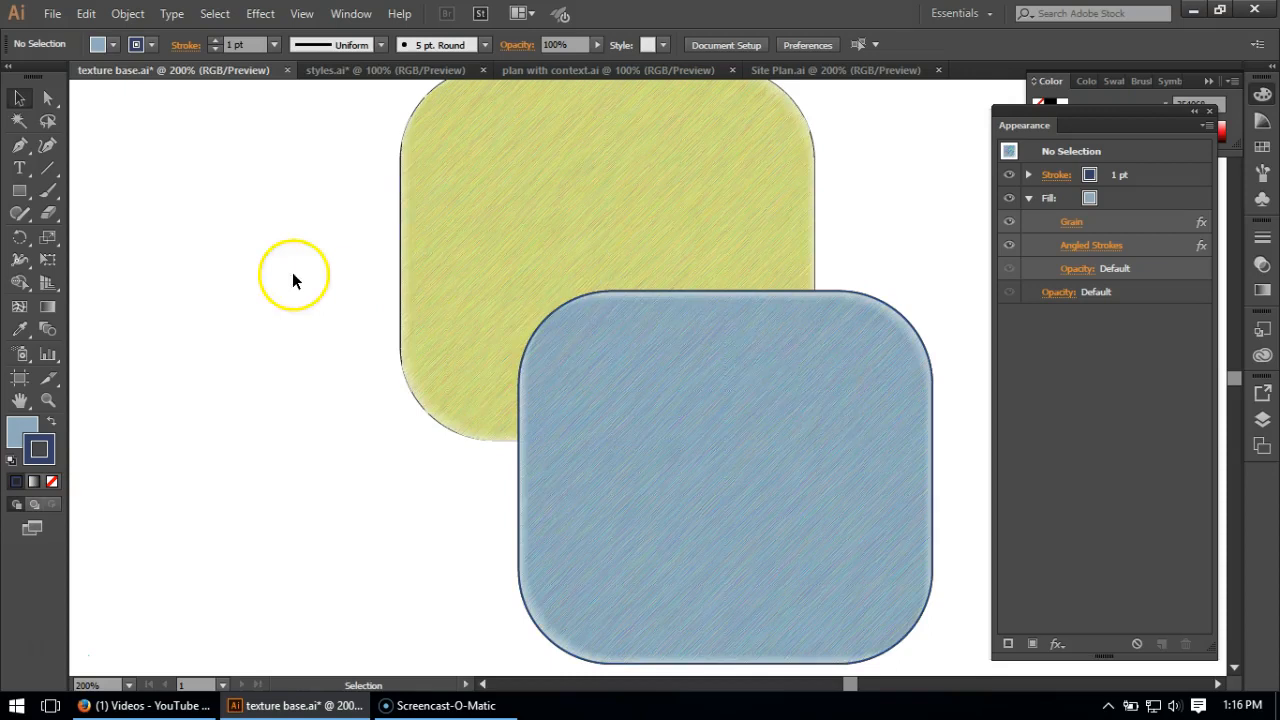
# - Move the Grain and Angled Strokes effects of the green rectangle under its Fill attribute
pyautogui.scroll(1, 336, 310)
pyautogui.click(559, 227)
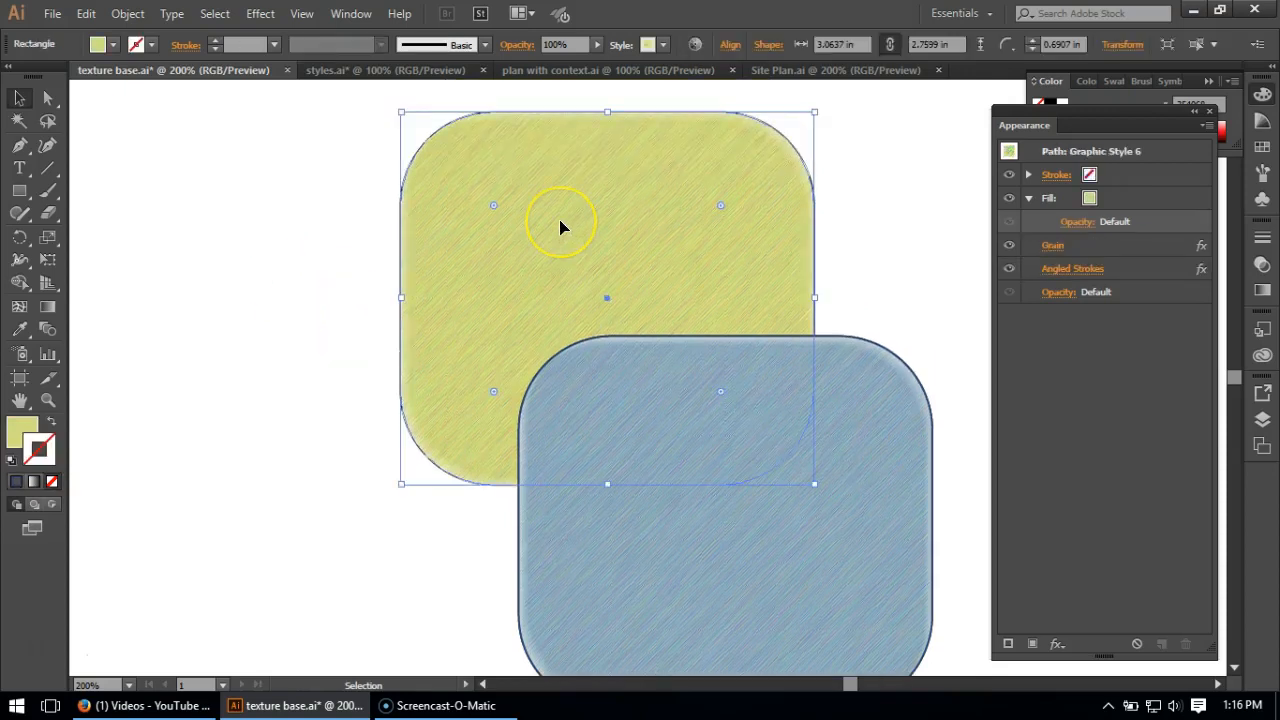
pyautogui.click(1108, 249)
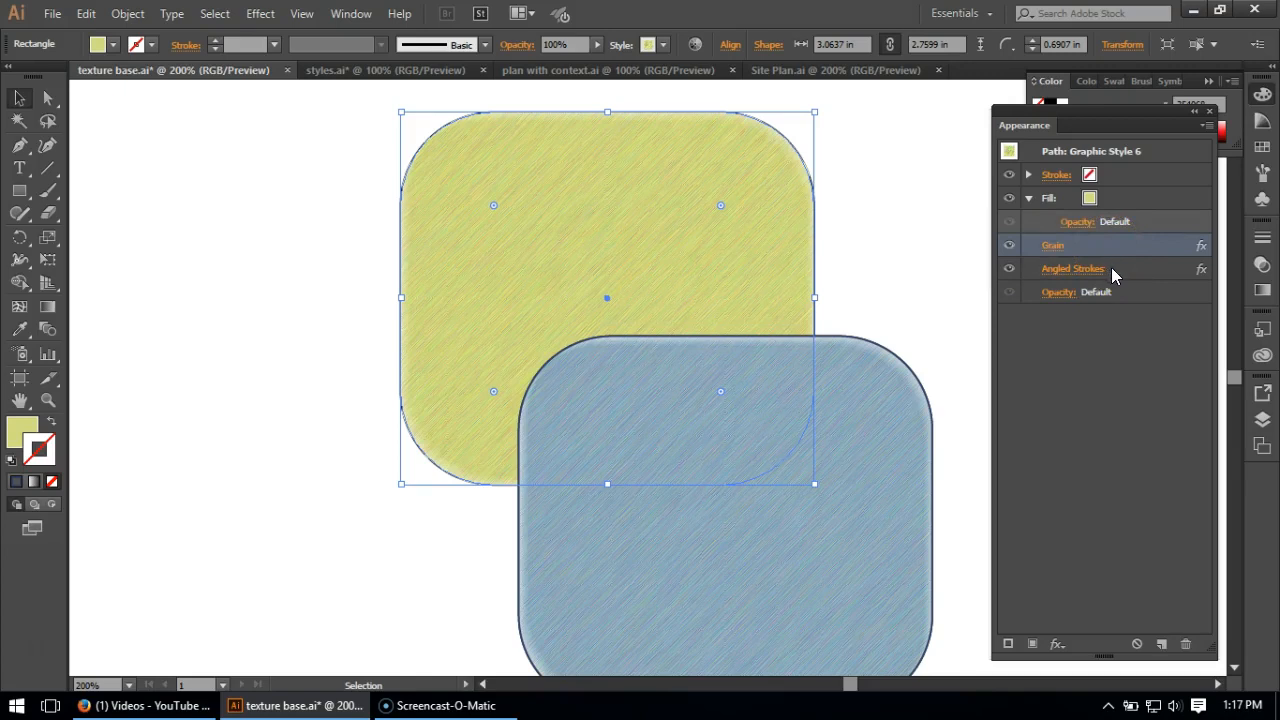
pyautogui.keyDown('shift'); pyautogui.click(1111, 267); pyautogui.keyUp('shift')
pyautogui.moveTo(1080, 247); pyautogui.dragTo(1108, 205)
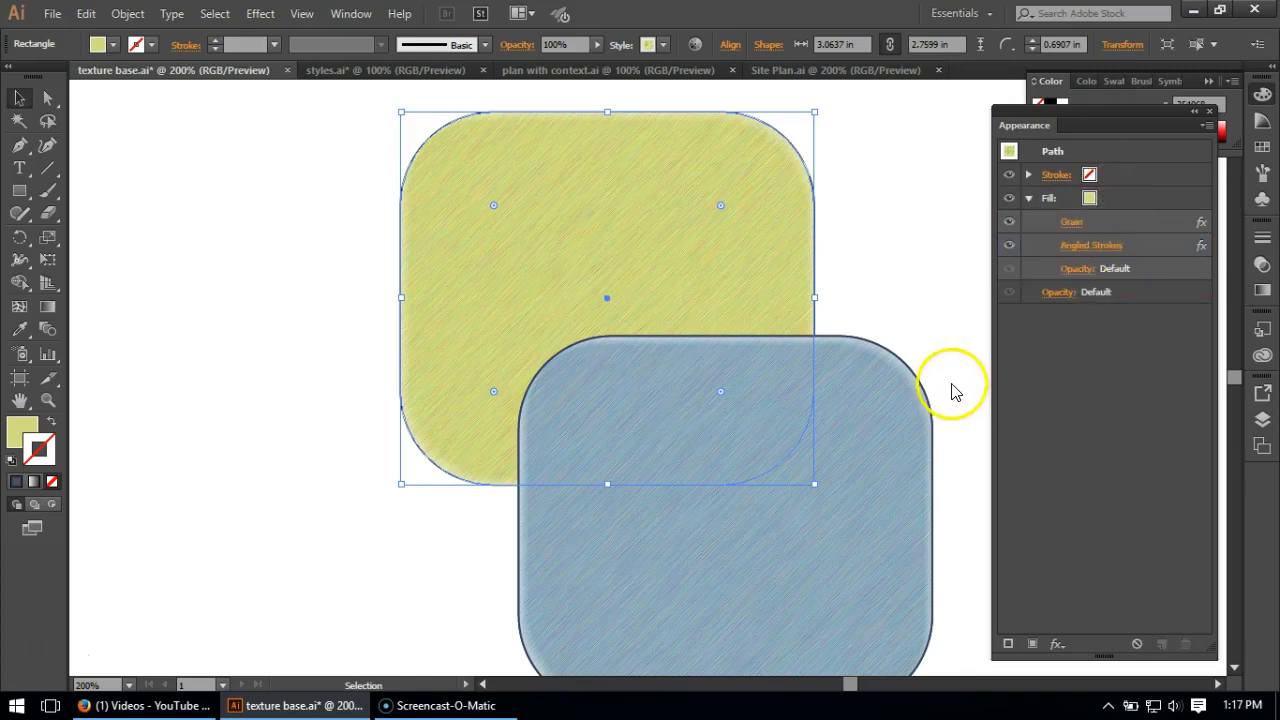
pyautogui.click(205, 298)
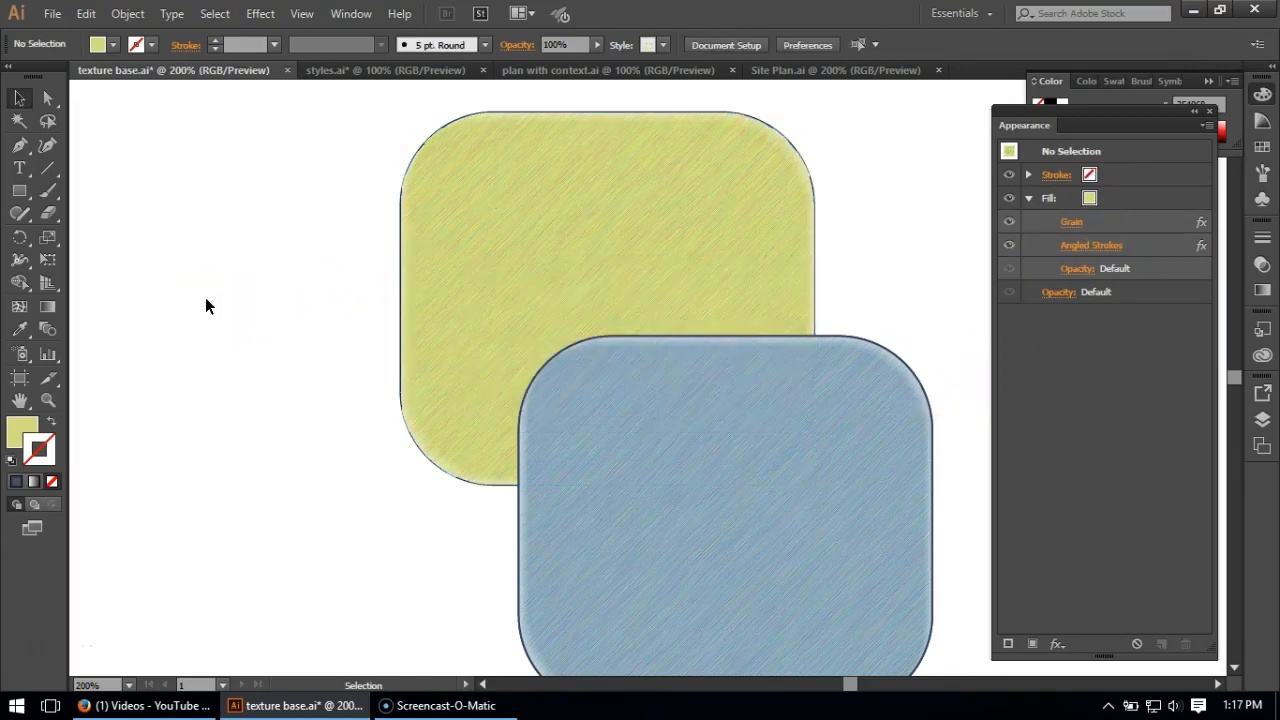
# - Select the green rectangle, duplicate its Fill, and delete the Grain and Angled Strokes effects from the upper copy
pyautogui.click(625, 206)
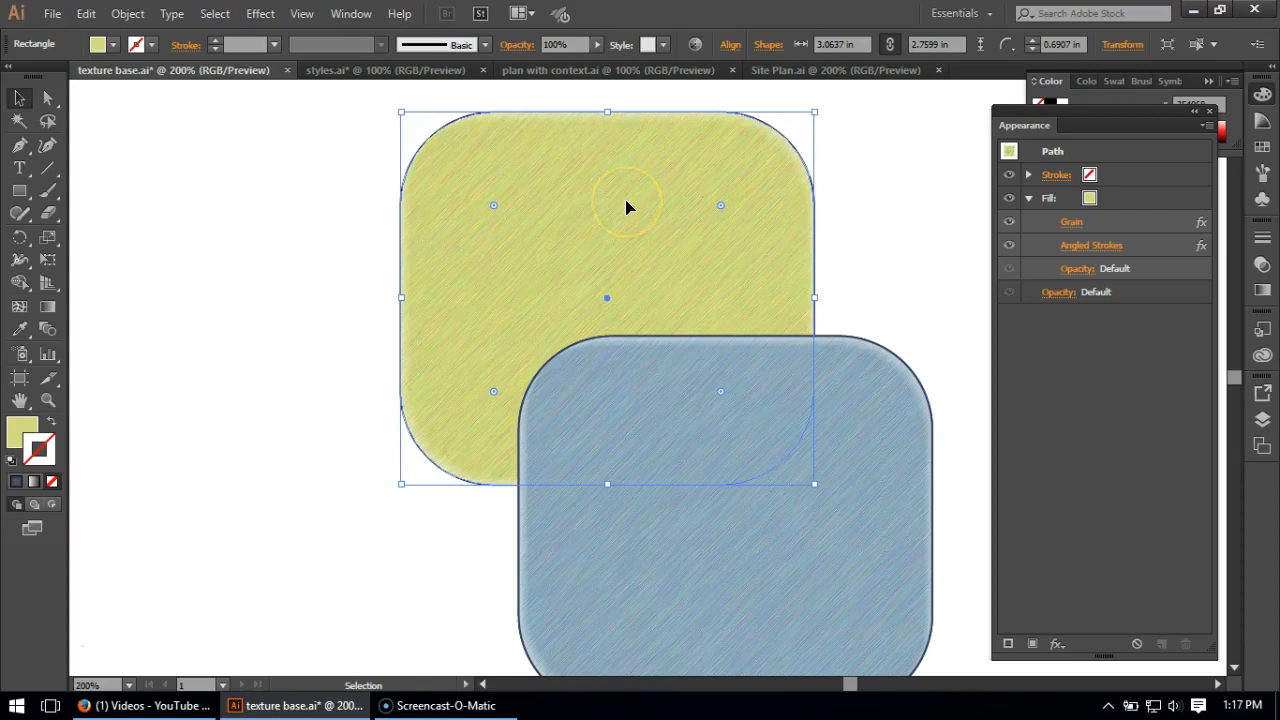
pyautogui.click(1136, 206)
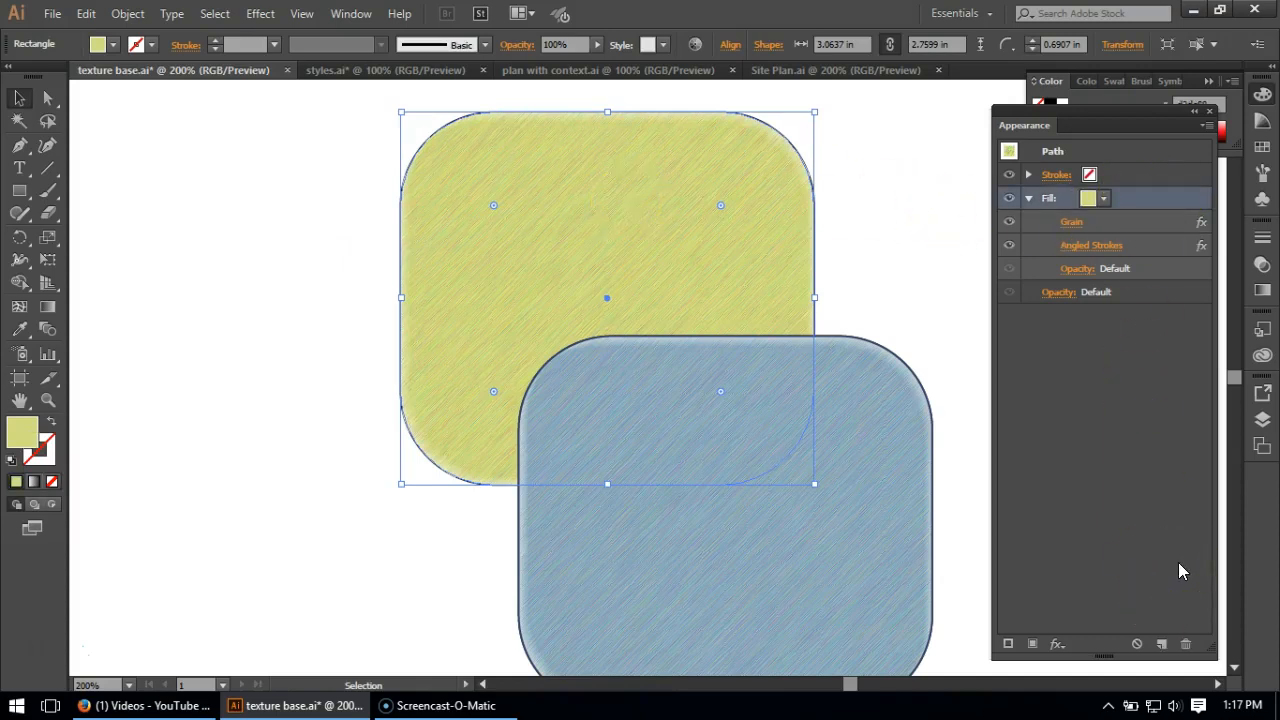
pyautogui.click(1163, 645)
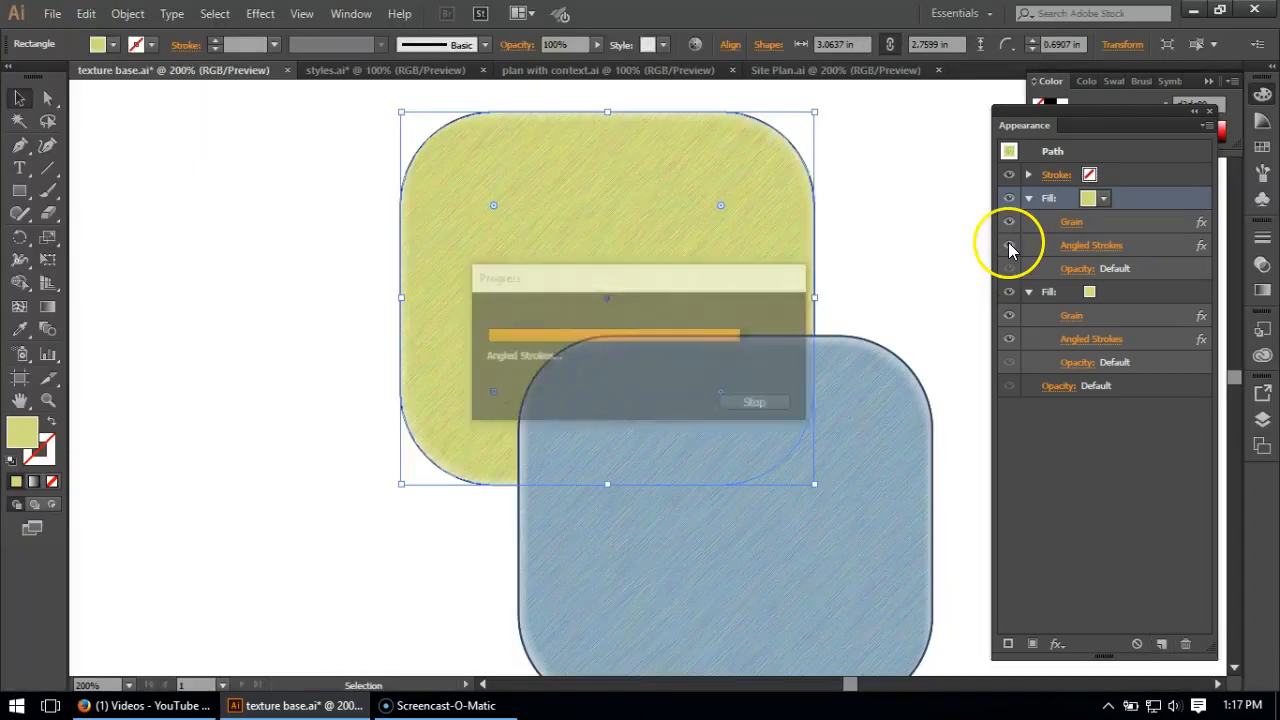
pyautogui.click(1097, 224)
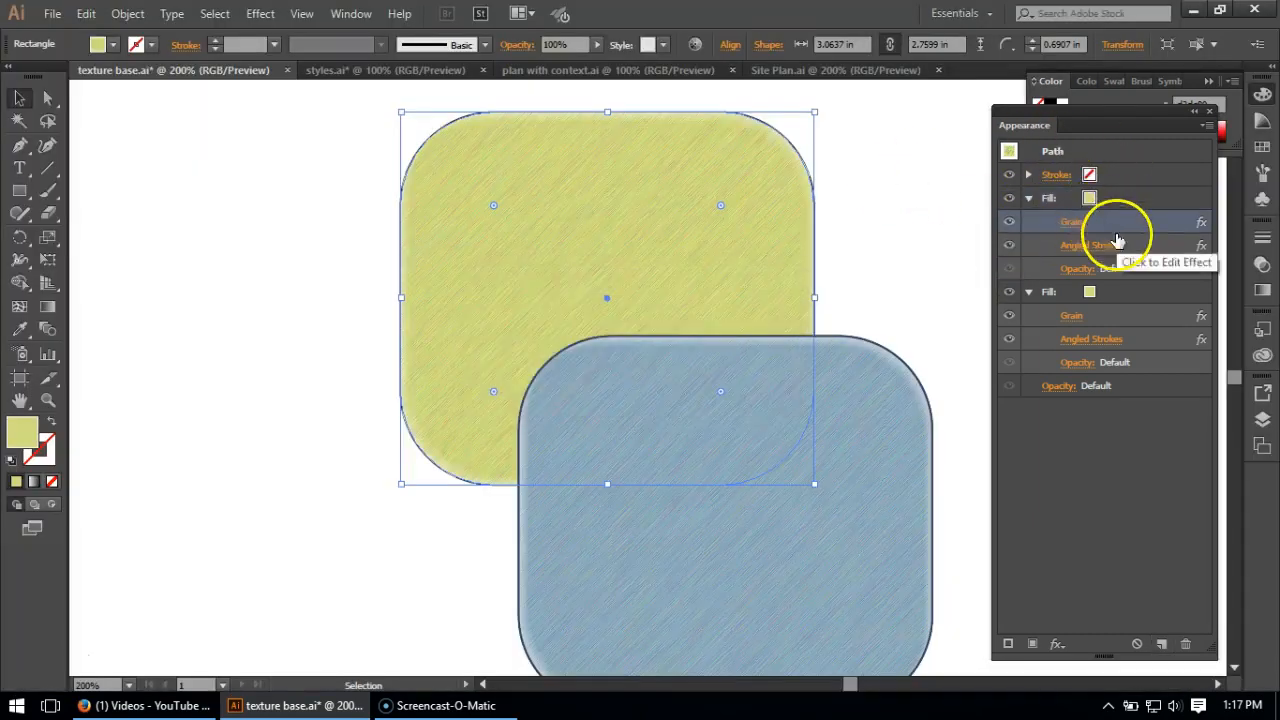
pyautogui.keyDown('shift'); pyautogui.click(1128, 247); pyautogui.keyUp('shift')
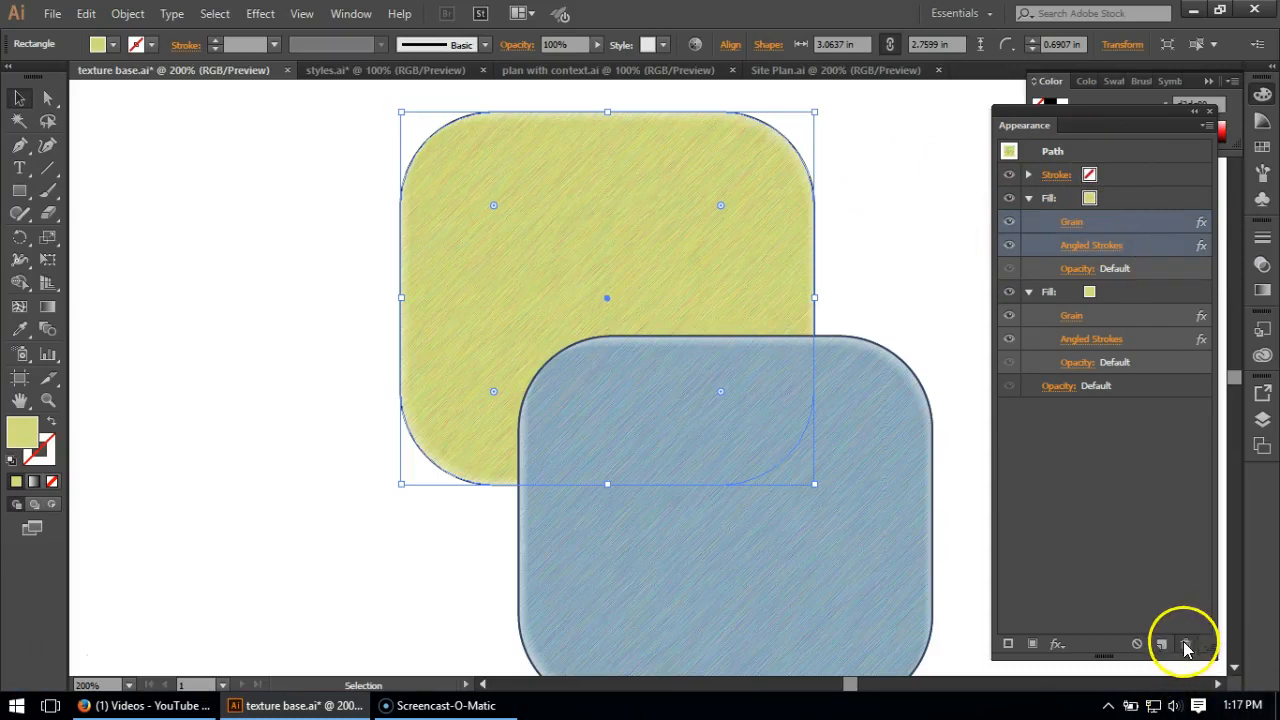
pyautogui.click(1187, 642)
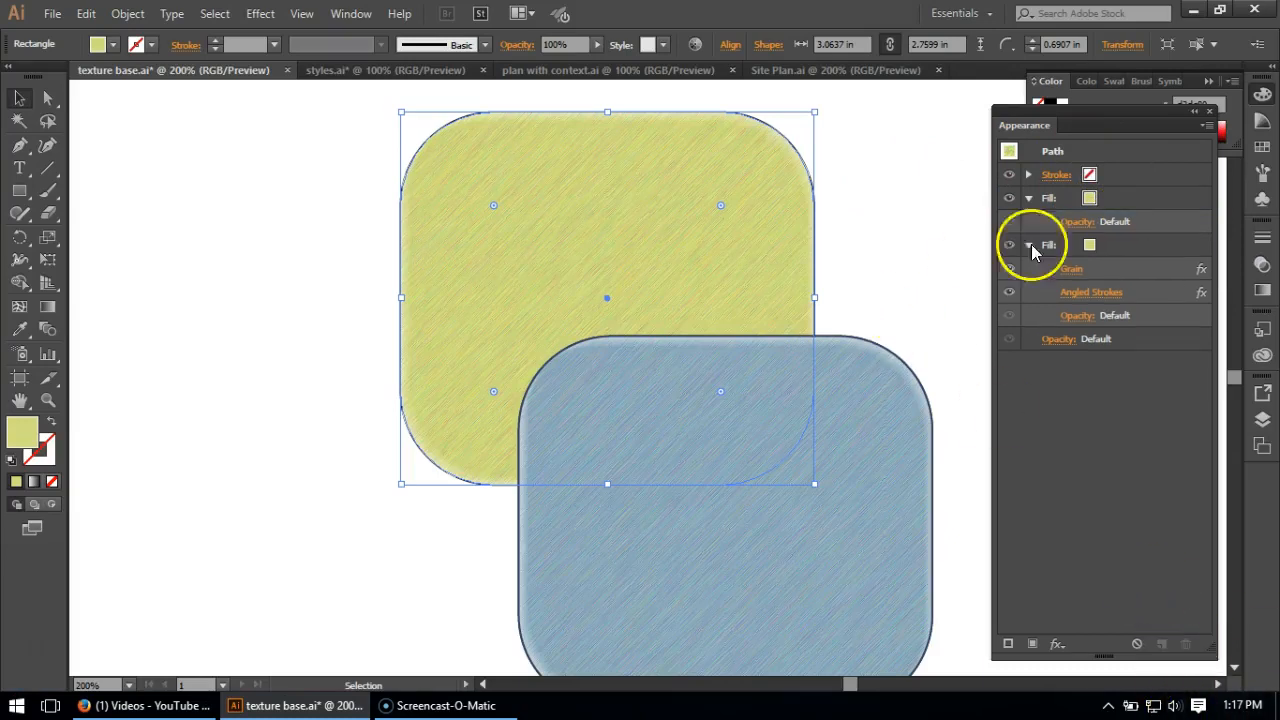
# - Change the color of the green rectangle's upper, effect-free Fill to white
pyautogui.click(1093, 199)
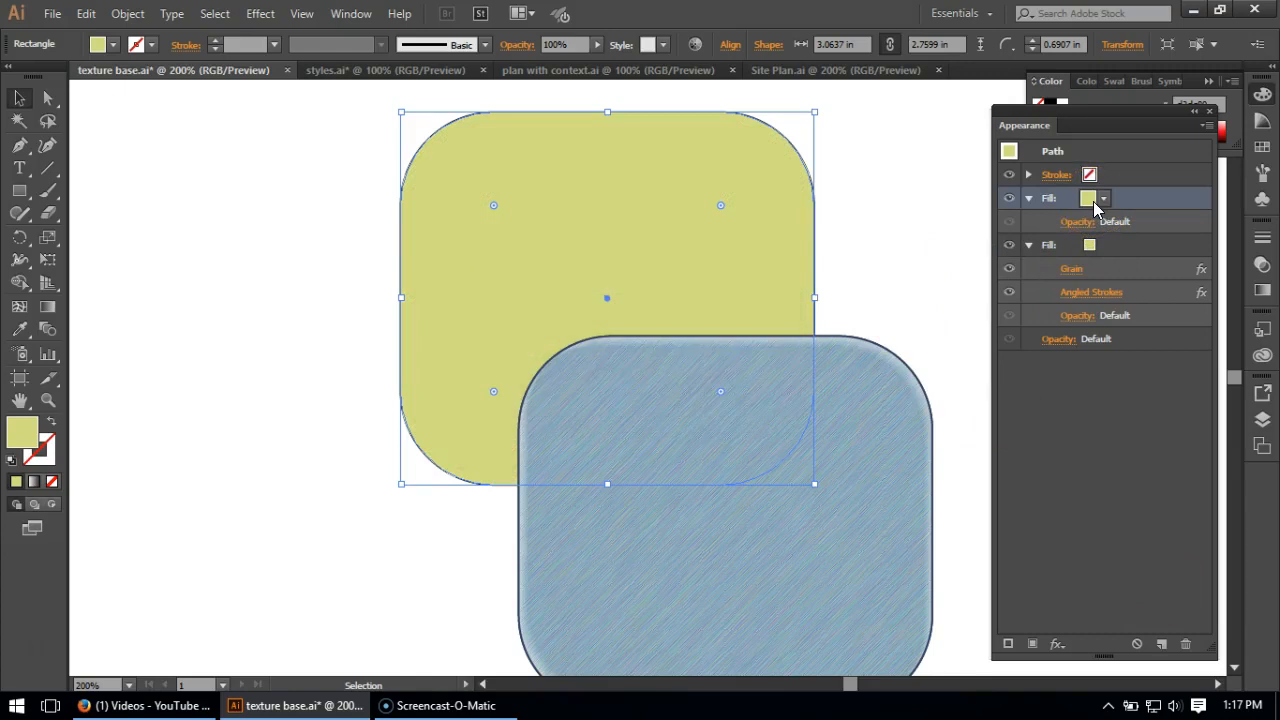
pyautogui.click(1093, 199)
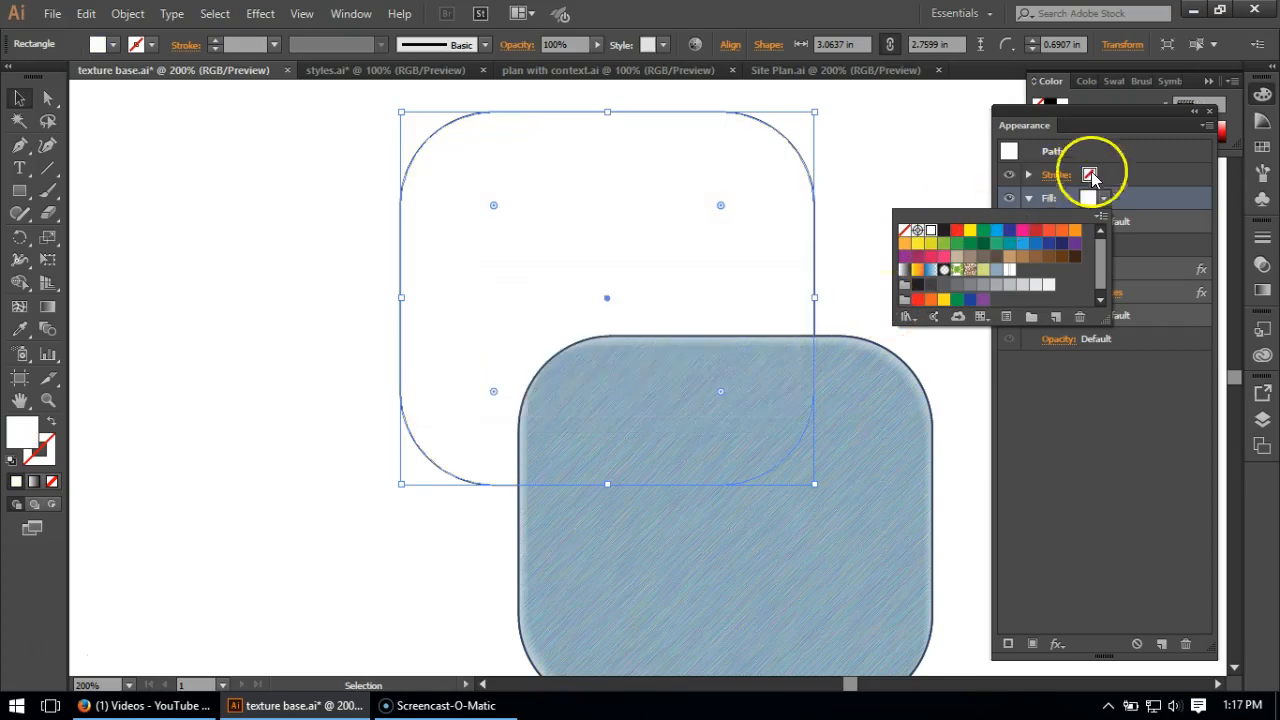
pyautogui.click(1146, 199)
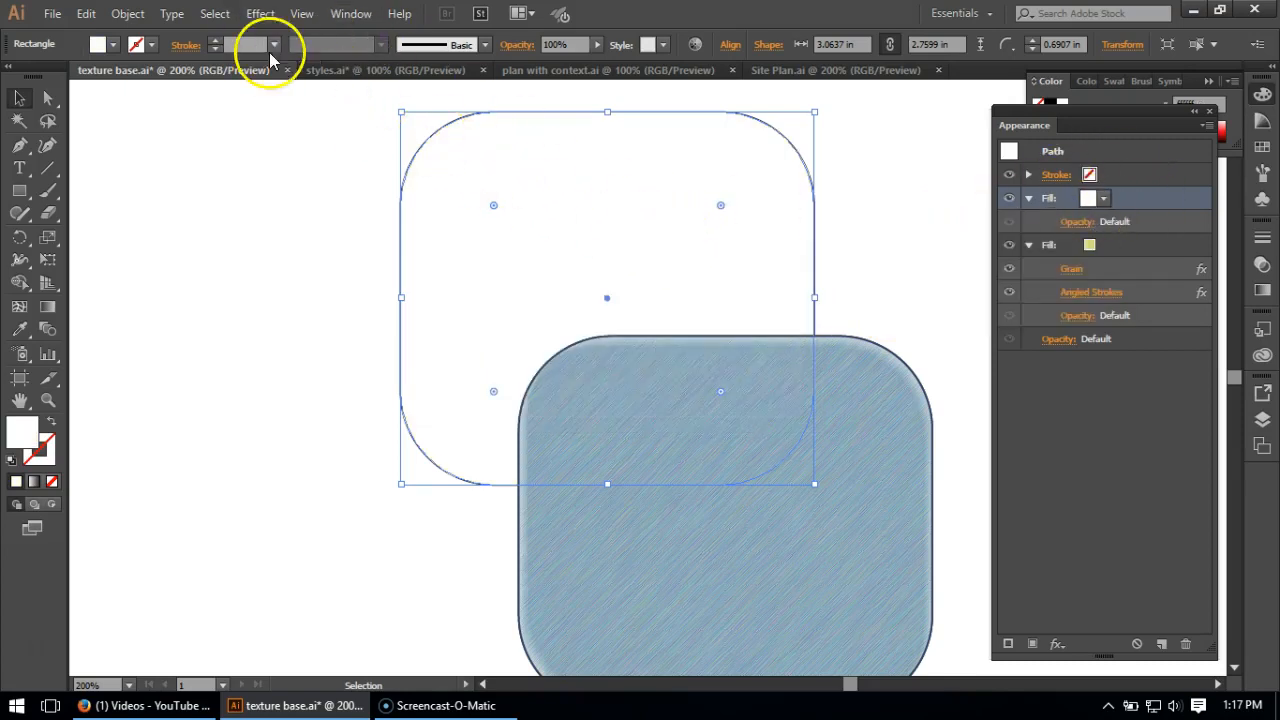
# - Apply an Inner Glow to the white Fill in dark green (#65771c), Normal mode, 100% opacity, 0.5 in blur, from the Edge
pyautogui.click(257, 16)
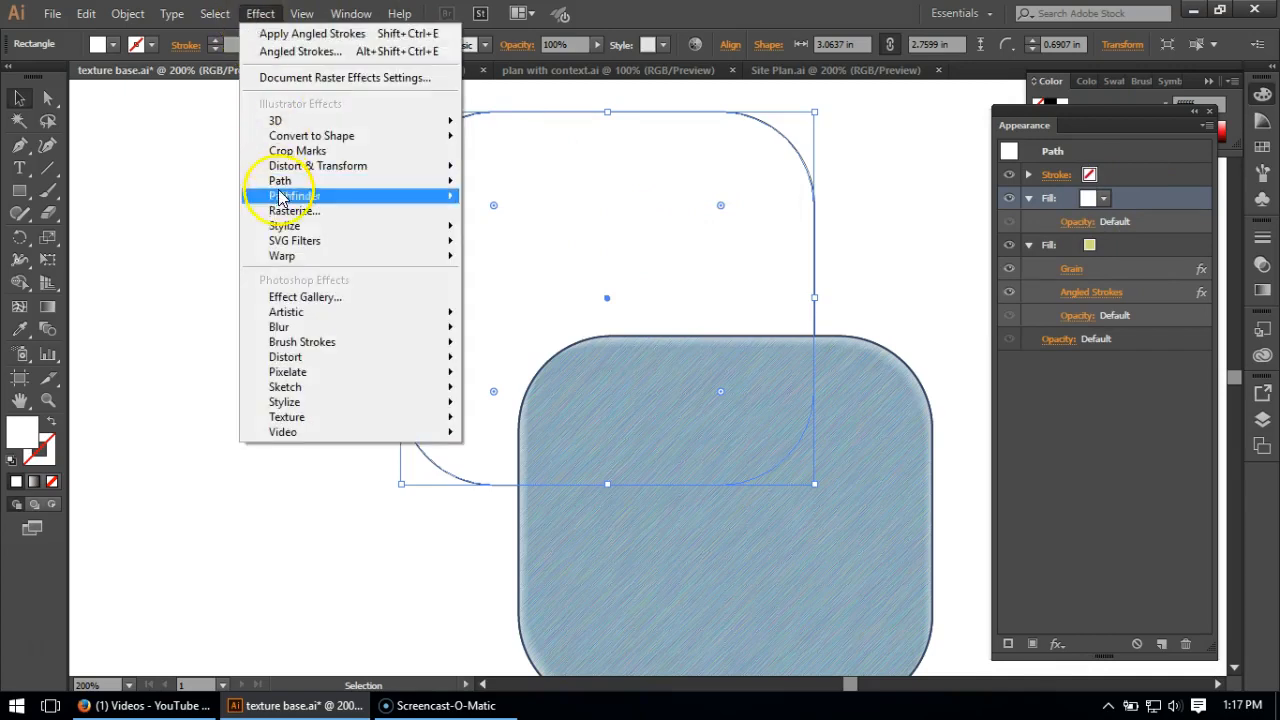
pyautogui.moveTo(285, 228)
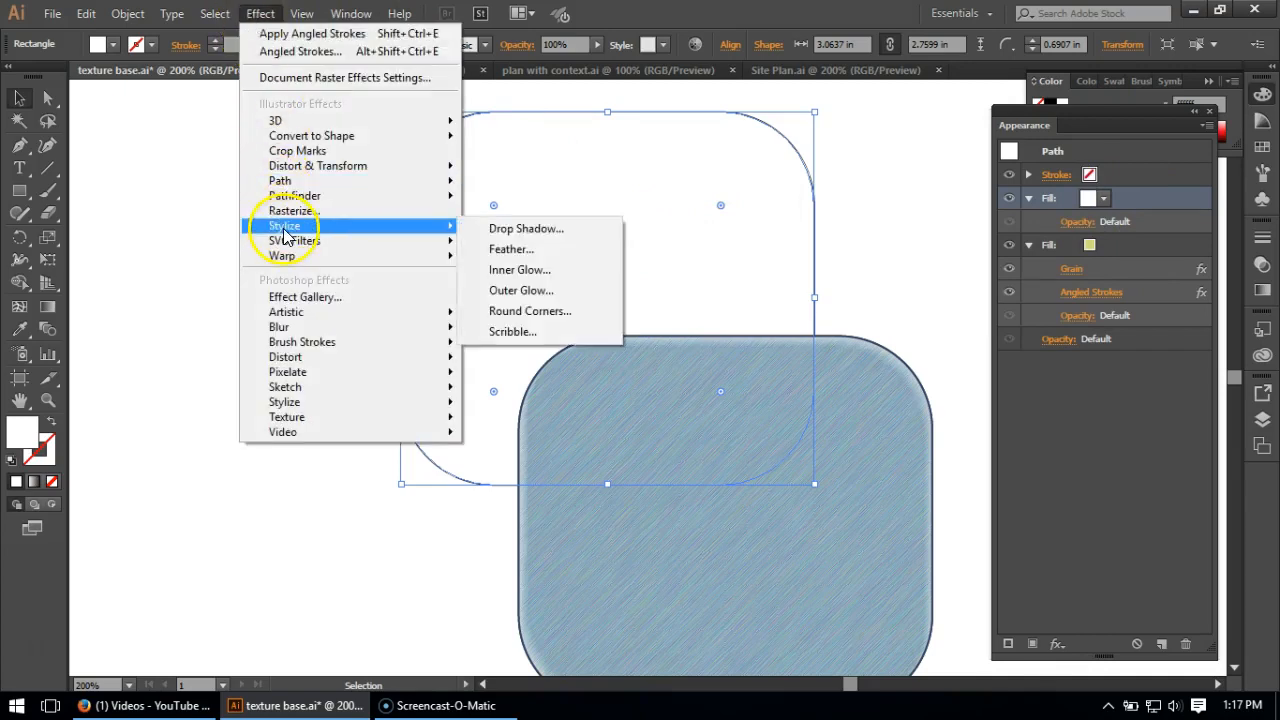
pyautogui.click(544, 271)
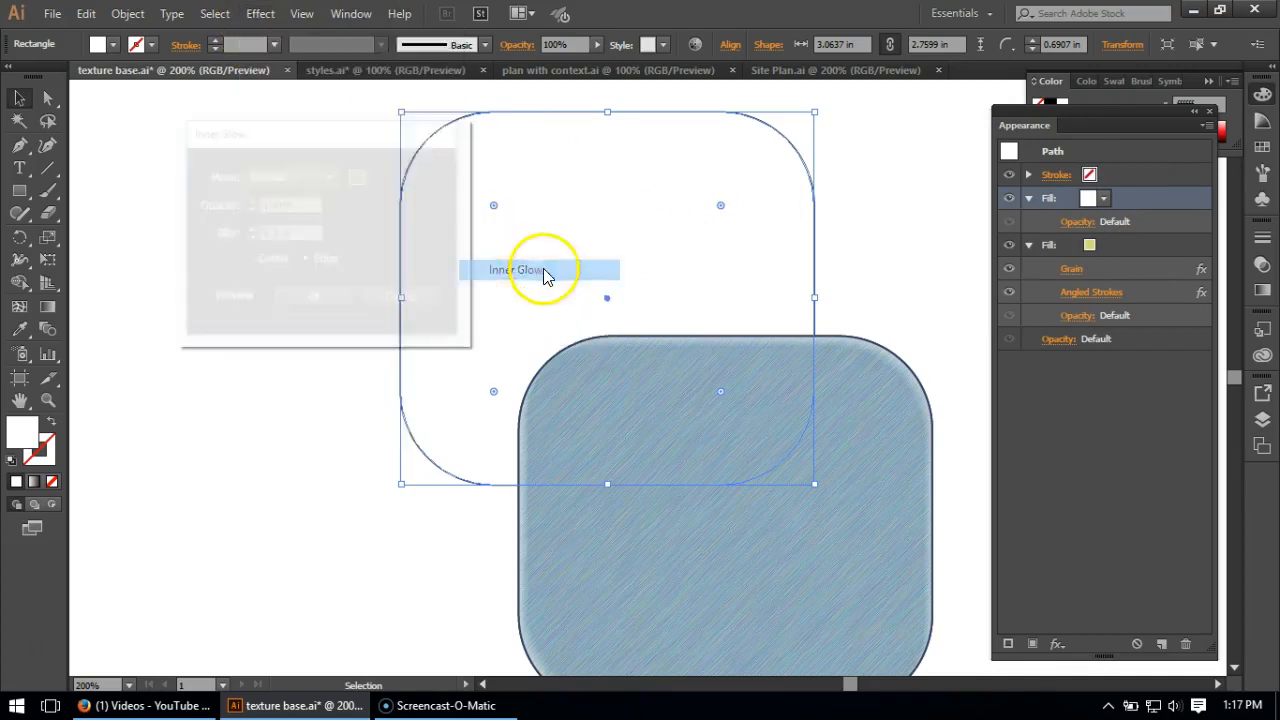
pyautogui.click(358, 178)
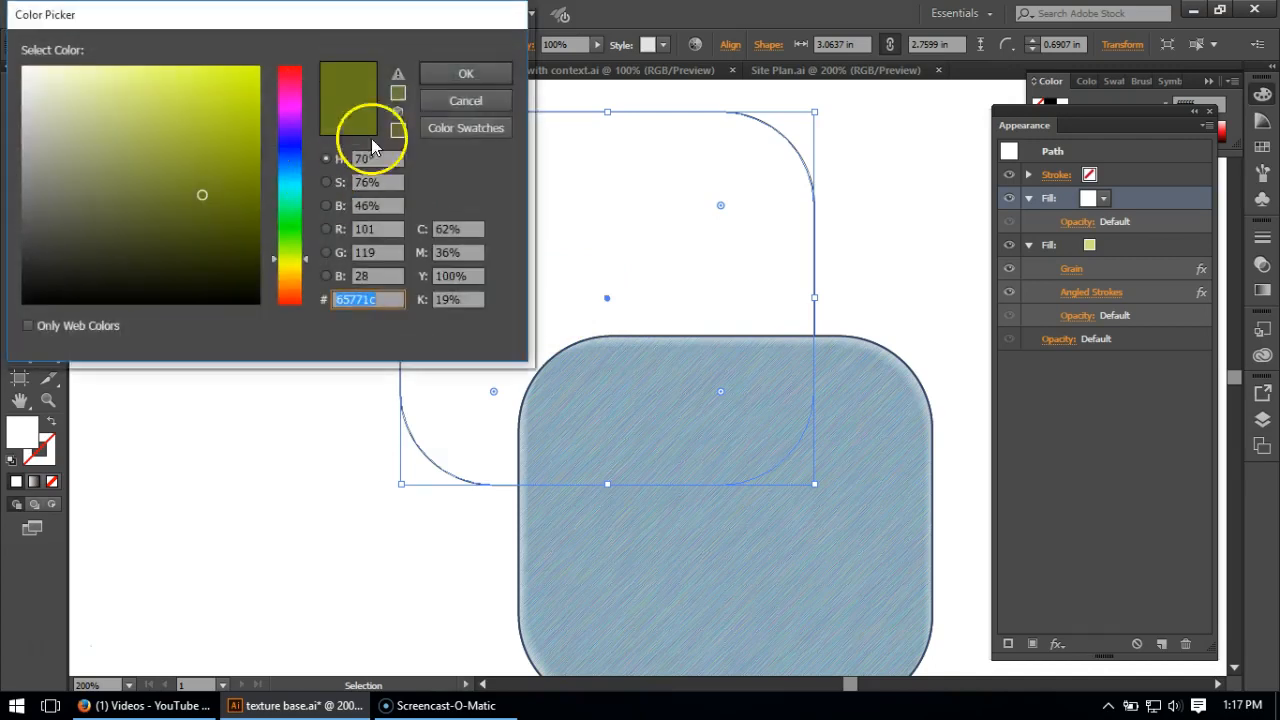
pyautogui.click(437, 100)
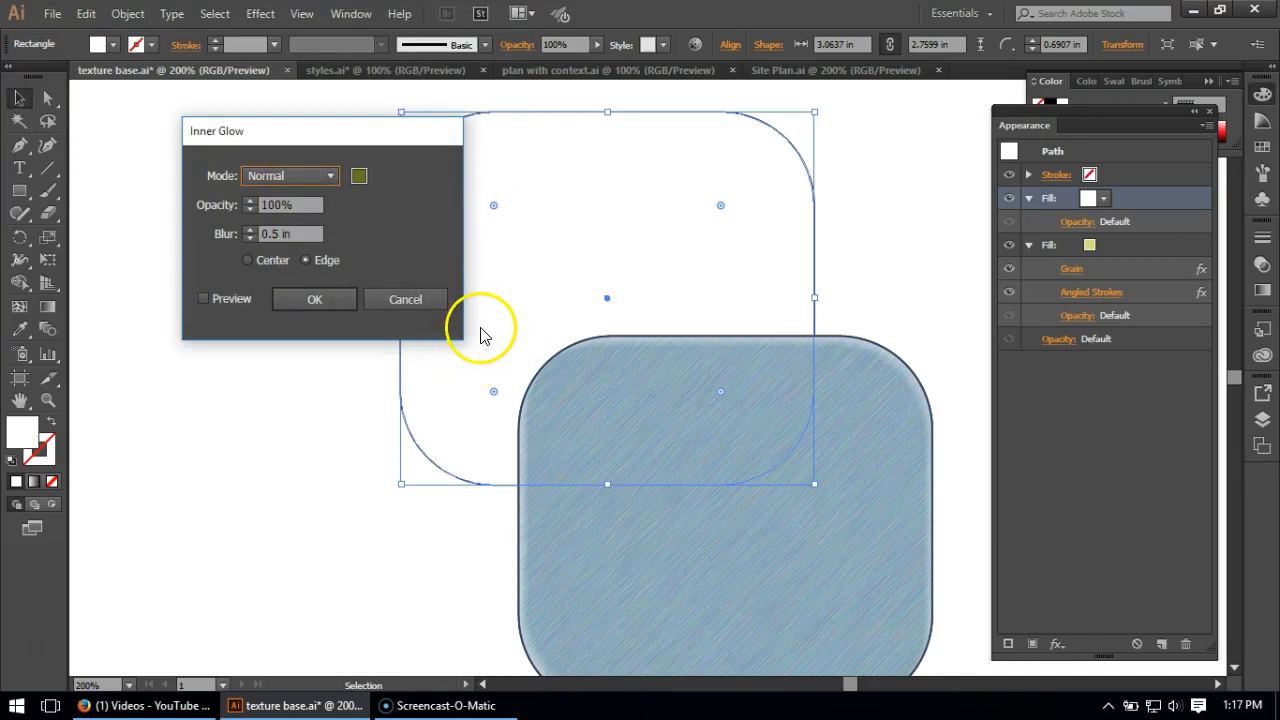
pyautogui.click(350, 302)
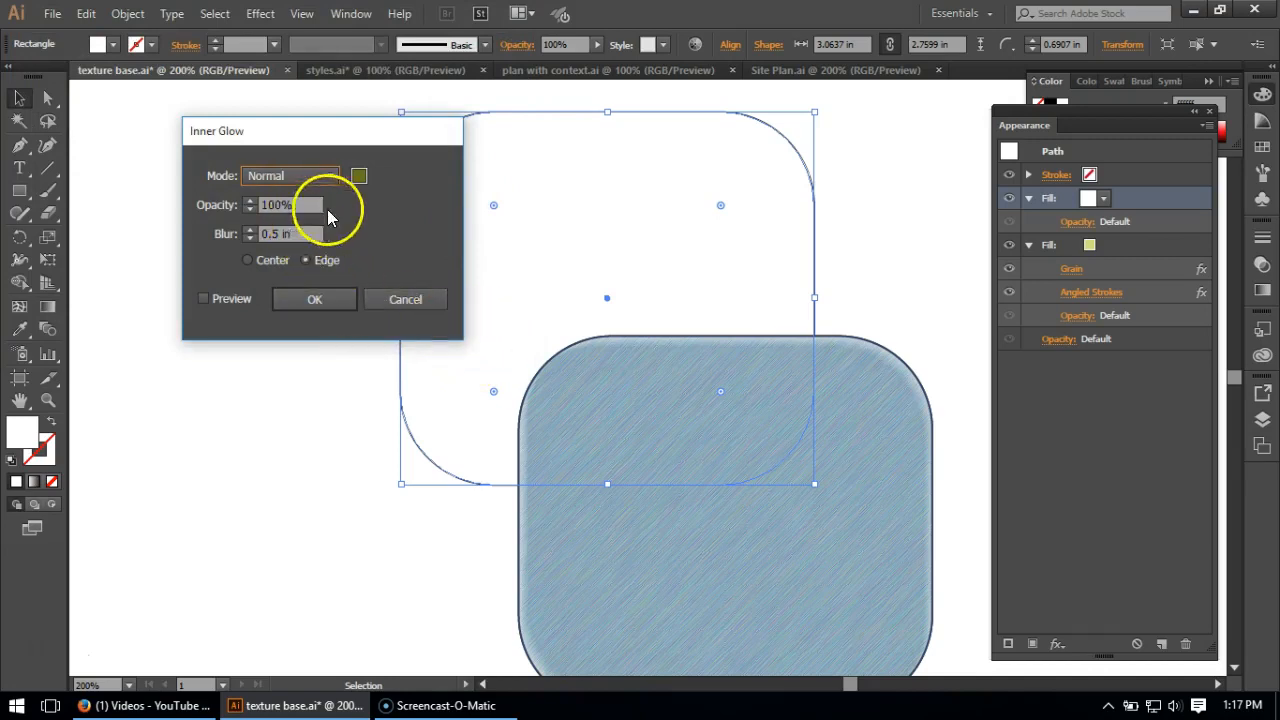
pyautogui.click(307, 302)
pyautogui.click(307, 302)
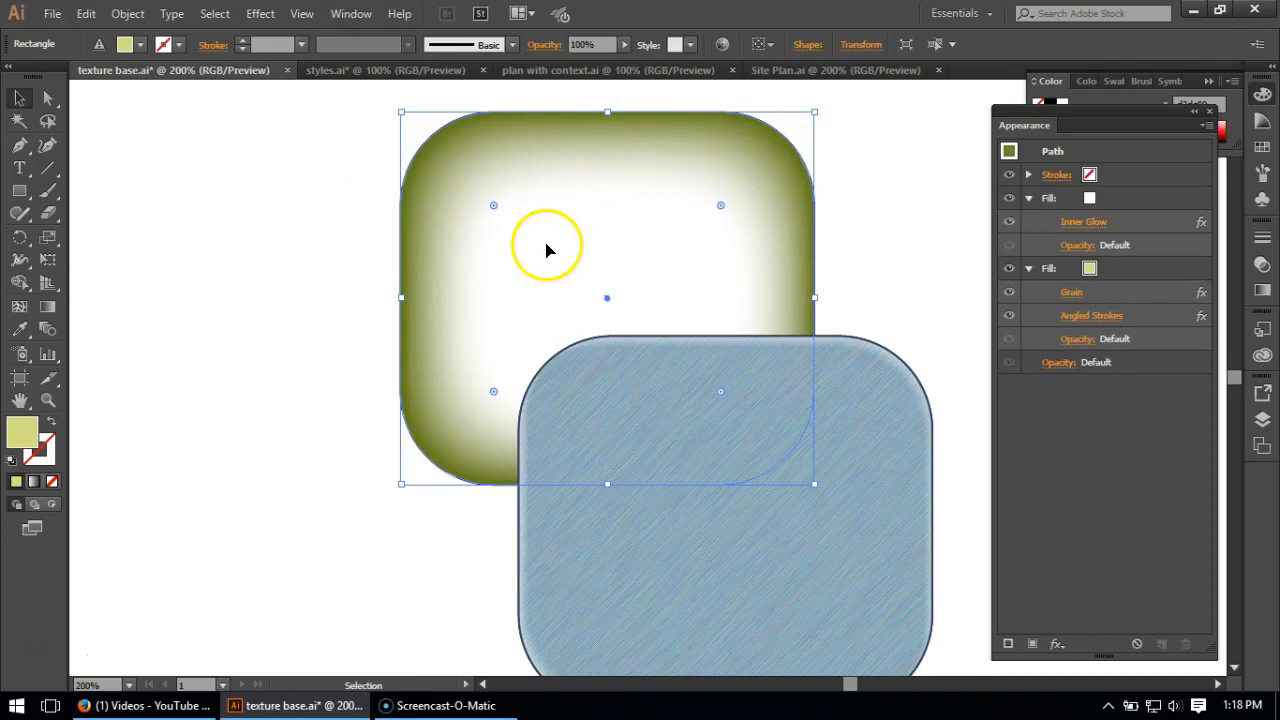
# - Set the blending mode of the white Inner Glow Fill to Multiply
pyautogui.click(1078, 246)
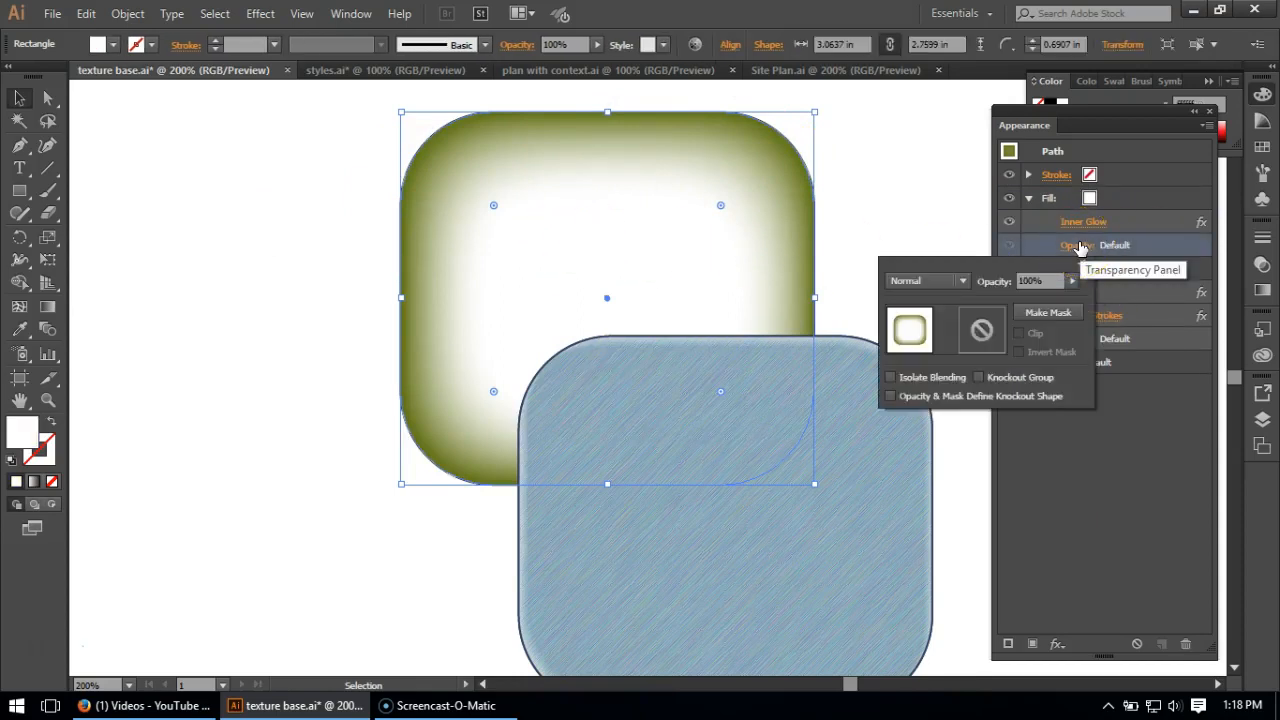
pyautogui.click(963, 281)
pyautogui.click(951, 344)
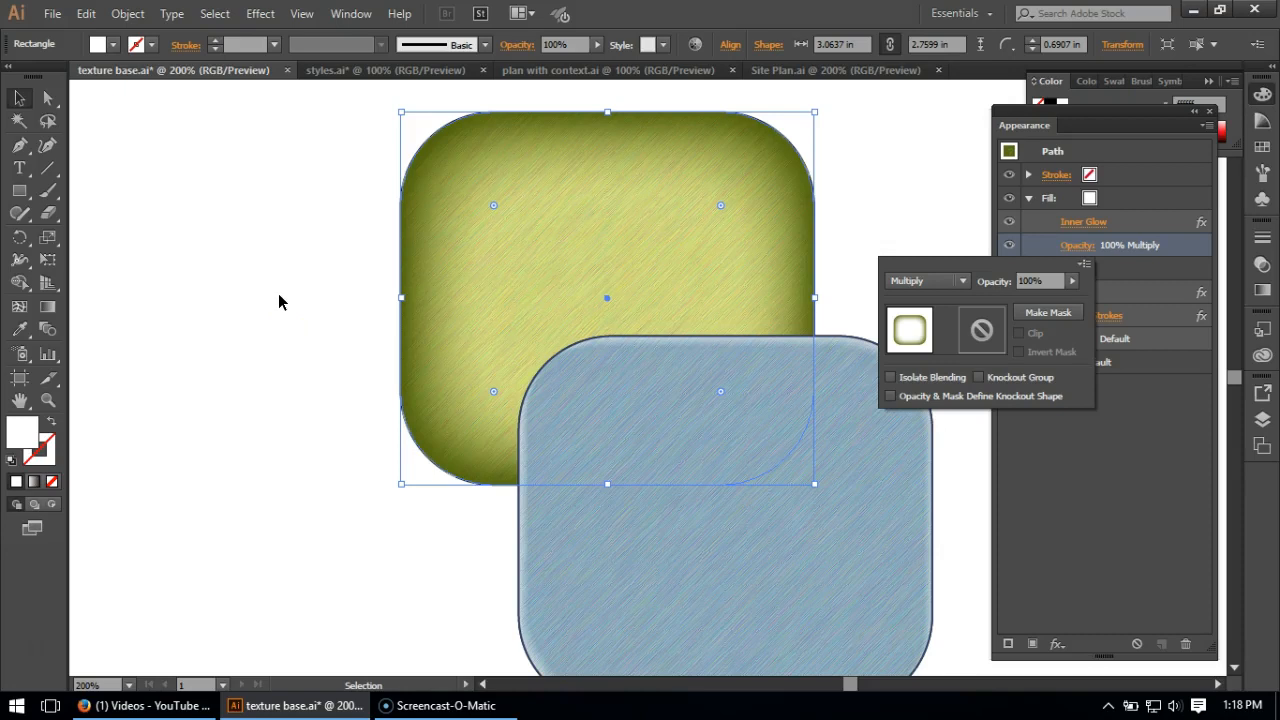
pyautogui.click(279, 302)
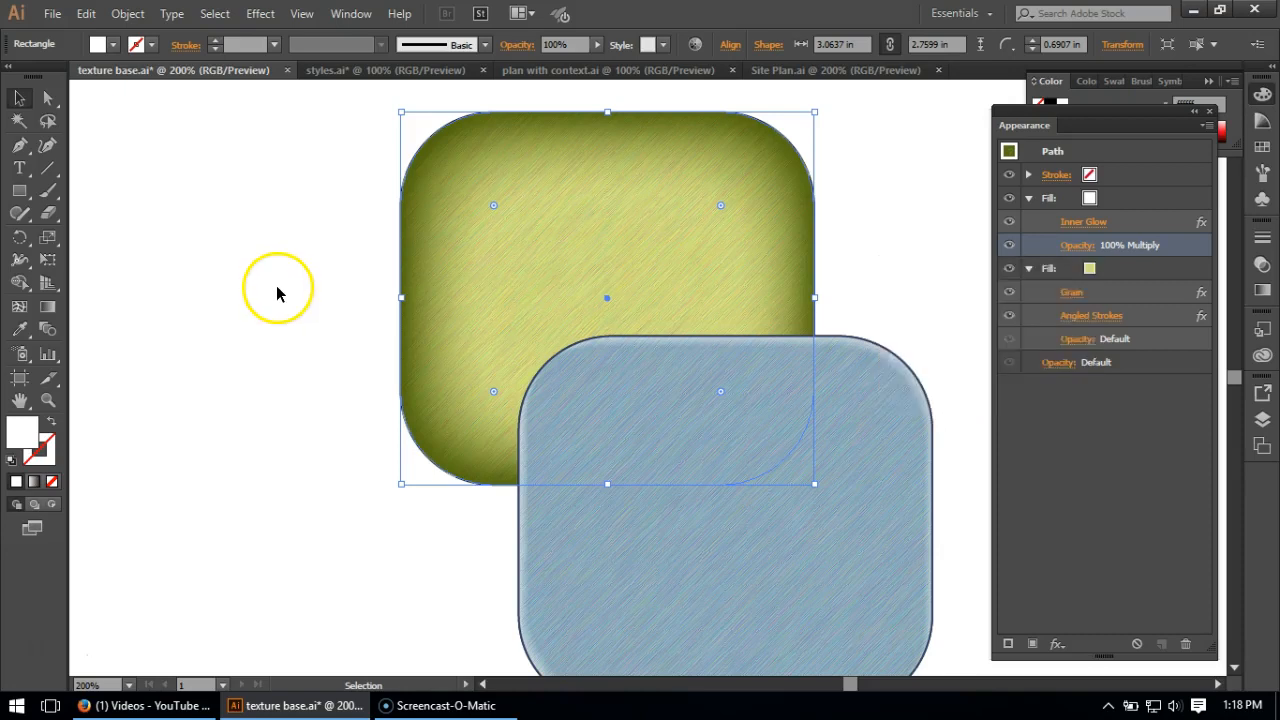
# - Duplicate the textured green Fill again and delete Grain and Angled Strokes from the upper copy
pyautogui.click(1125, 272)
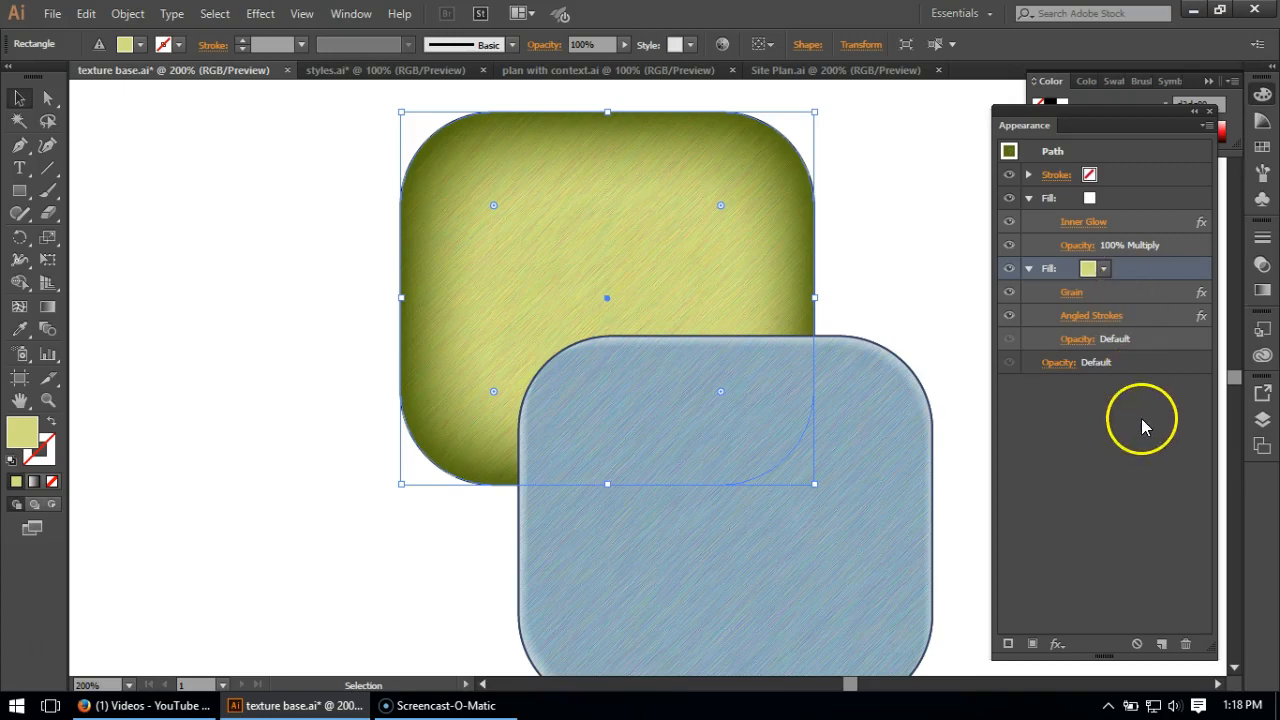
pyautogui.click(1161, 643)
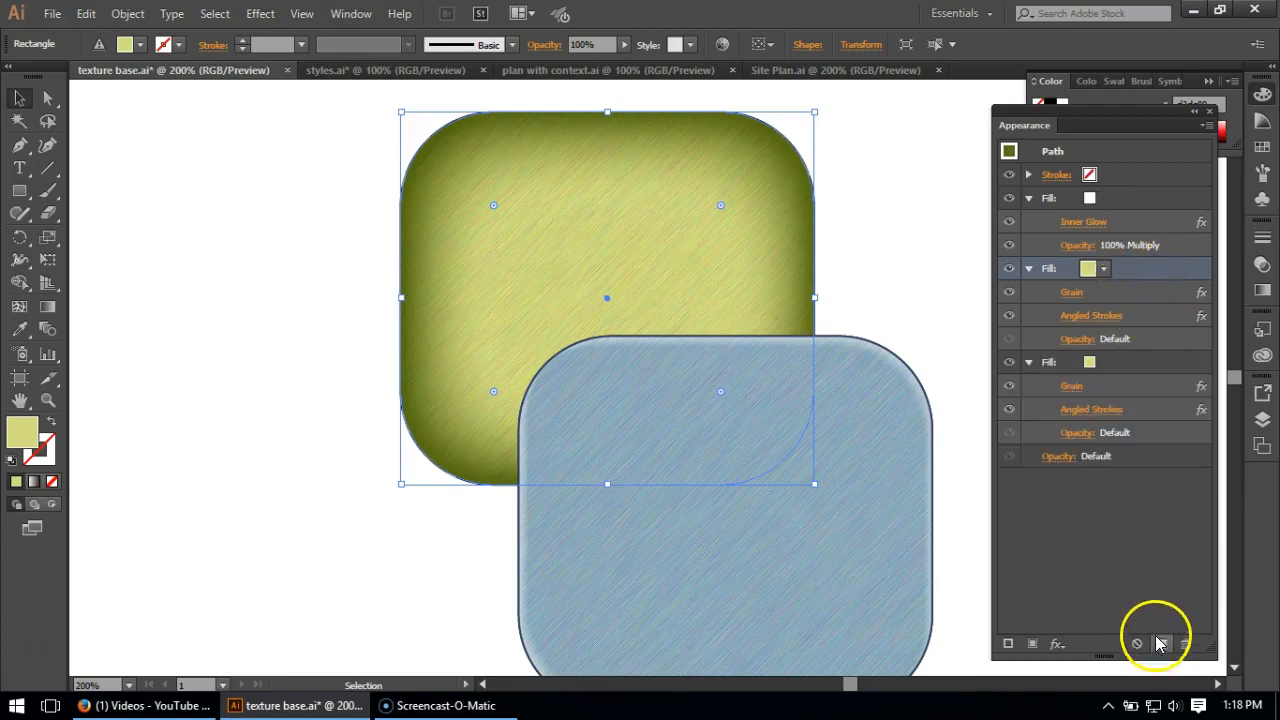
pyautogui.click(1132, 296)
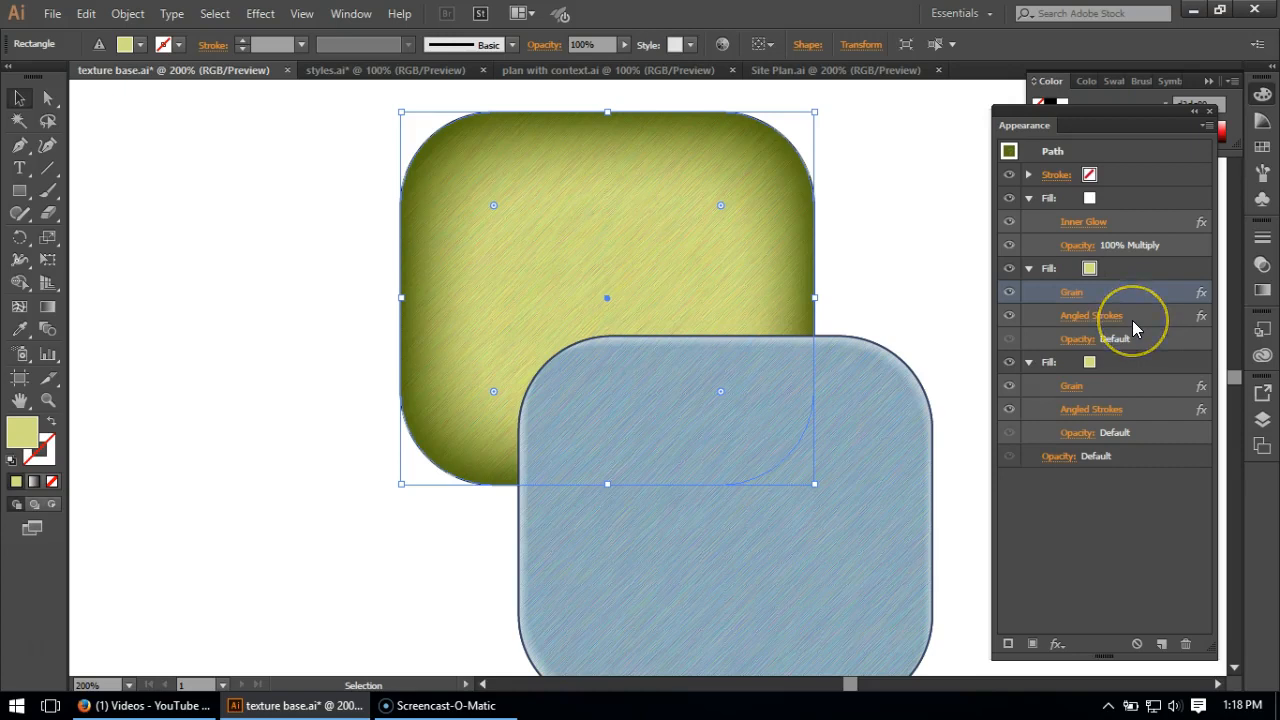
pyautogui.keyDown('shift'); pyautogui.click(1132, 320); pyautogui.keyUp('shift')
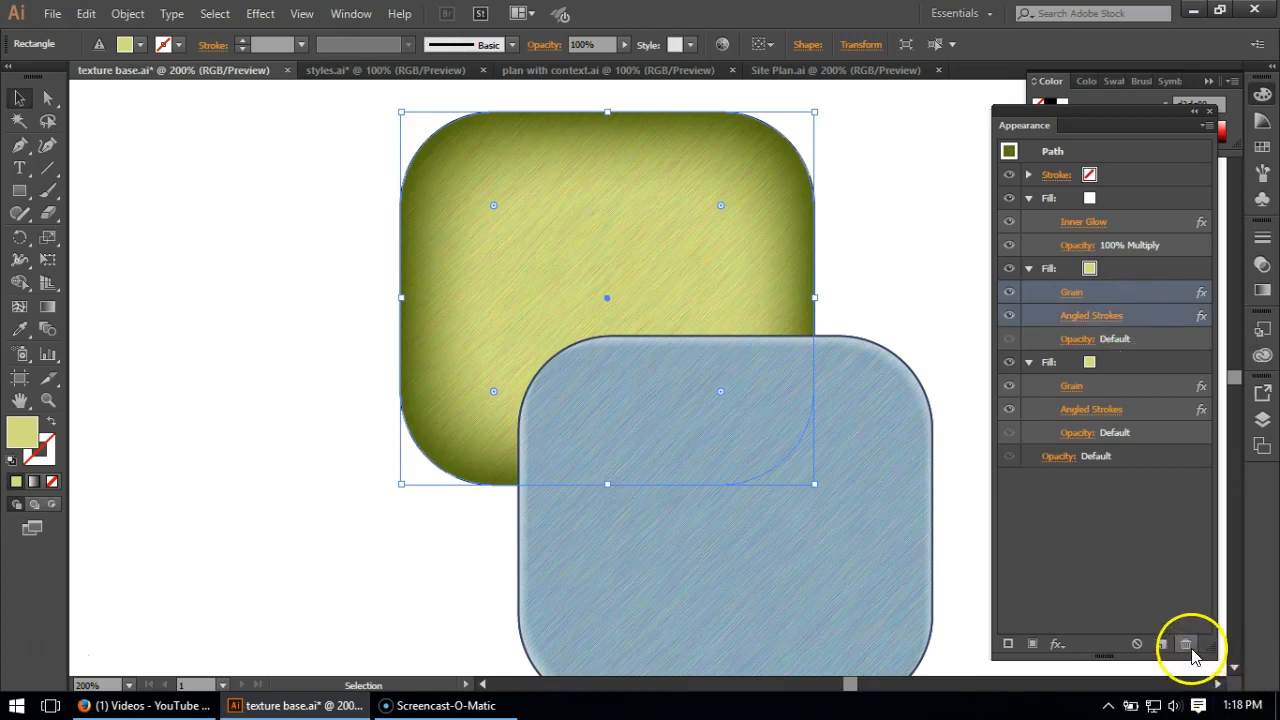
pyautogui.click(1186, 645)
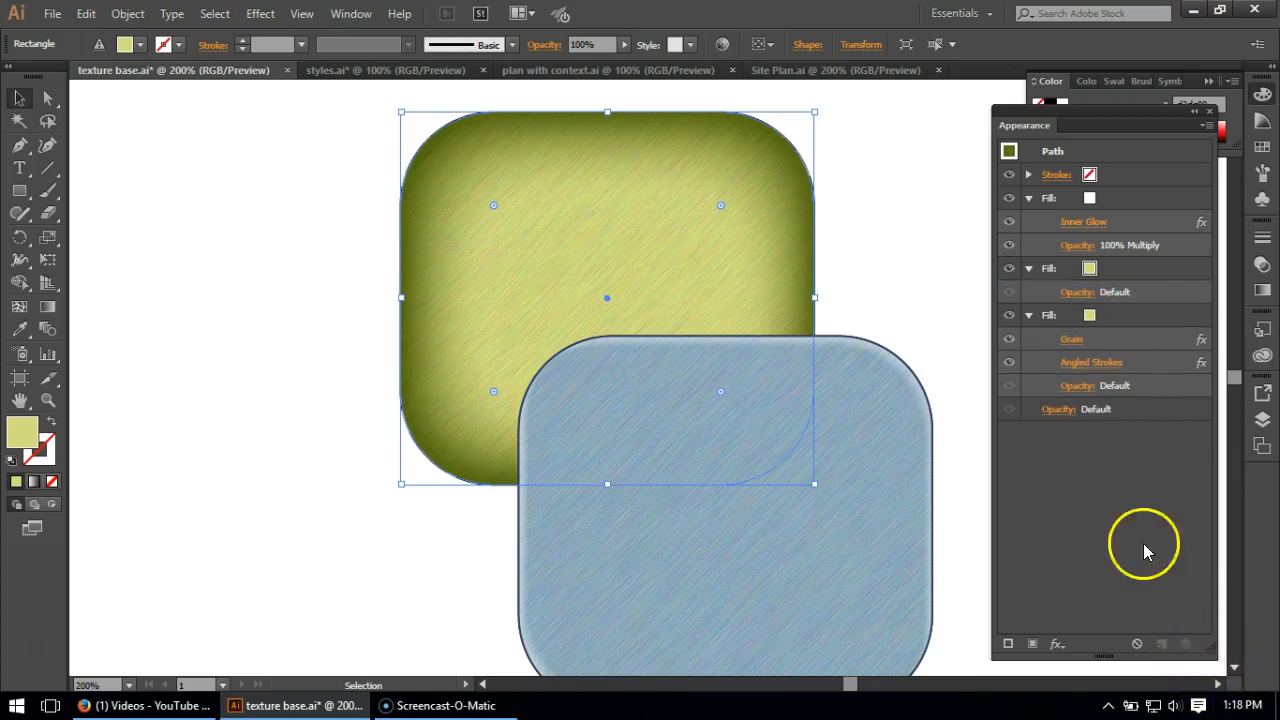
# - Give the plain middle Fill a linear gradient and color its end stop yellow
pyautogui.click(1124, 269)
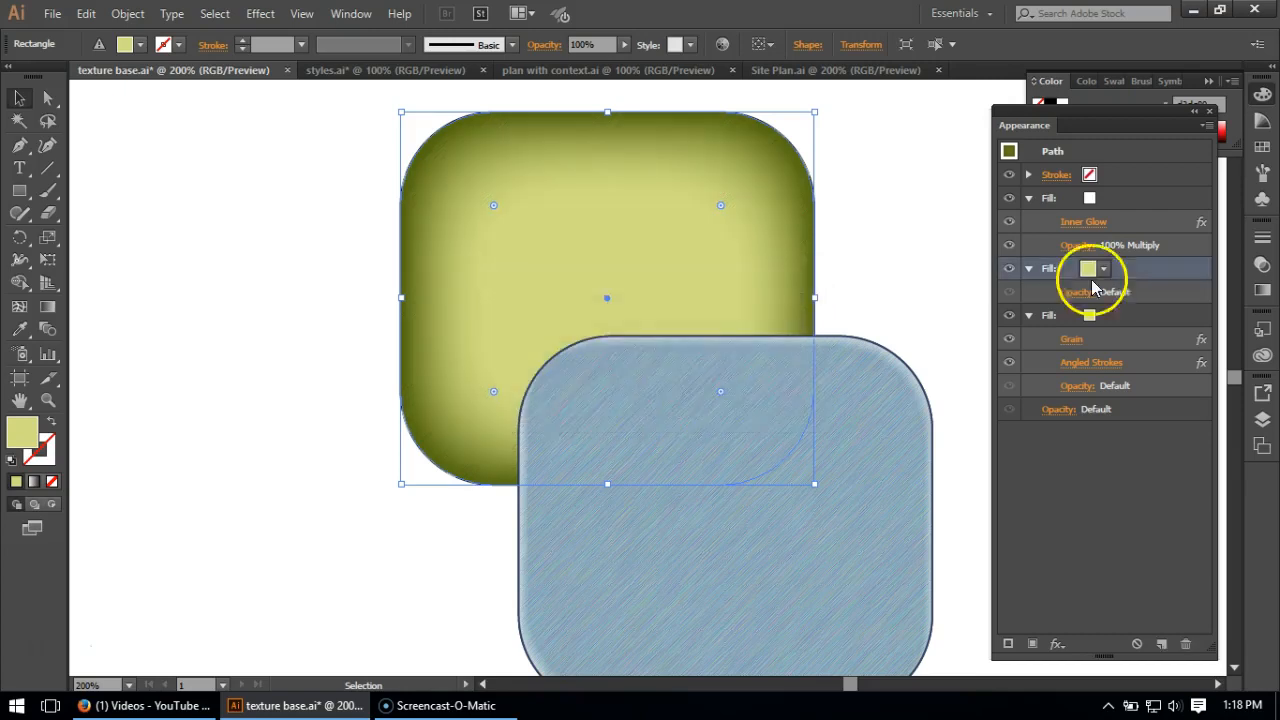
pyautogui.click(33, 483)
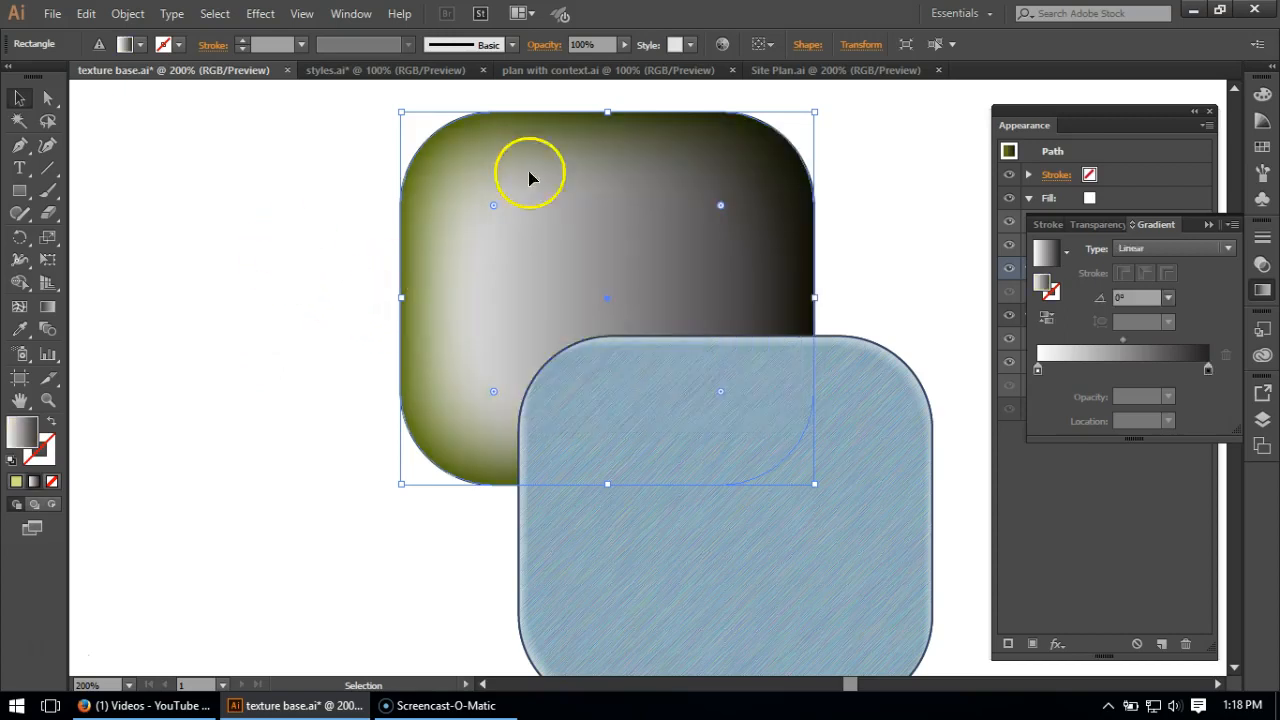
pyautogui.click(1209, 372)
pyautogui.moveTo(1210, 380)
pyautogui.mouseDown()
pyautogui.moveTo(1227, 428)
pyautogui.moveTo(1170, 378)
pyautogui.mouseUp()
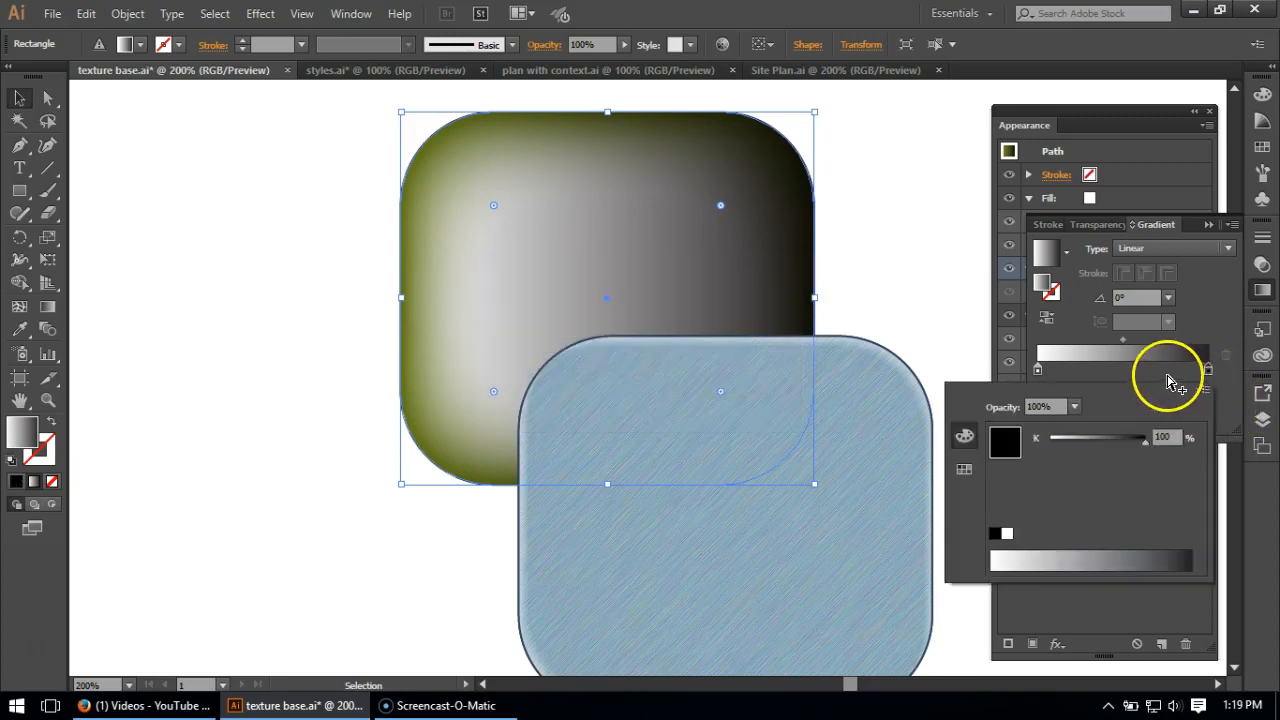
pyautogui.click(965, 468)
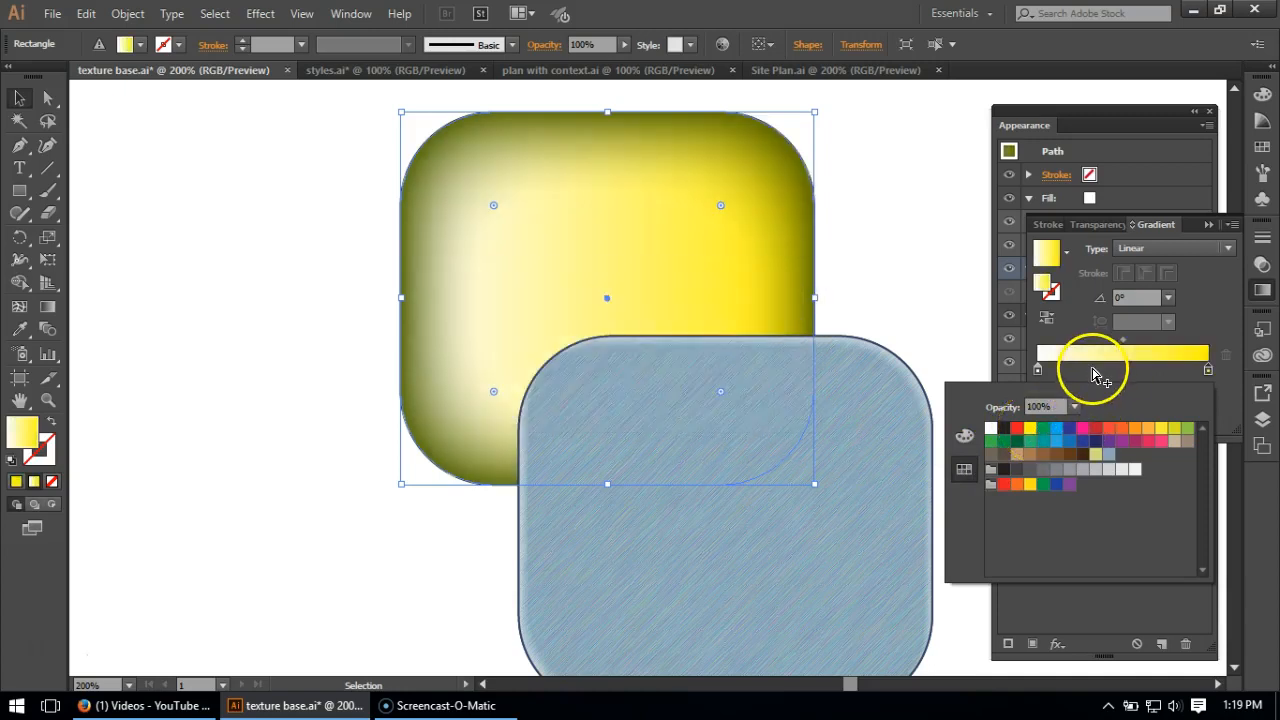
# - Color the gradient's starting stop the same yellow as the end stop
pyautogui.click(1037, 369)
pyautogui.doubleClick(1037, 369)
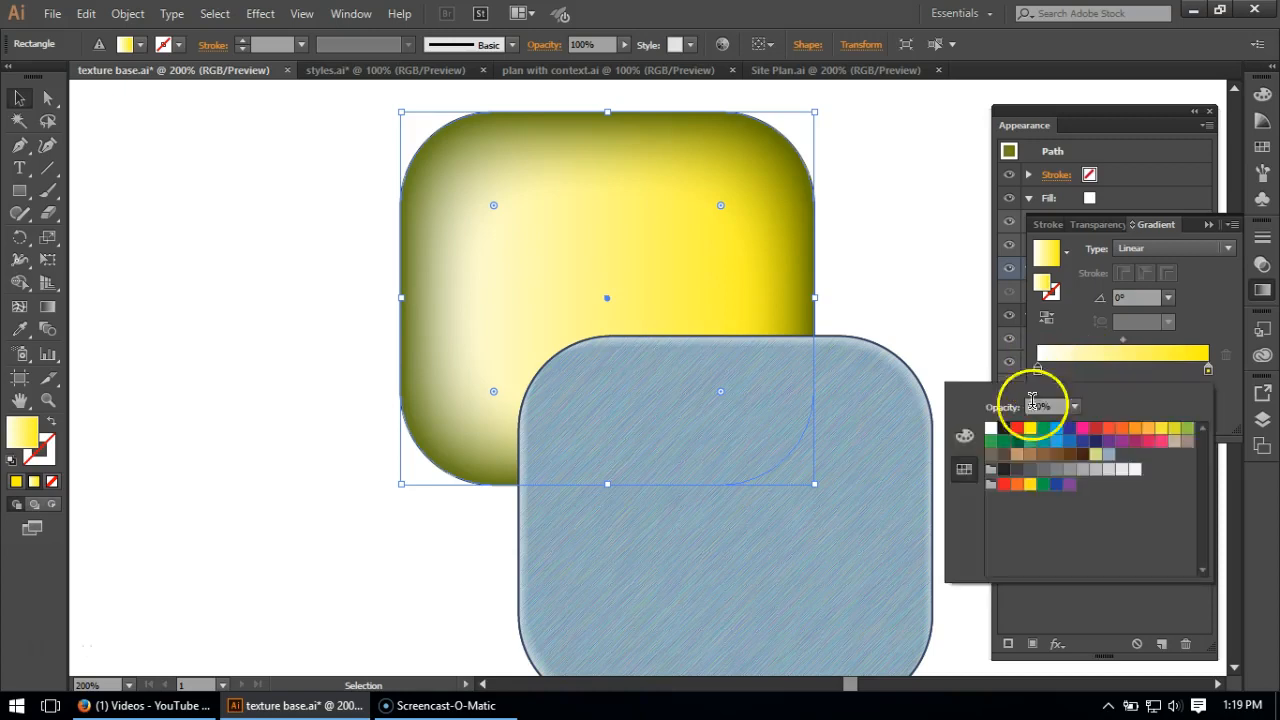
pyautogui.click(1091, 382)
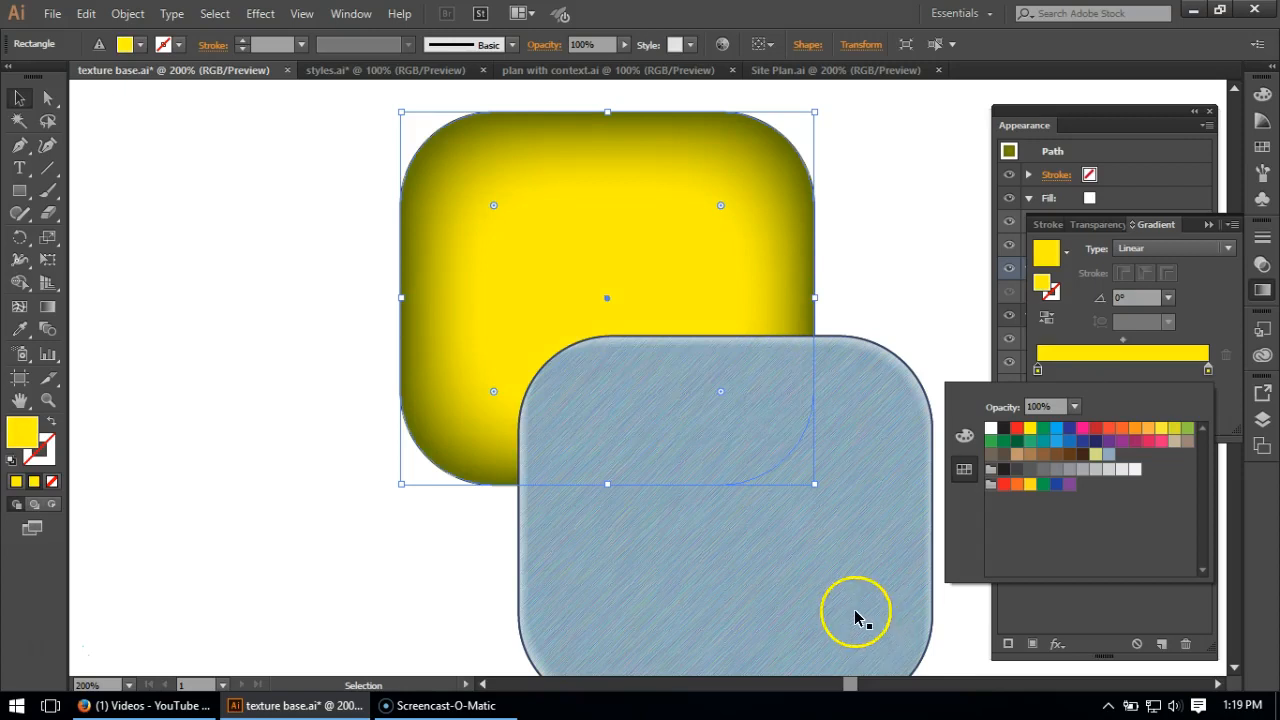
pyautogui.click(1080, 376)
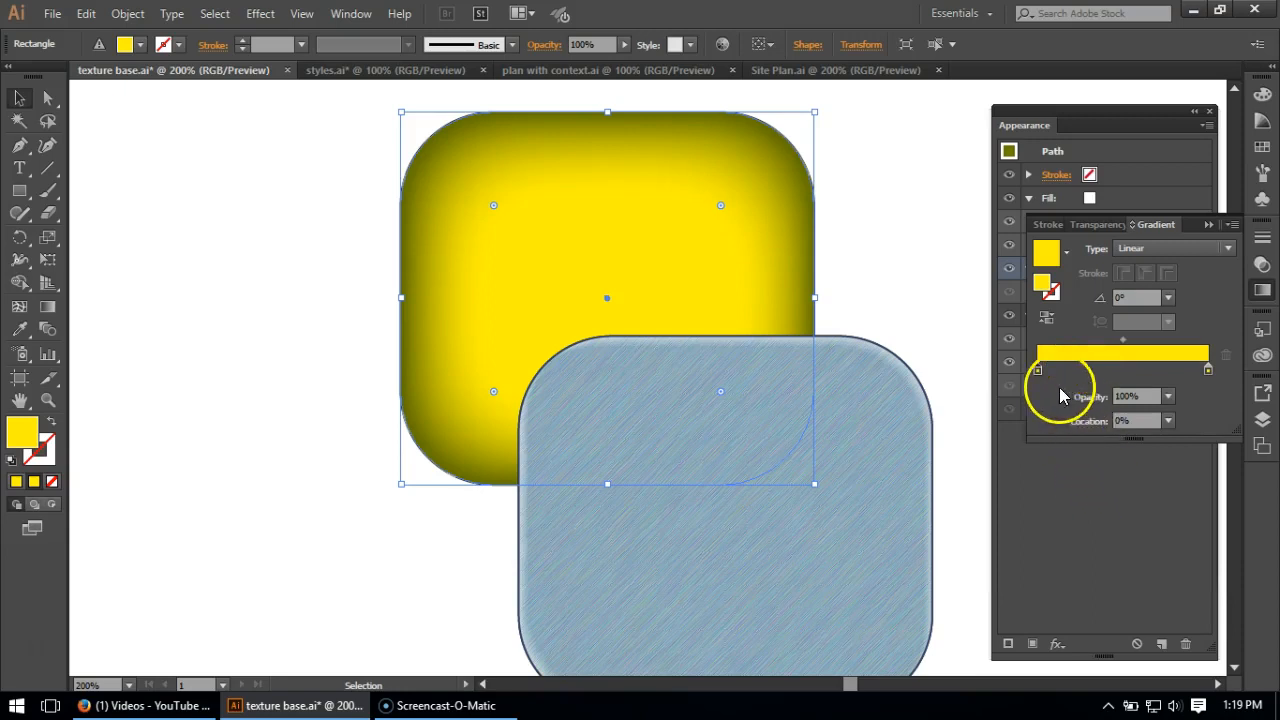
# - Set the opacity of the gradient's end stop at 100% location to 0% so the yellow fades out
pyautogui.click(1209, 370)
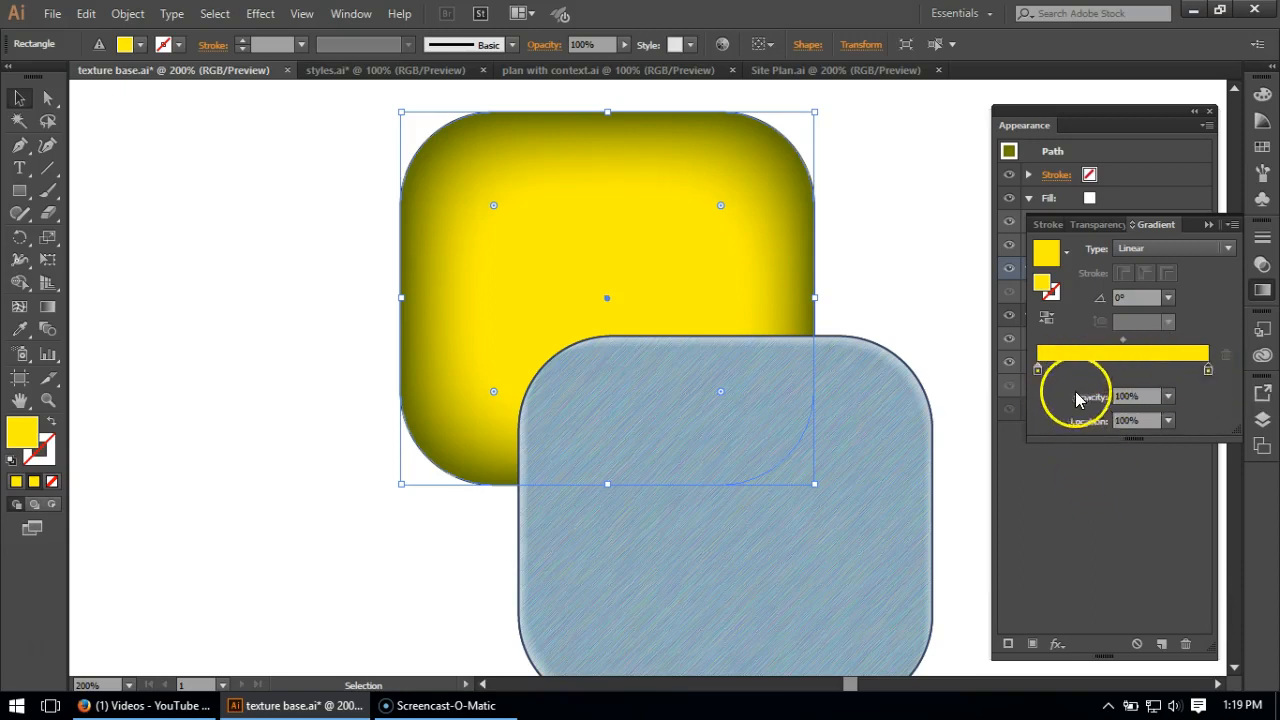
pyautogui.click(1184, 406)
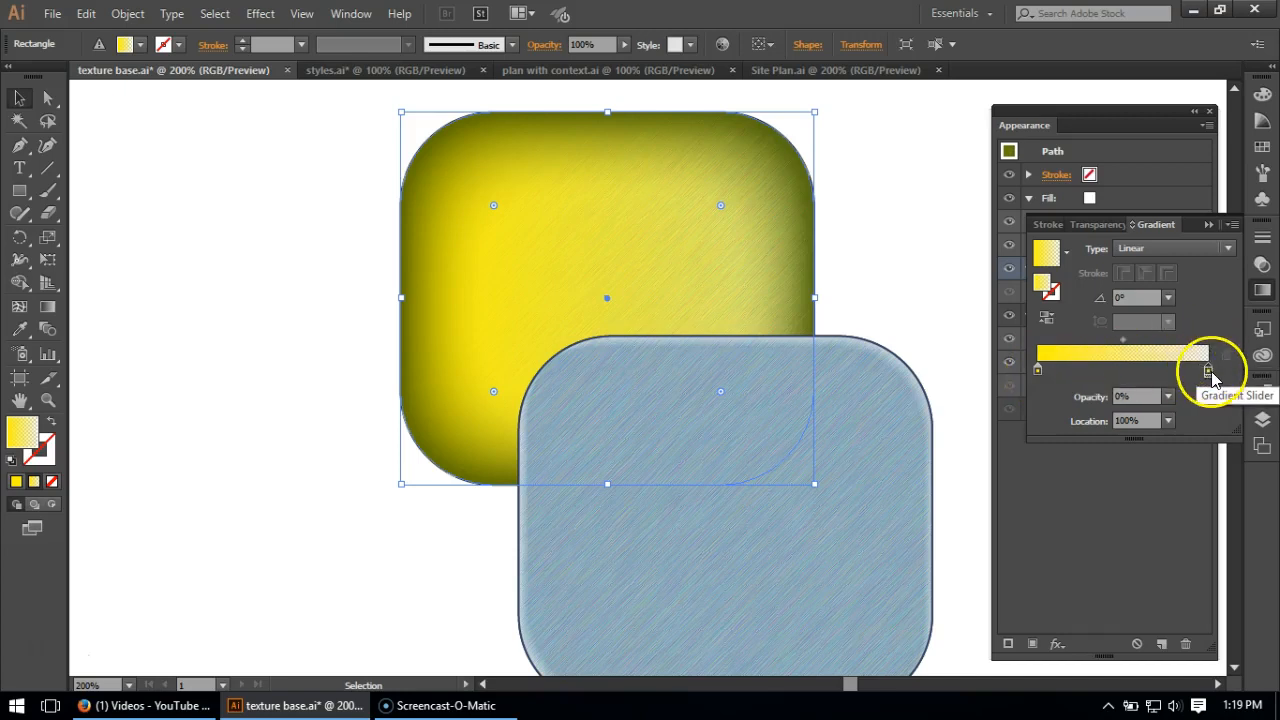
pyautogui.click(1056, 360)
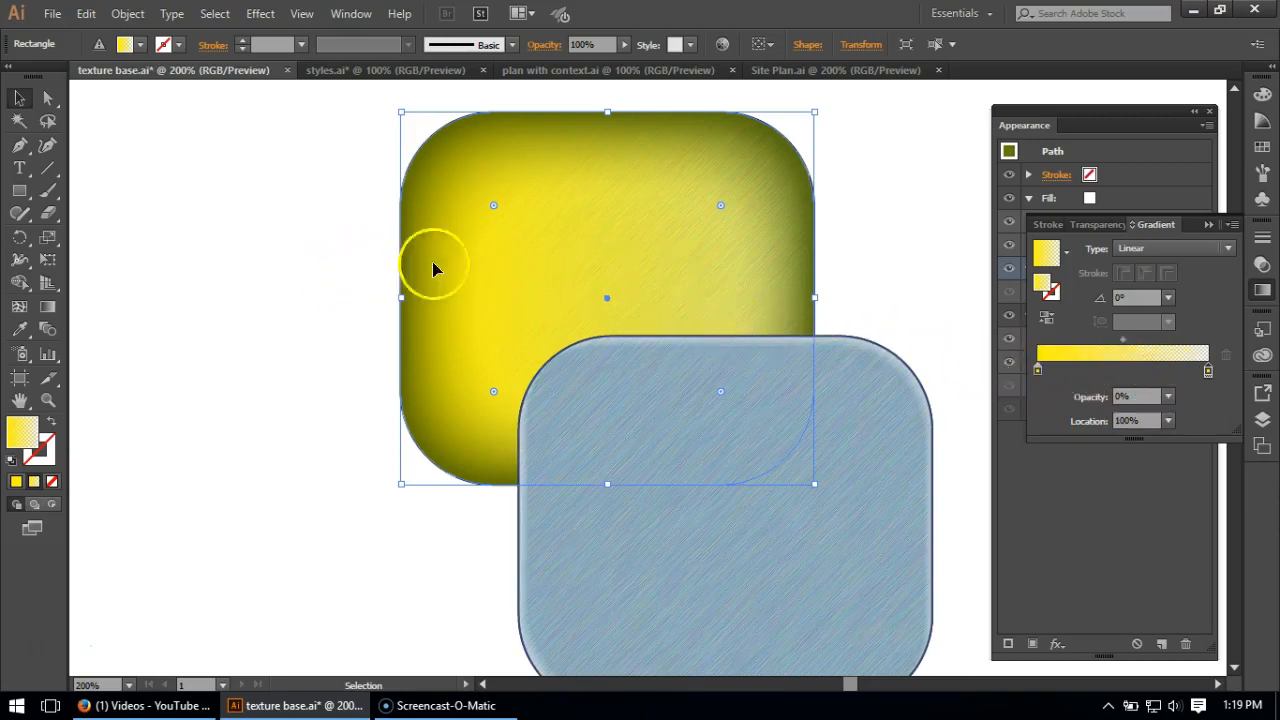
# - Redirect the yellow gradient diagonally across the green rounded square, from its lower-left to its upper-right corner at about 39.5°
pyautogui.click(48, 307)
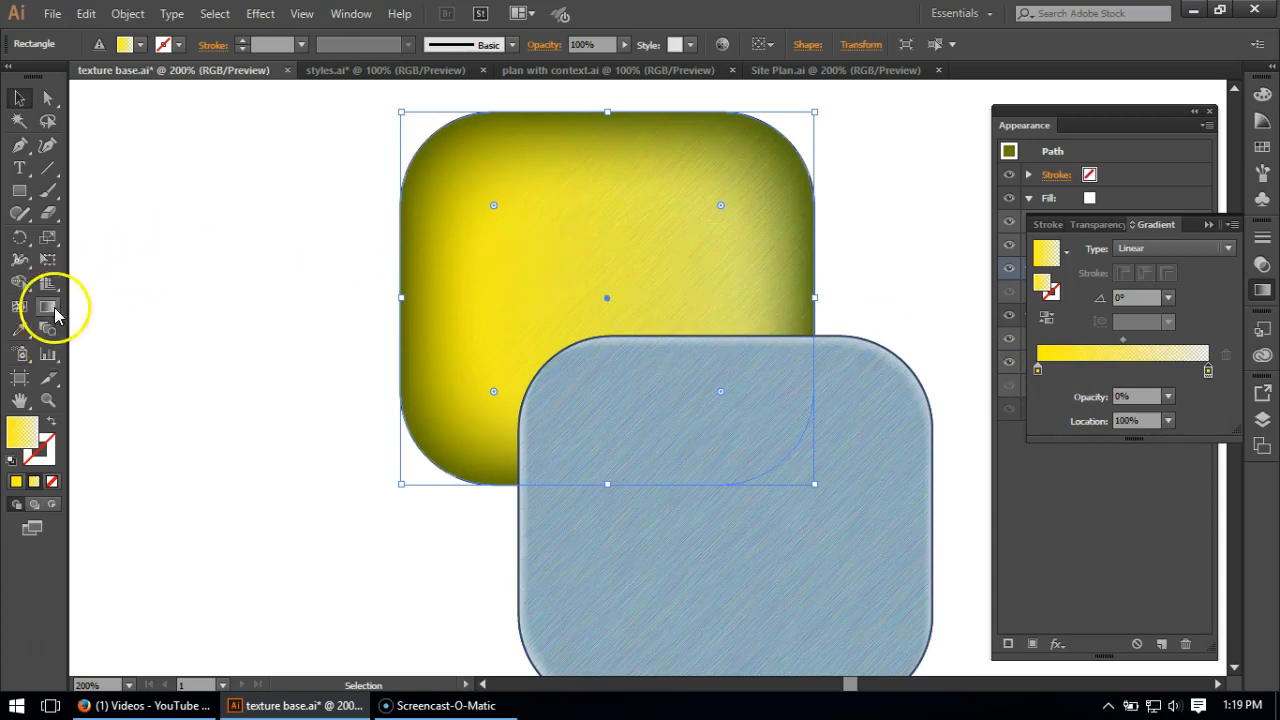
pyautogui.moveTo(454, 414); pyautogui.dragTo(736, 183)
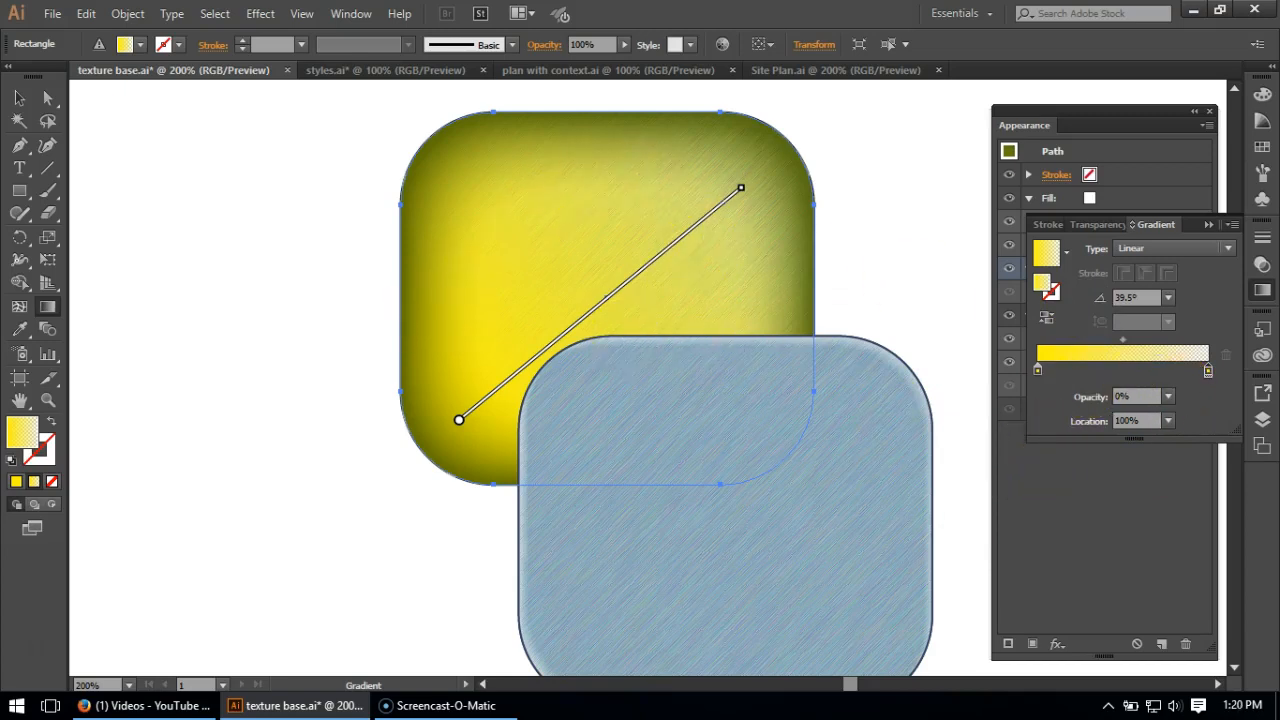
# - Set the blending mode of the yellow gradient Fill to Color
pyautogui.click(1100, 108)
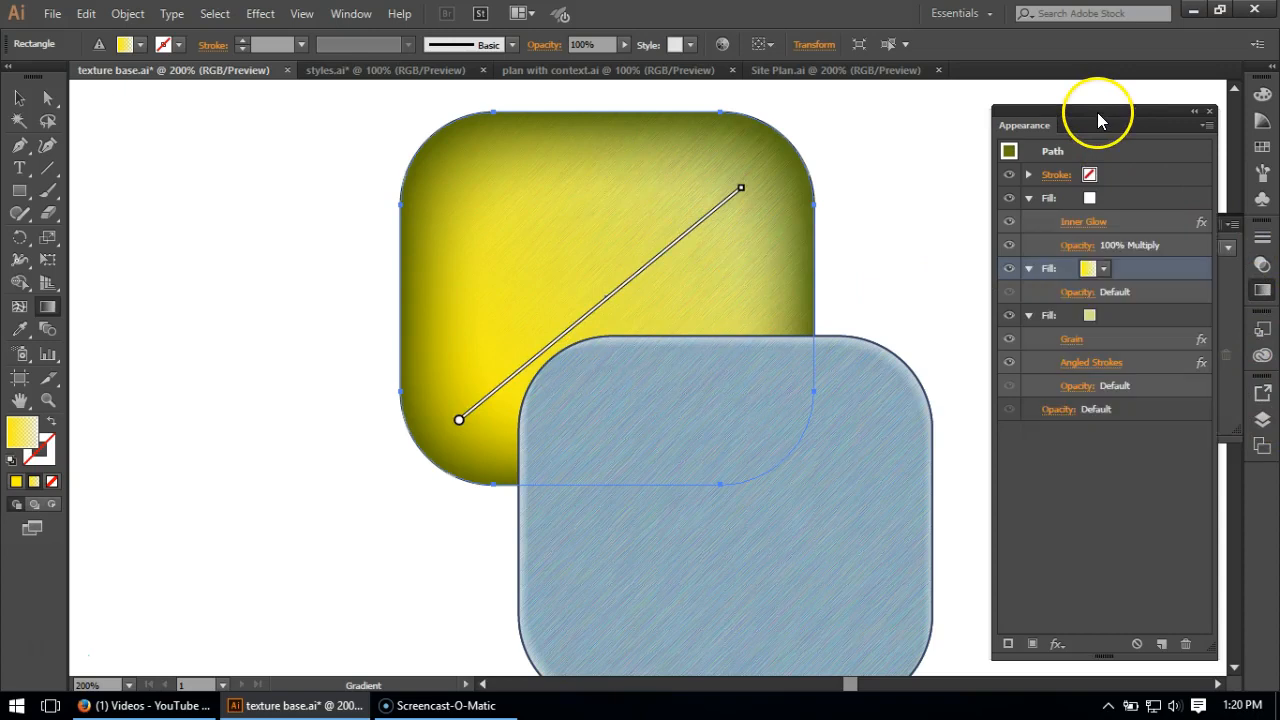
pyautogui.click(1078, 292)
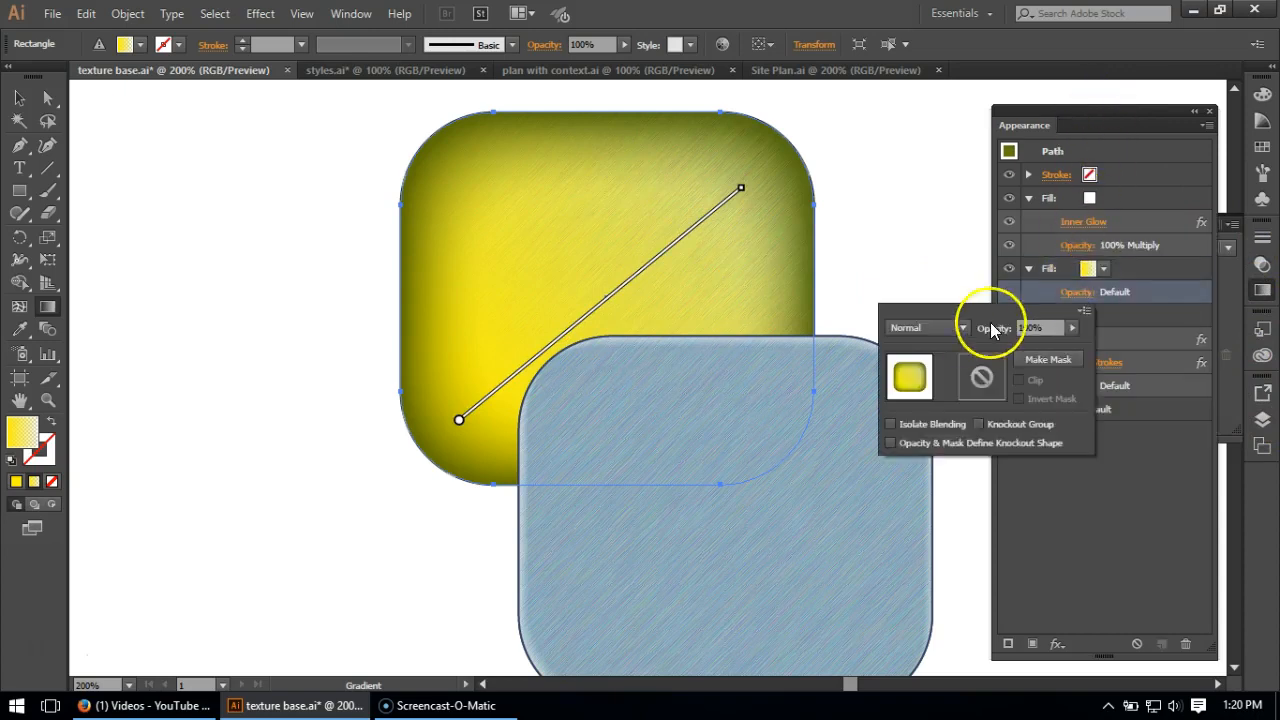
pyautogui.click(957, 328)
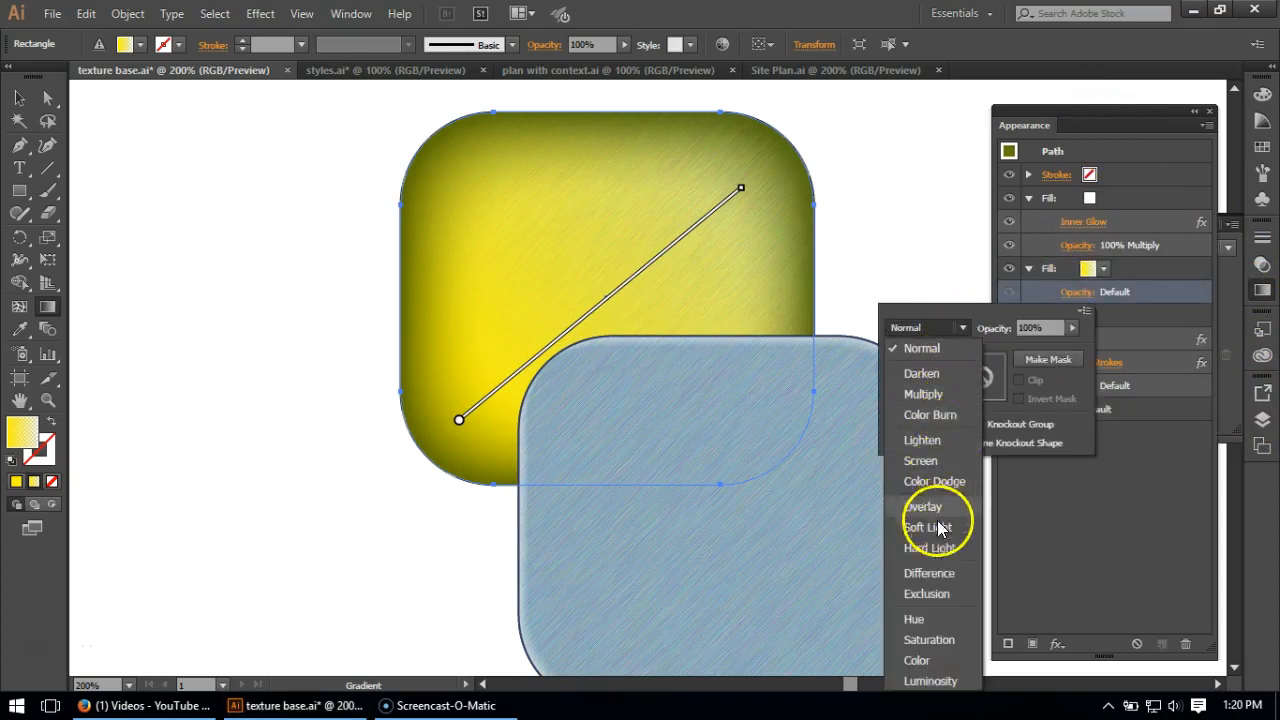
pyautogui.press('Escape')
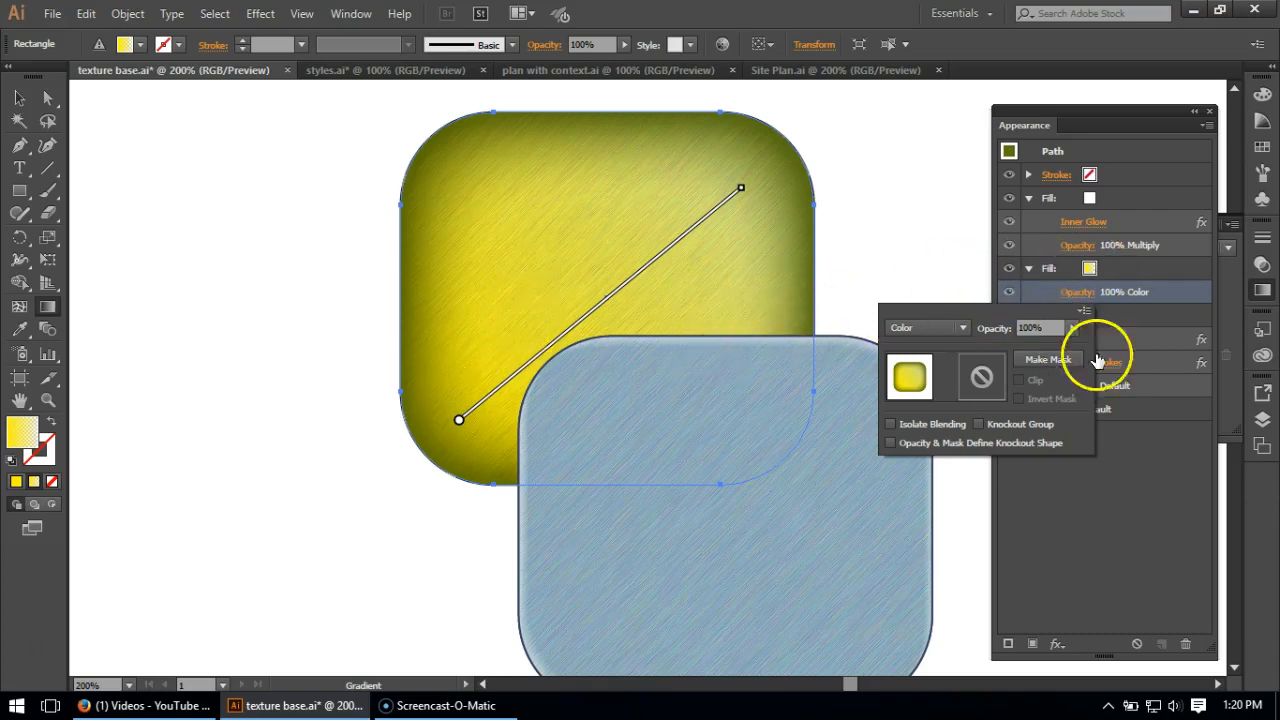
pyautogui.click(1109, 508)
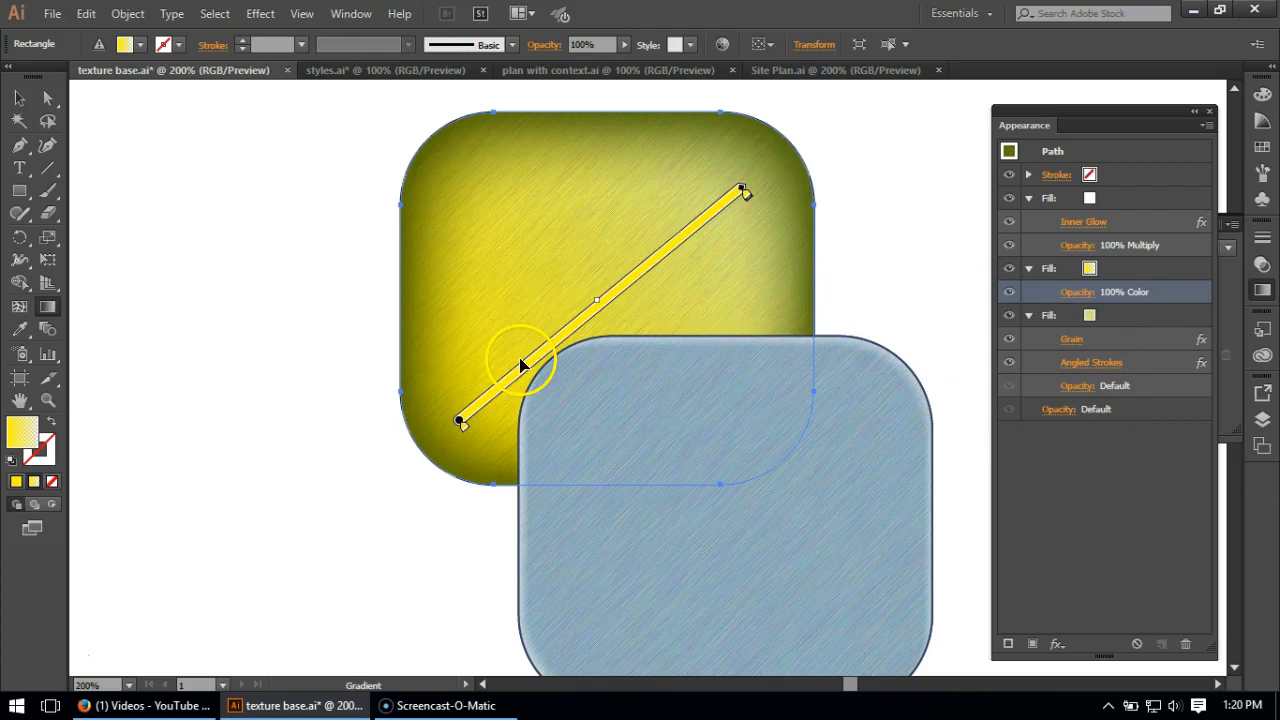
# - Reduce the opacity of the yellow gradient Fill to 75% and deselect the rounded square
pyautogui.click(1085, 297)
pyautogui.click(1076, 327)
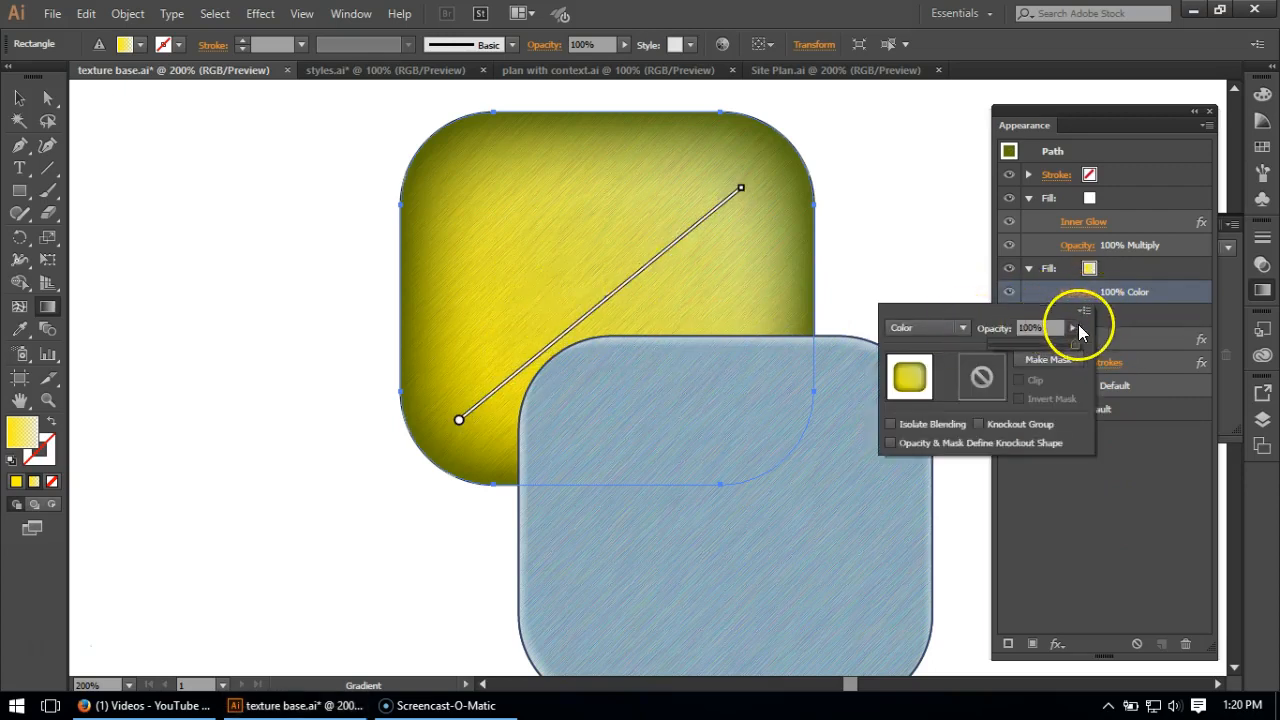
pyautogui.click(1122, 577)
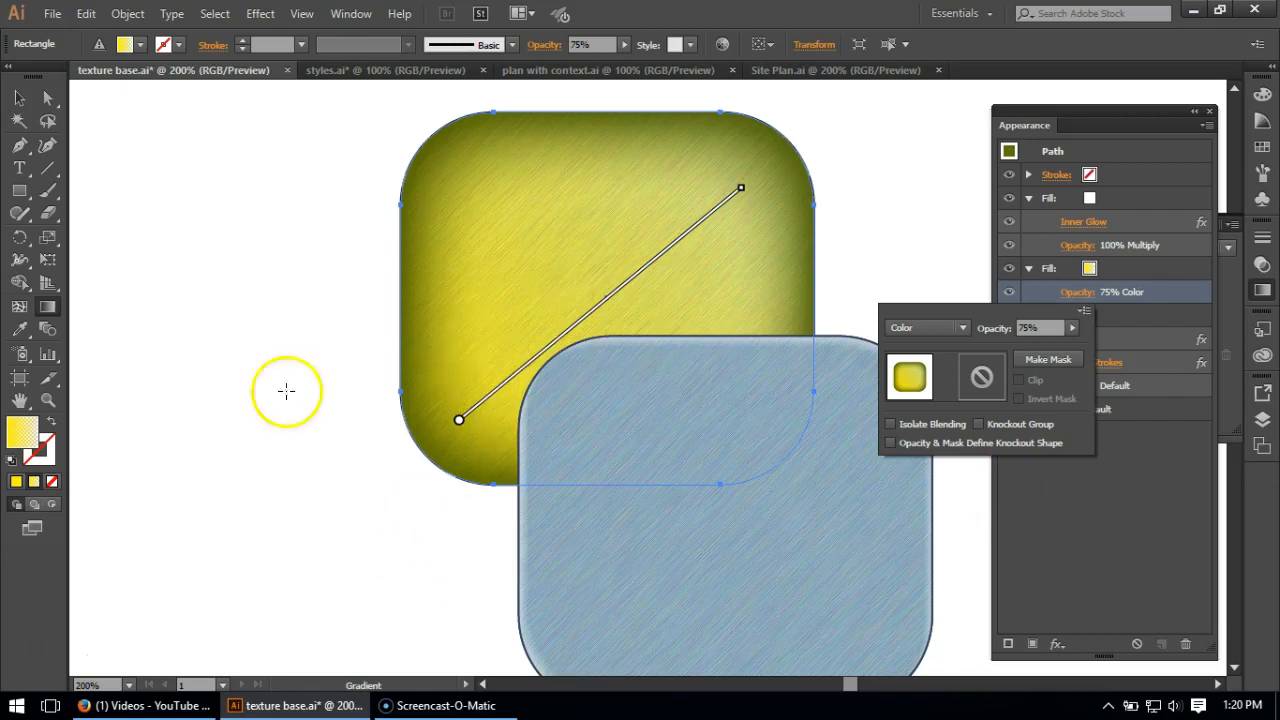
pyautogui.click(16, 102)
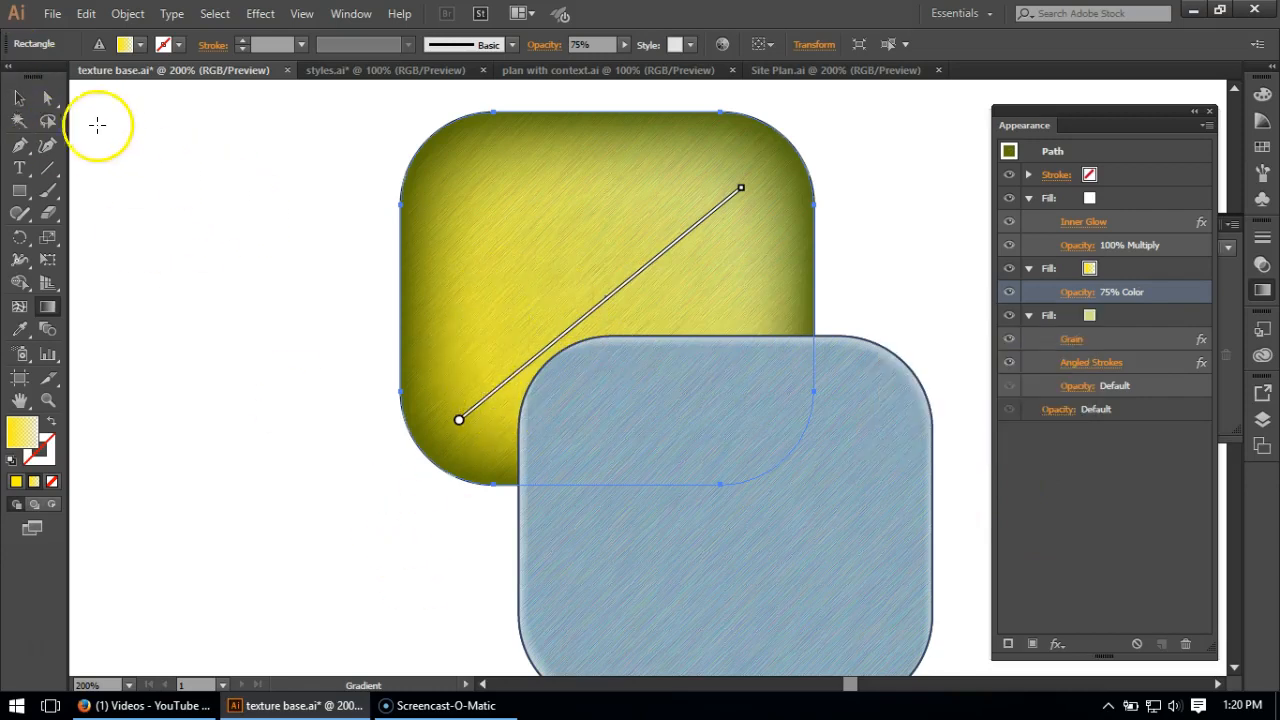
pyautogui.click(20, 98)
pyautogui.click(207, 179)
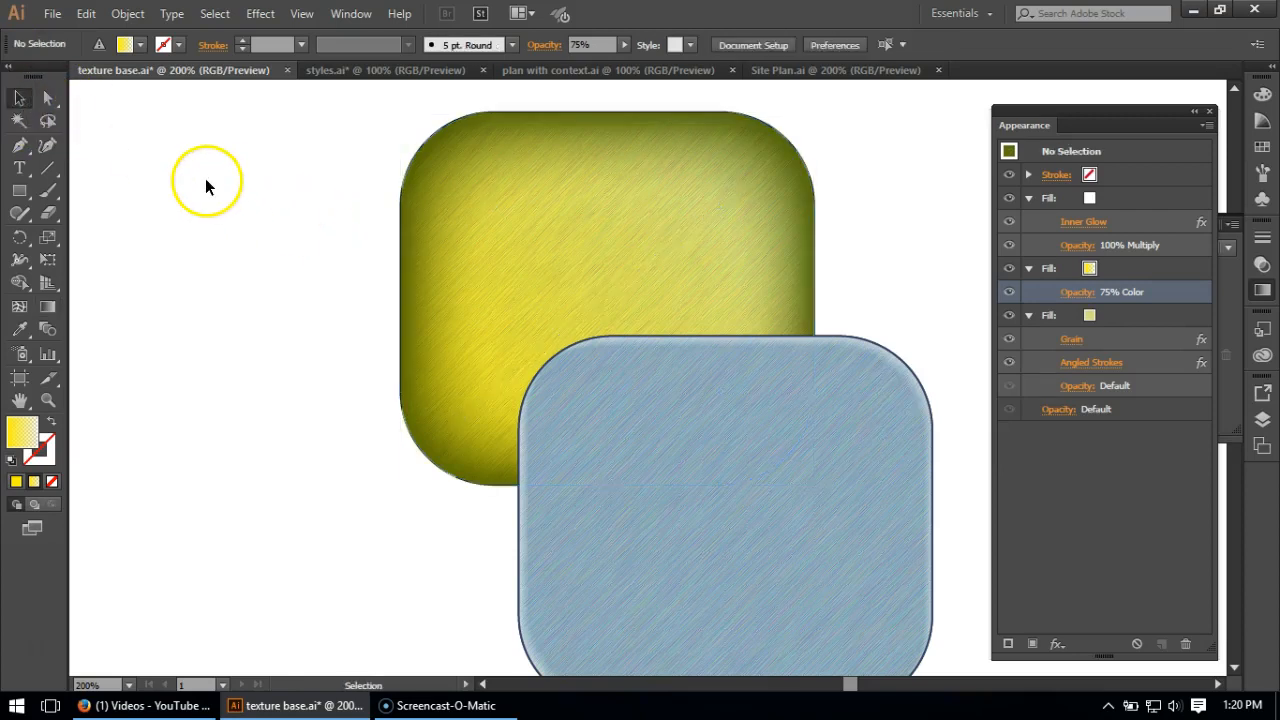